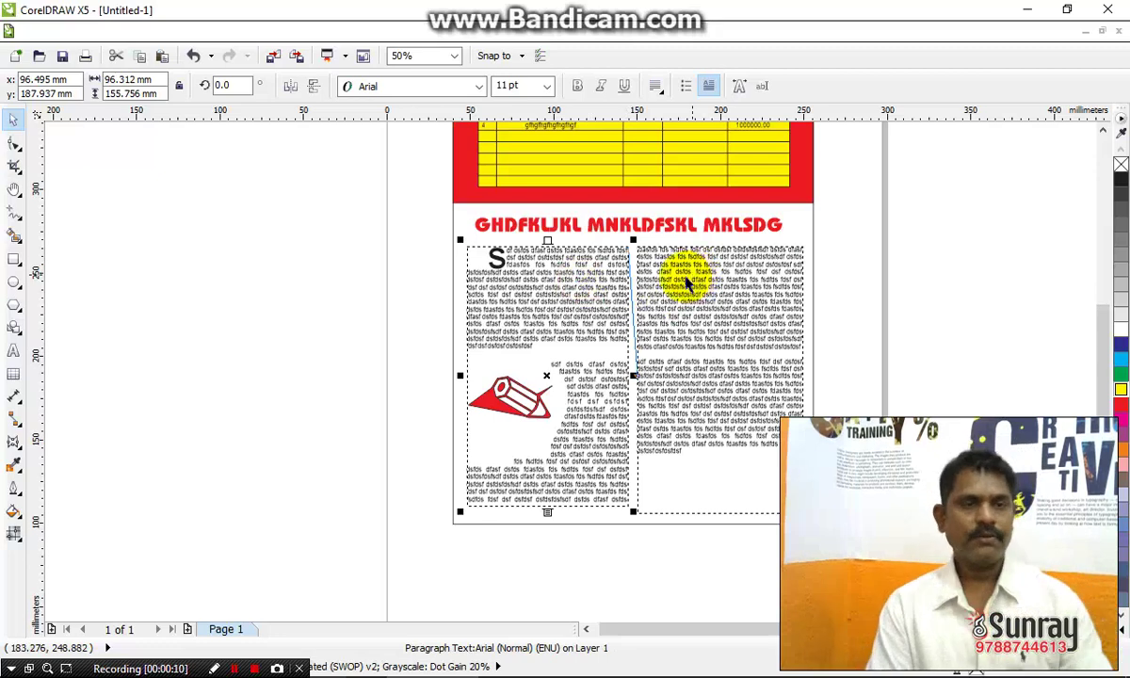
Start Collect For Output for the document, automatically gathering all associated files
{"action": "left_click", "coordinate": [209, 222]}
{"action": "left_click", "coordinate": [40, 32]}
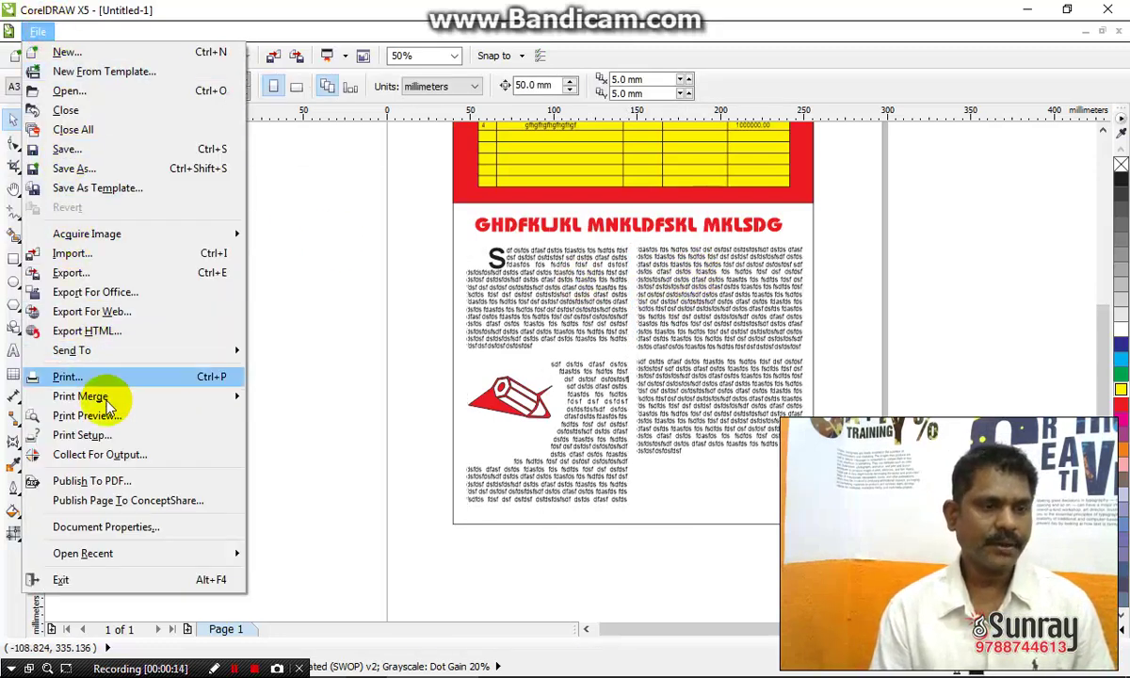
{"action": "left_click", "coordinate": [120, 460]}
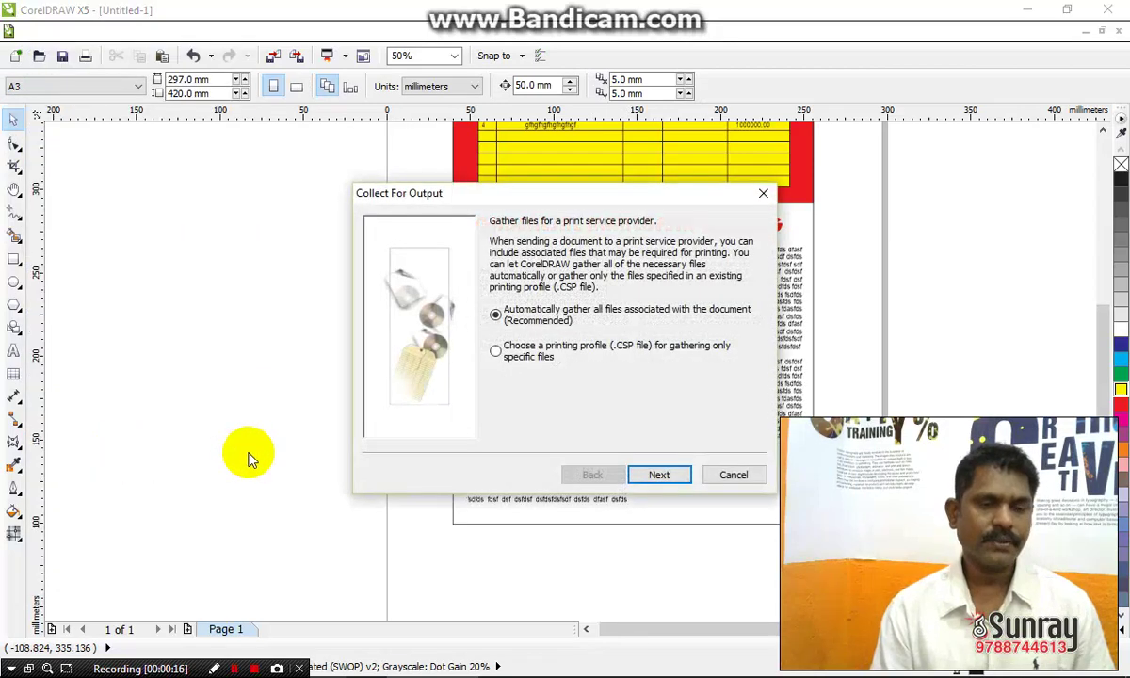
{"action": "left_click_drag", "start_coordinate": [485, 197], "coordinate": [311, 206]}
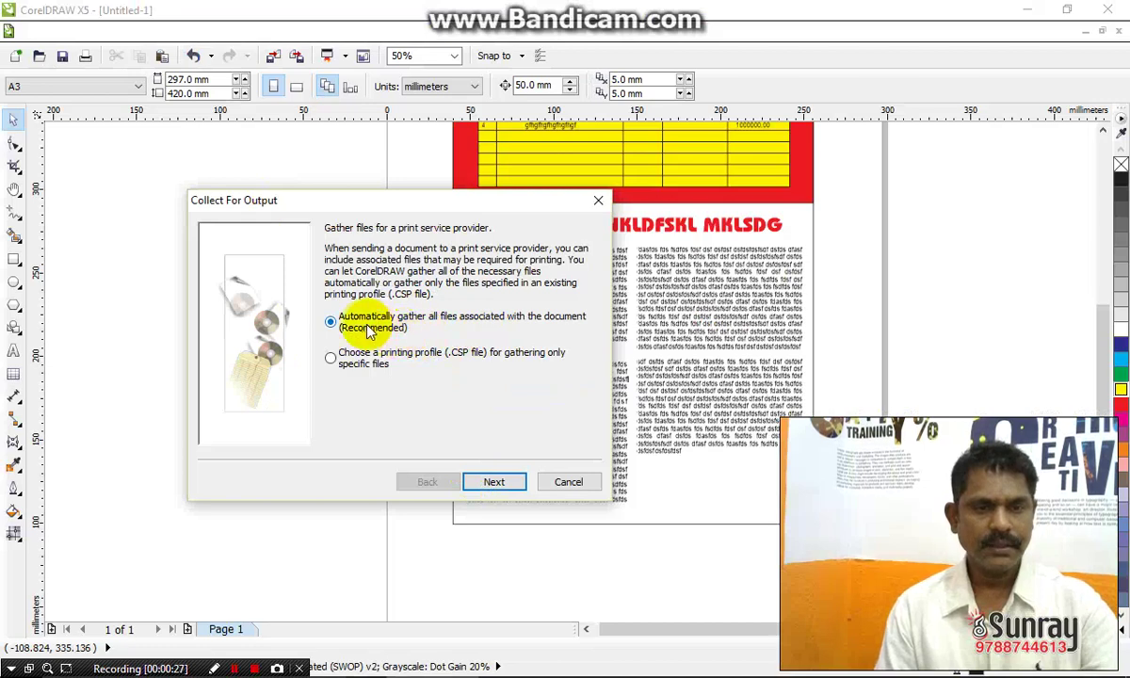
{"action": "left_click", "coordinate": [494, 482]}
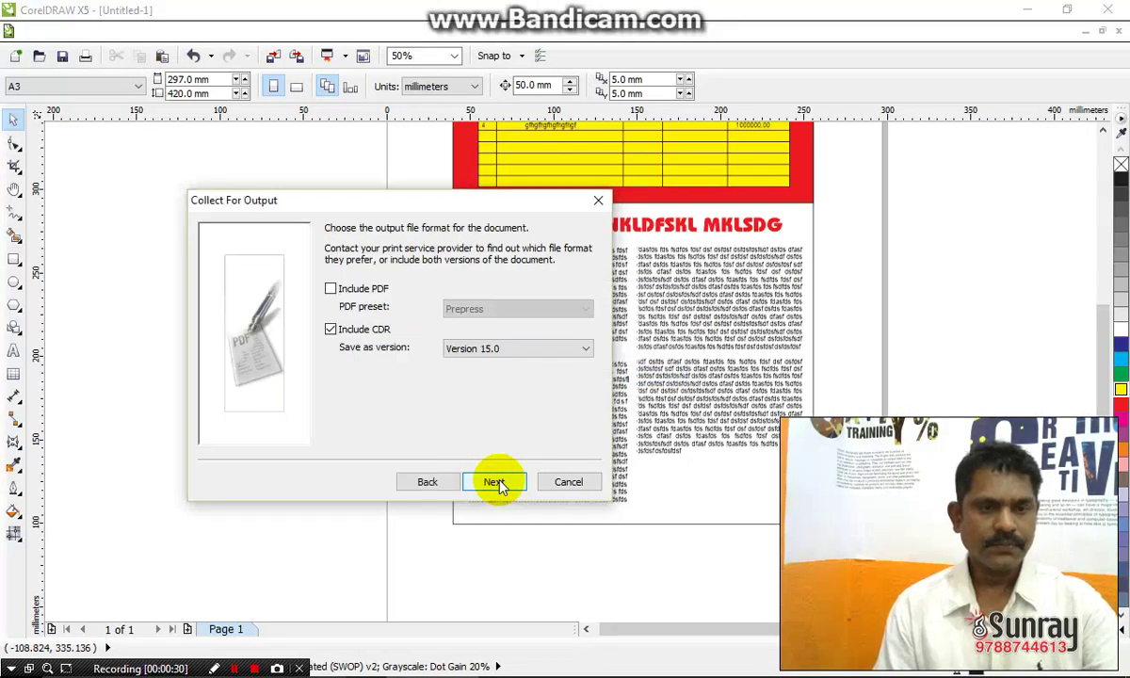
Set the output to a version 15.0 CDR without a PDF, and include the document fonts and color profiles
{"action": "left_click", "coordinate": [331, 290]}
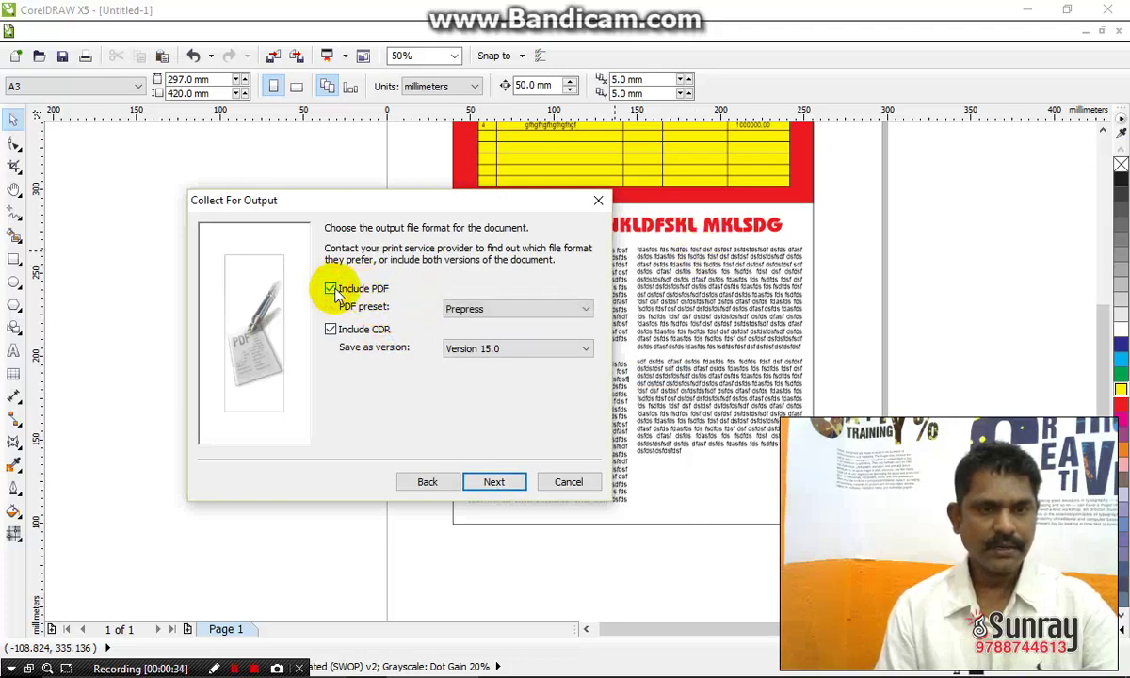
{"action": "left_click", "coordinate": [330, 289]}
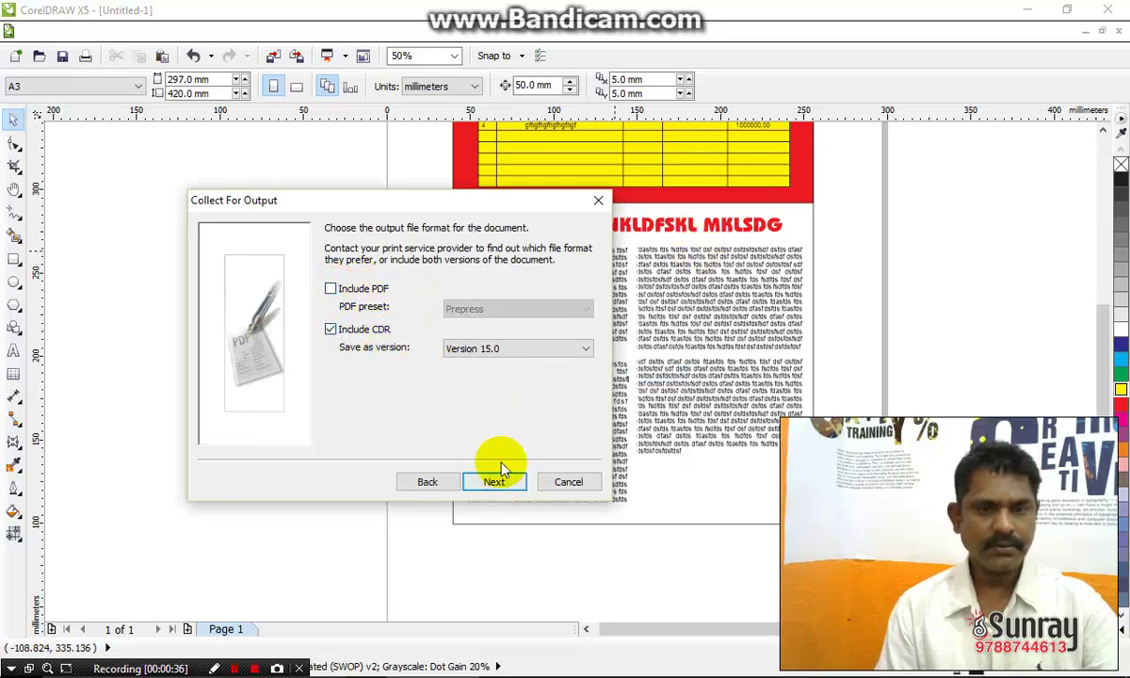
{"action": "left_click", "coordinate": [496, 358]}
{"action": "left_click", "coordinate": [492, 367]}
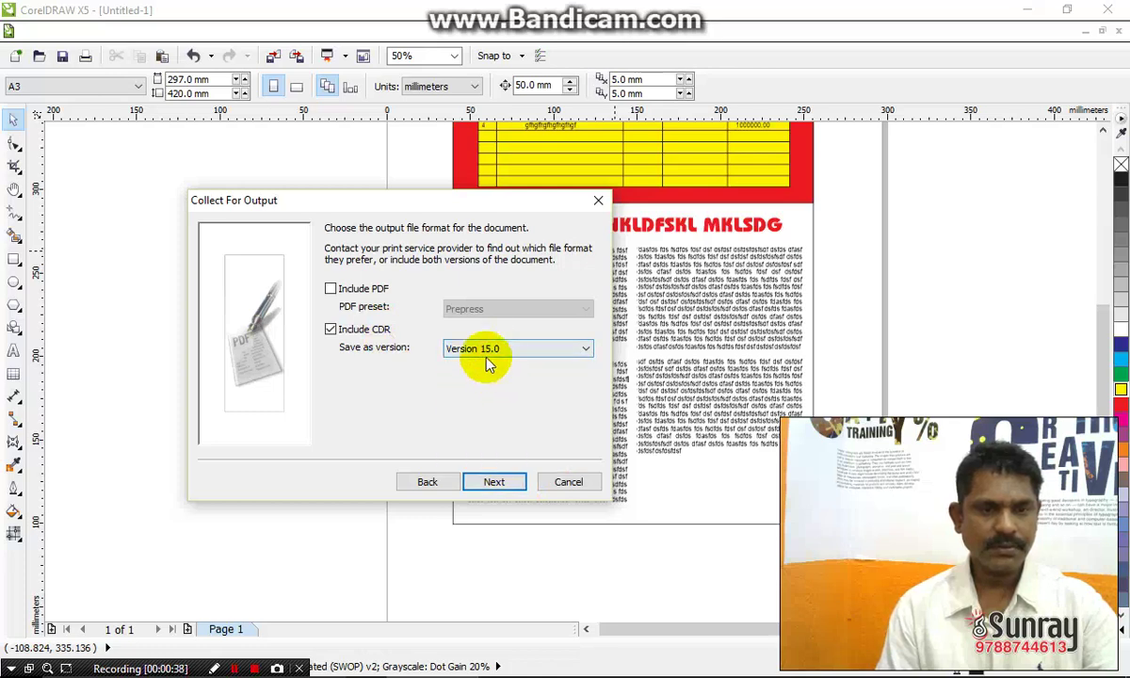
{"action": "left_click", "coordinate": [494, 482]}
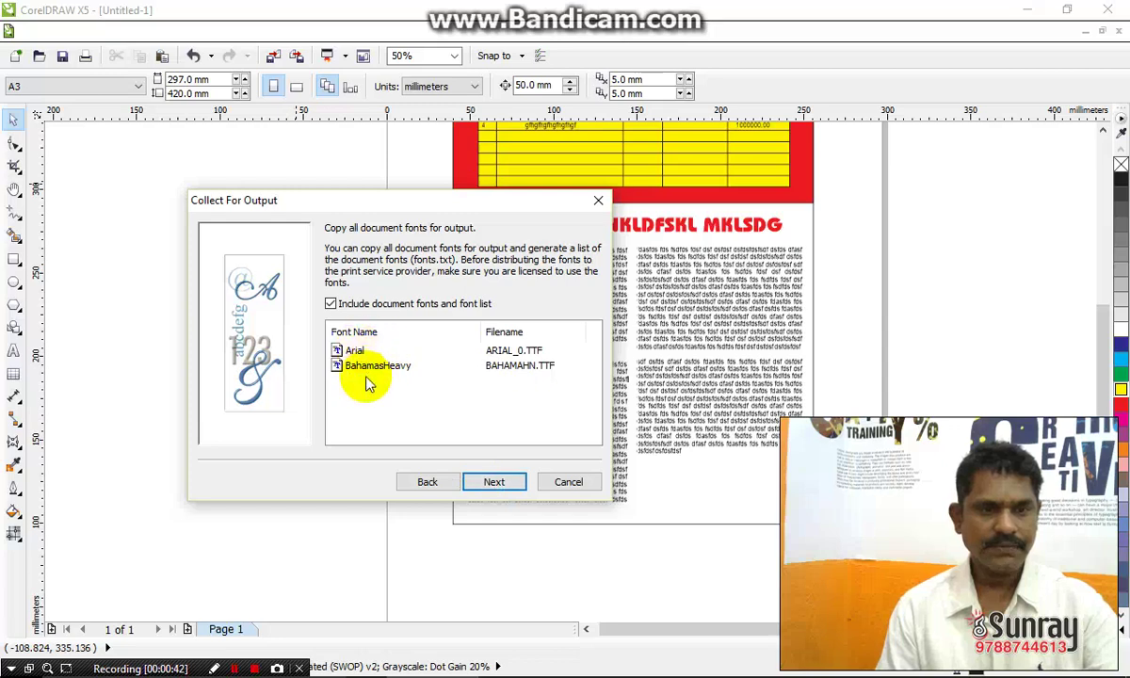
{"action": "left_click", "coordinate": [499, 483]}
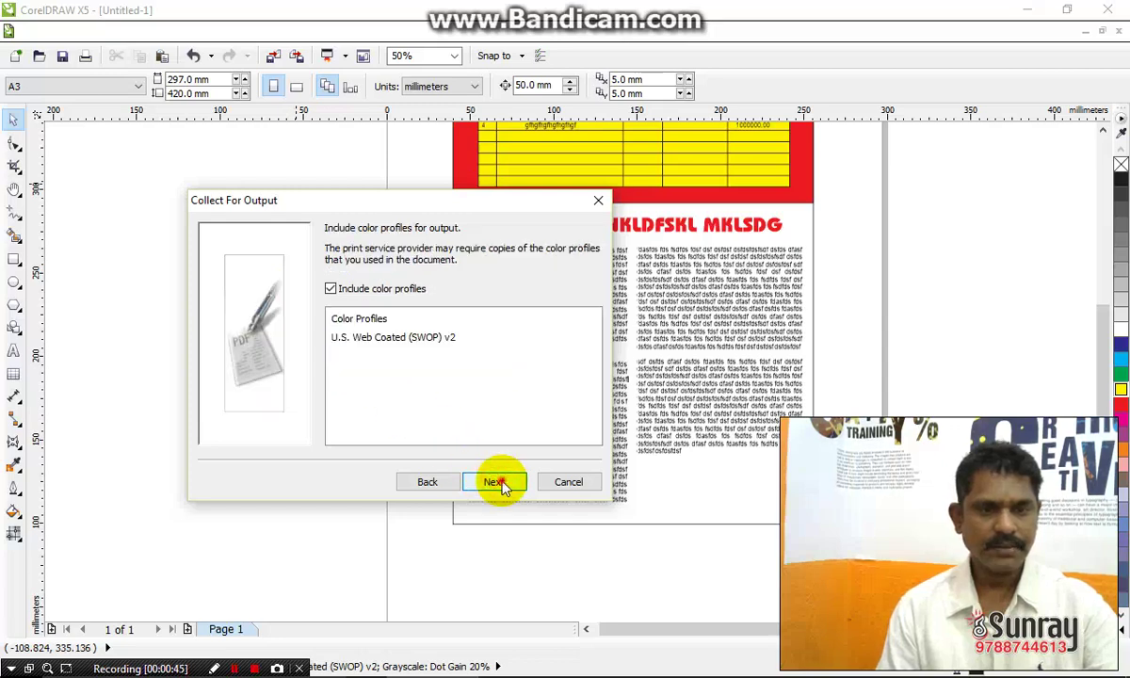
{"action": "left_click", "coordinate": [499, 483]}
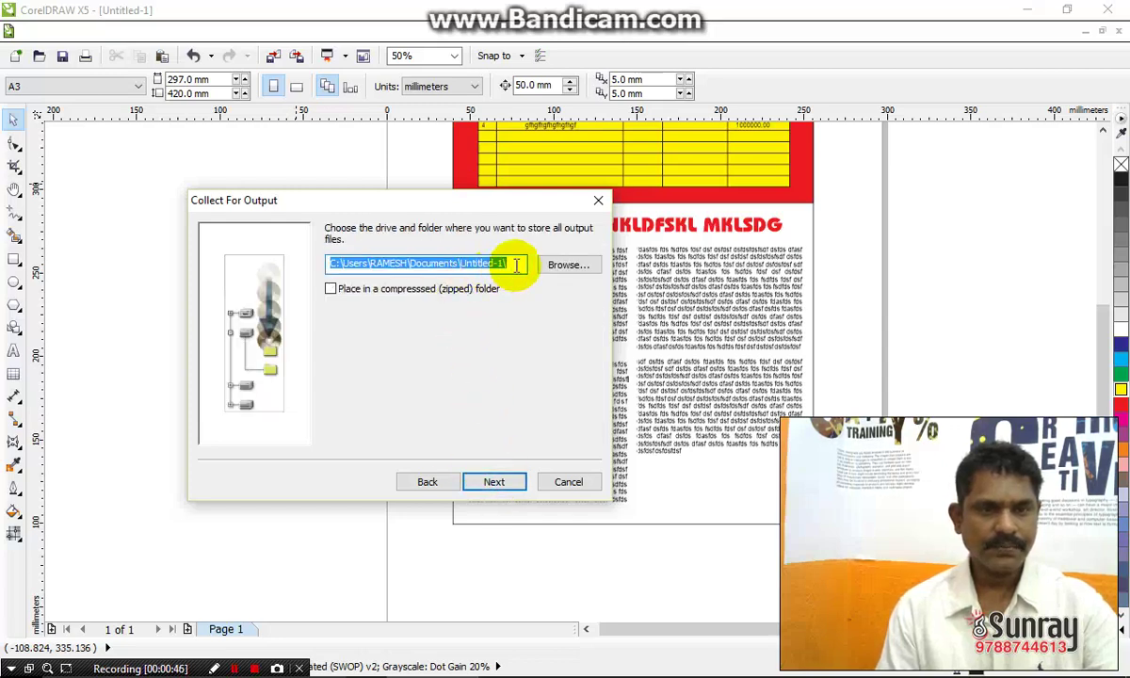
Store the output files in a folder named AAAAAA on the Desktop and complete the collection
{"action": "left_click", "coordinate": [562, 264]}
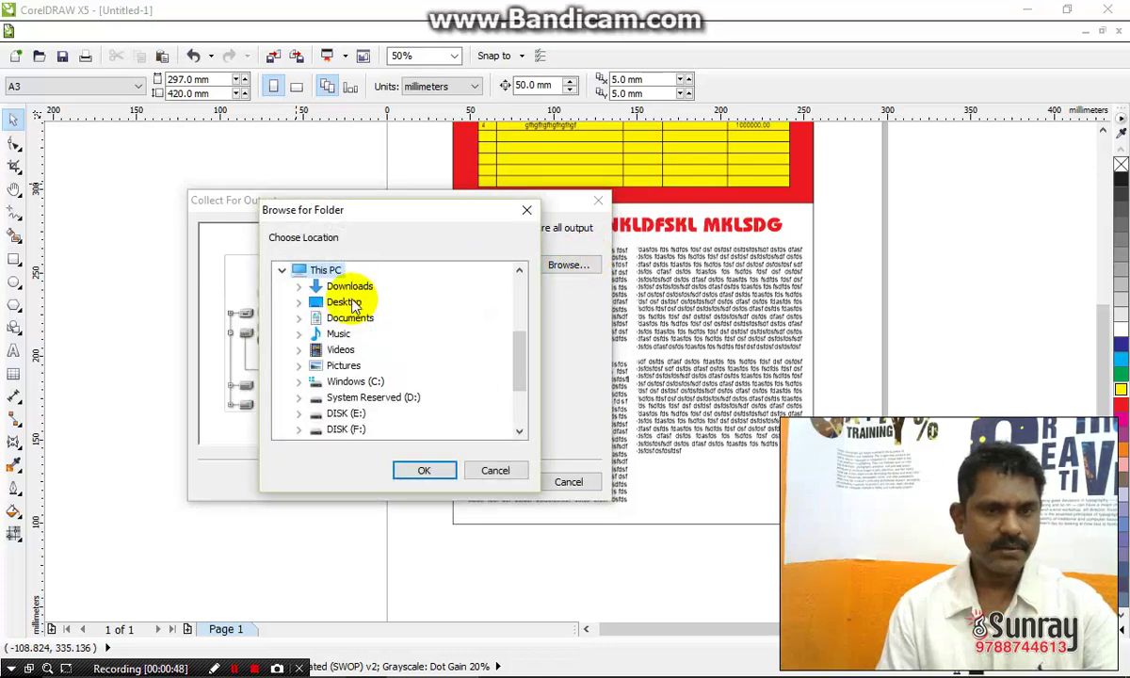
{"action": "left_click", "coordinate": [423, 469]}
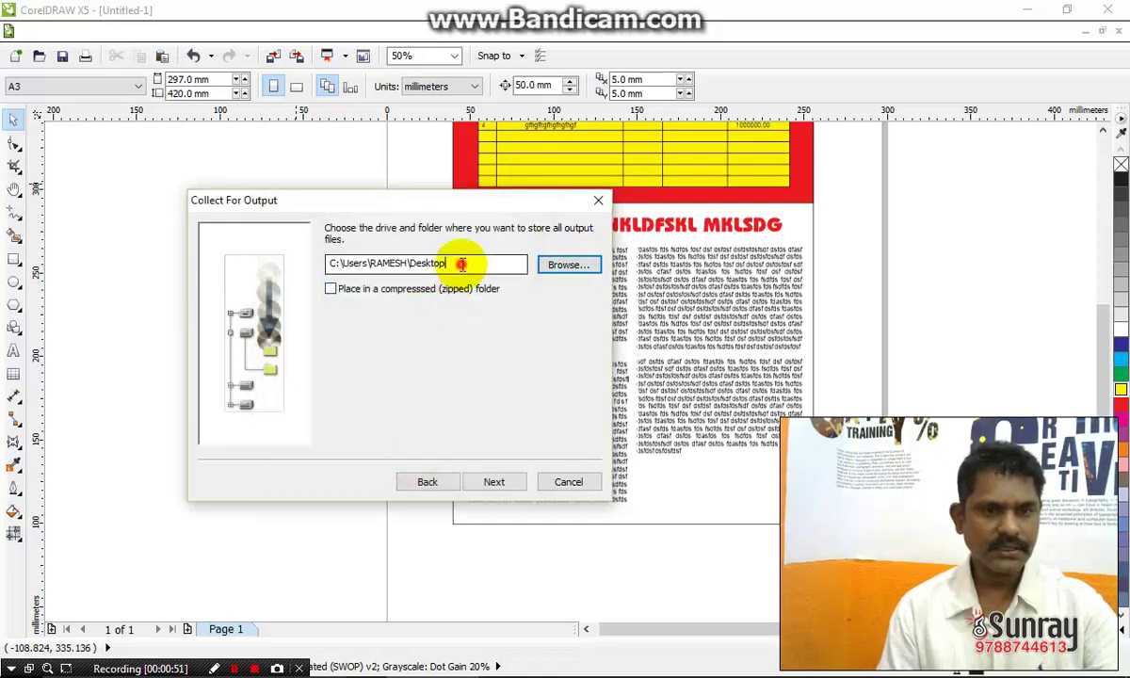
{"action": "left_click", "coordinate": [462, 264]}
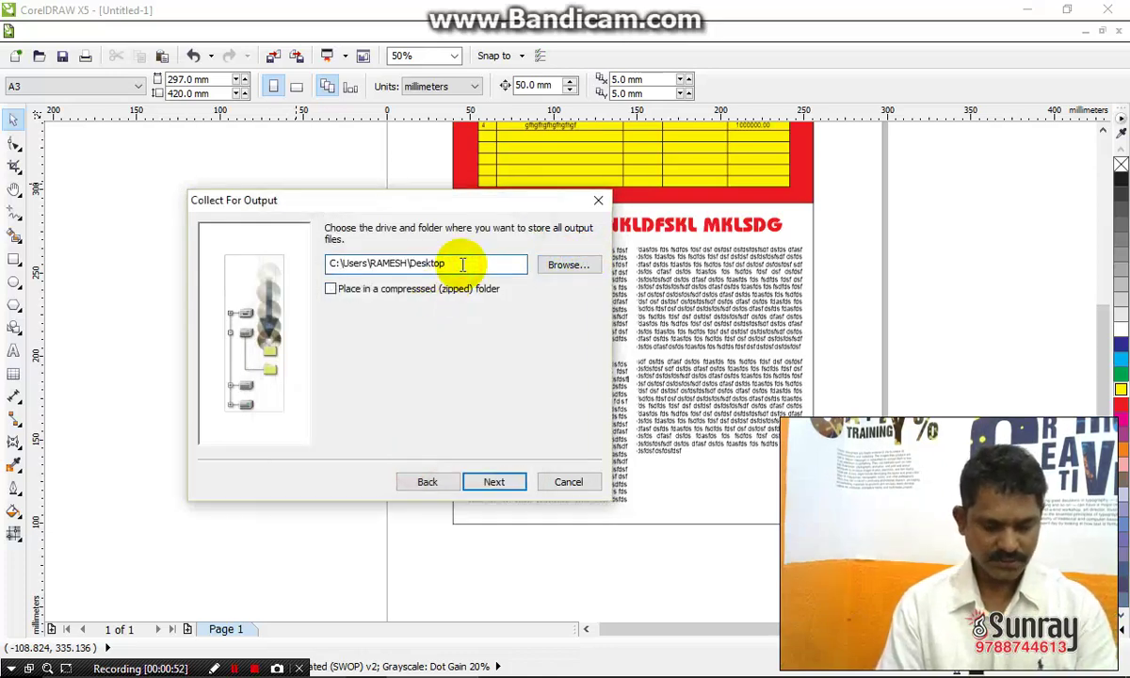
{"action": "type", "text": "\\"}
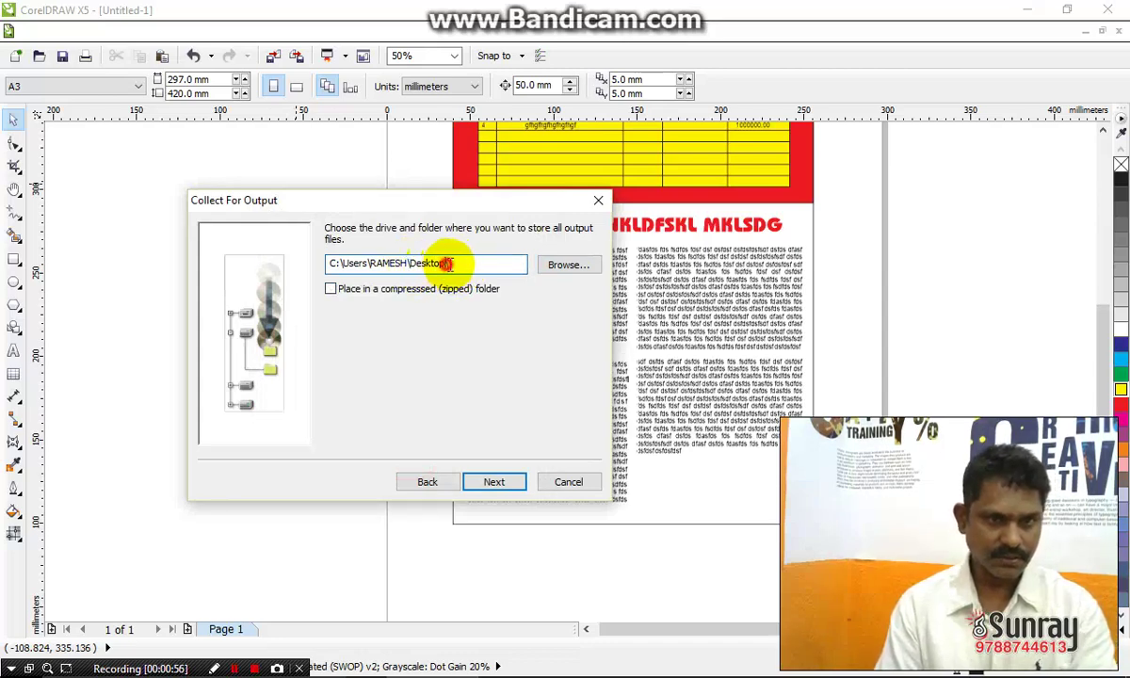
{"action": "key", "text": "BackSpace"}
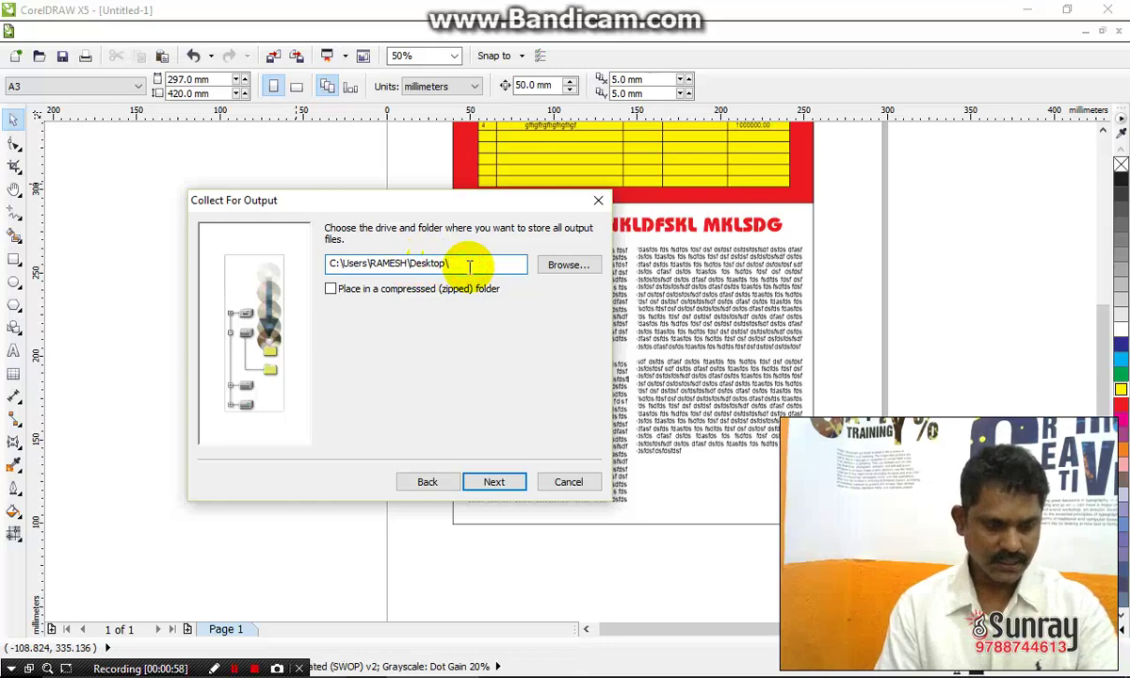
{"action": "type", "text": "AAAAAA"}
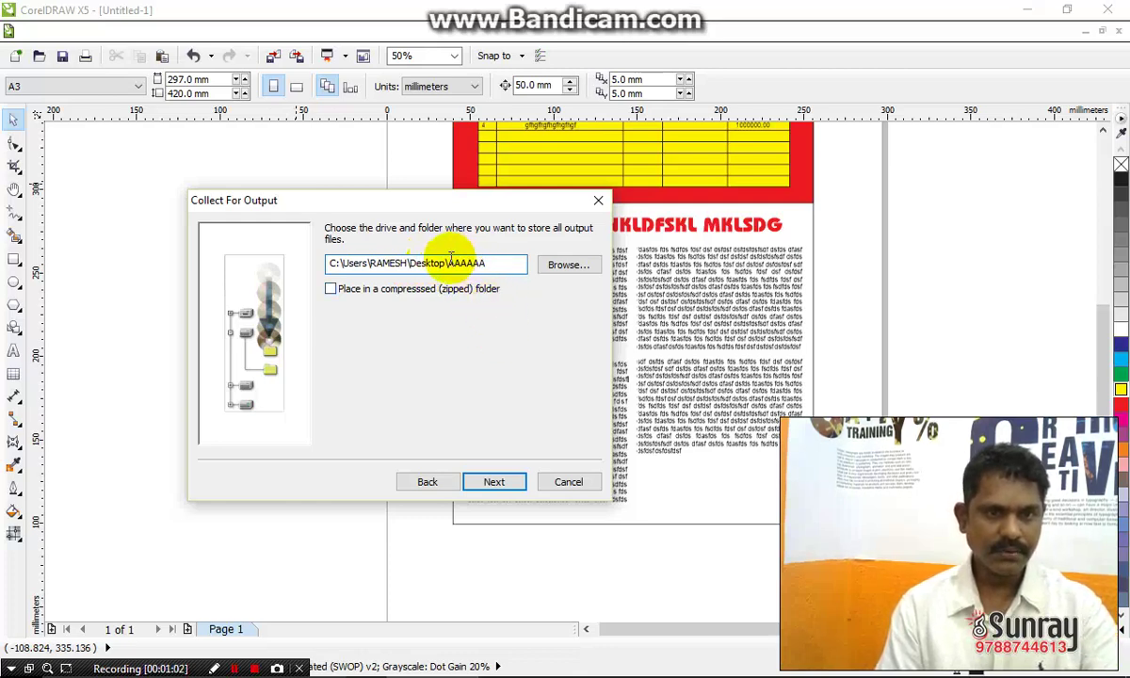
{"action": "left_click_drag", "start_coordinate": [449, 263], "coordinate": [504, 260]}
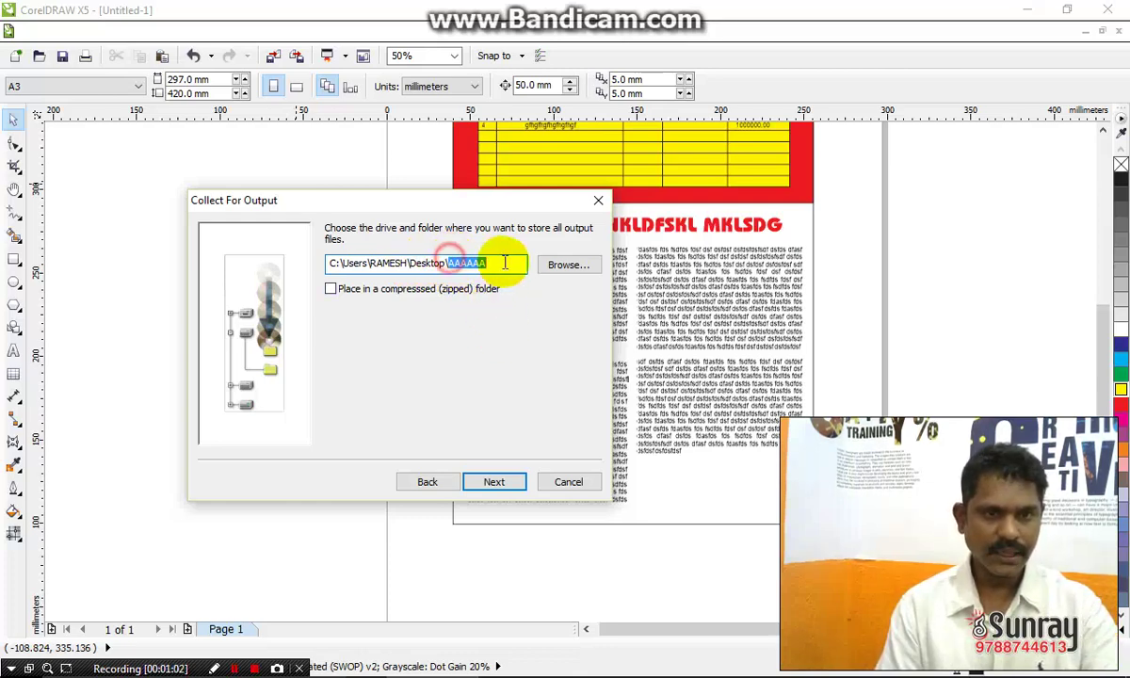
{"action": "left_click", "coordinate": [495, 482]}
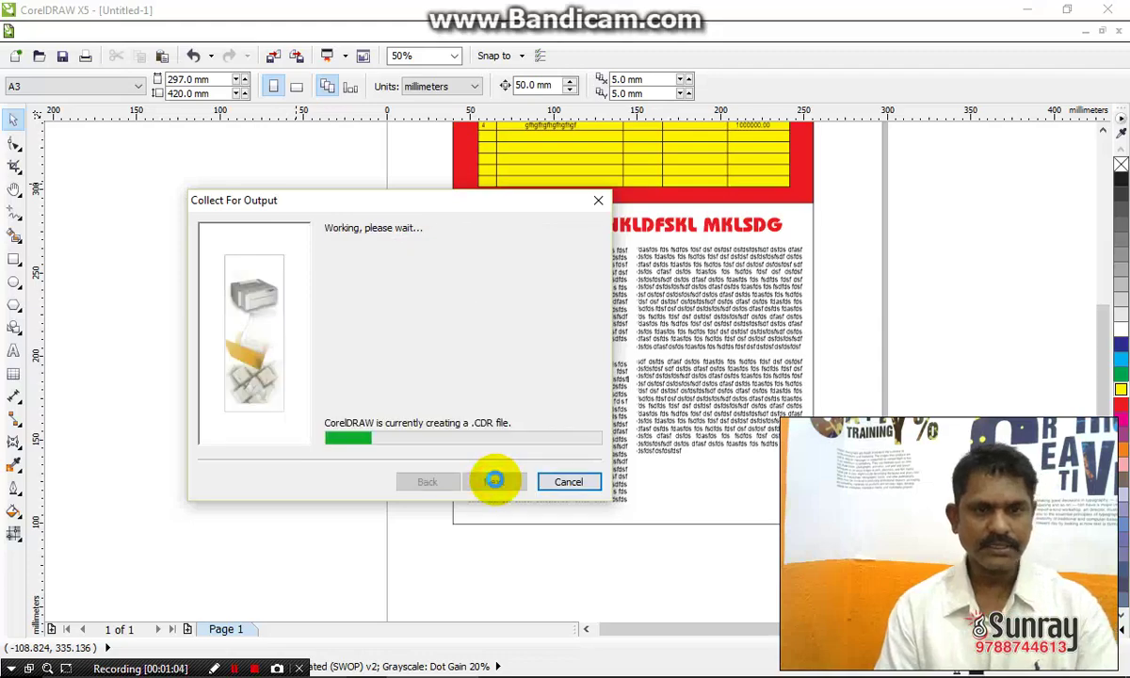
{"action": "left_click", "coordinate": [494, 482]}
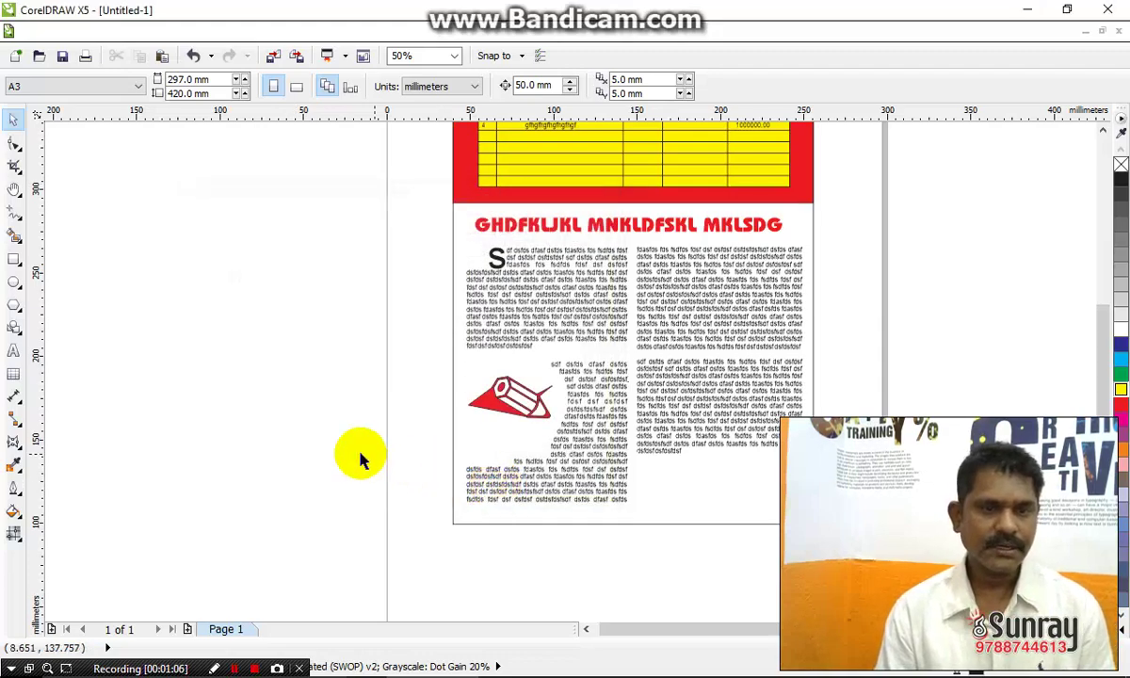
Switch to the desktop and examine the fonts, CorelDRAW file and color profile collected in the AAAAAA folder
{"action": "left_click", "coordinate": [1033, 17]}
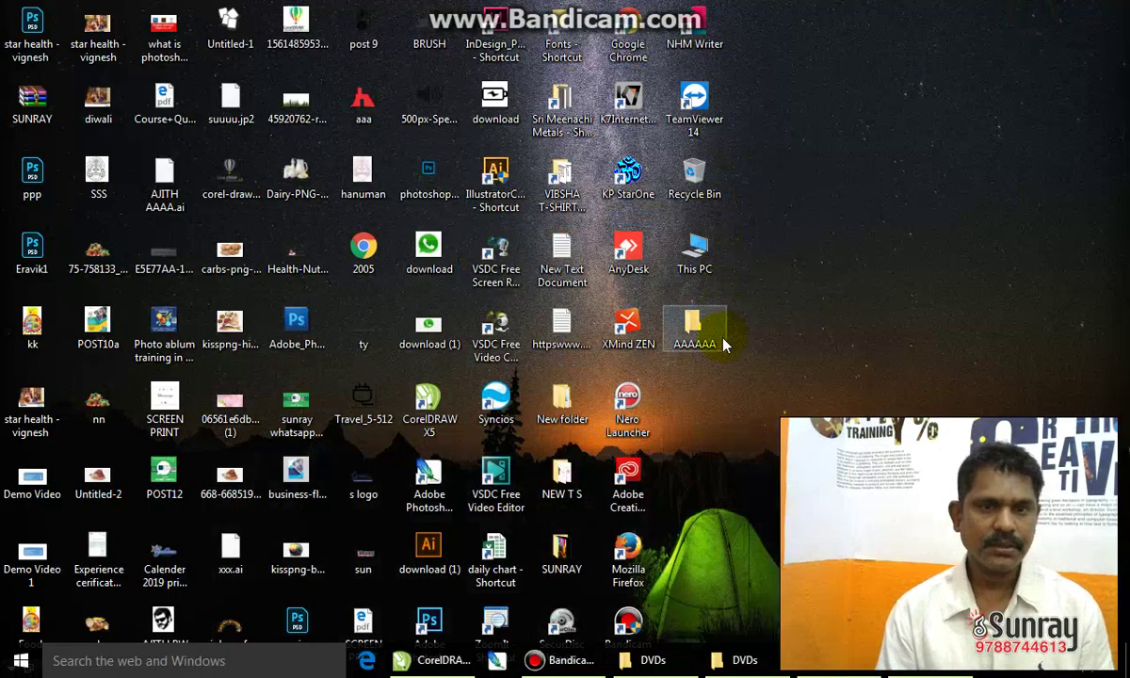
{"action": "double_click", "coordinate": [694, 330]}
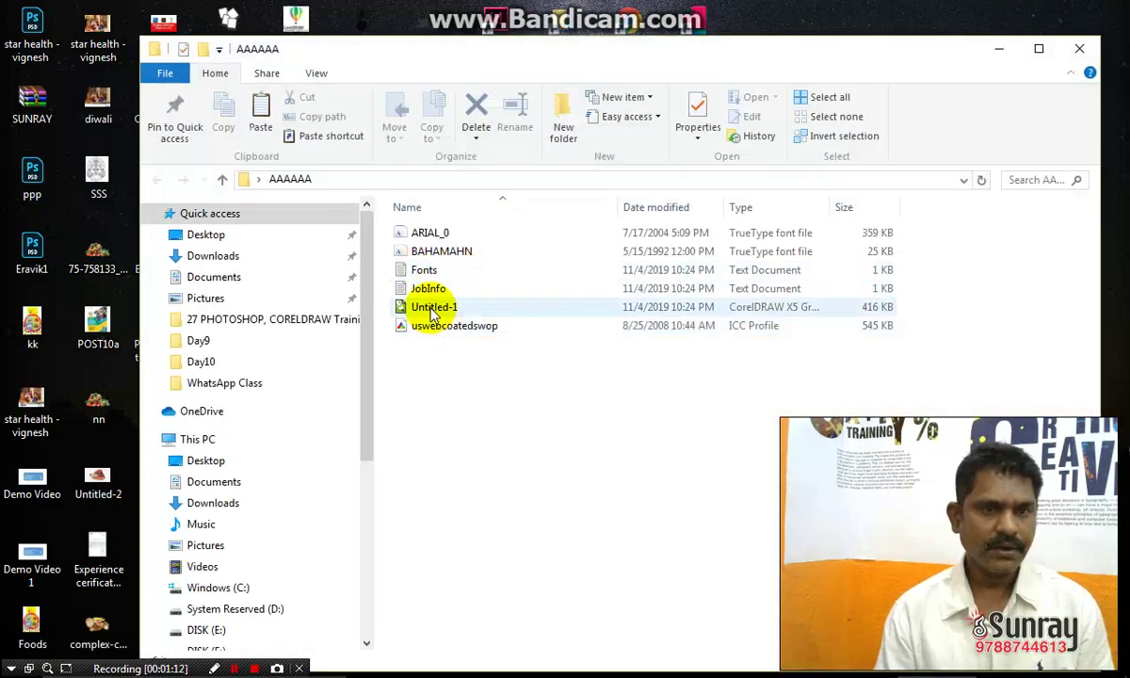
{"action": "left_click", "coordinate": [435, 250]}
{"action": "left_click", "coordinate": [441, 311]}
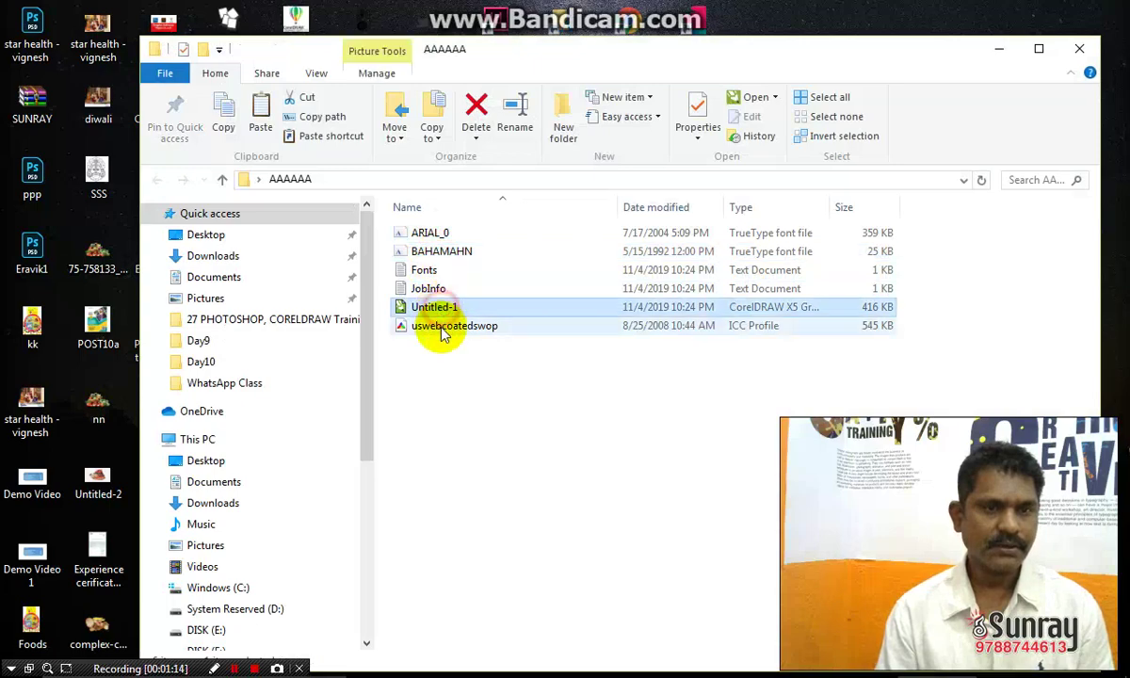
{"action": "left_click", "coordinate": [441, 326]}
{"action": "left_click", "coordinate": [479, 399]}
{"action": "left_click", "coordinate": [1081, 52]}
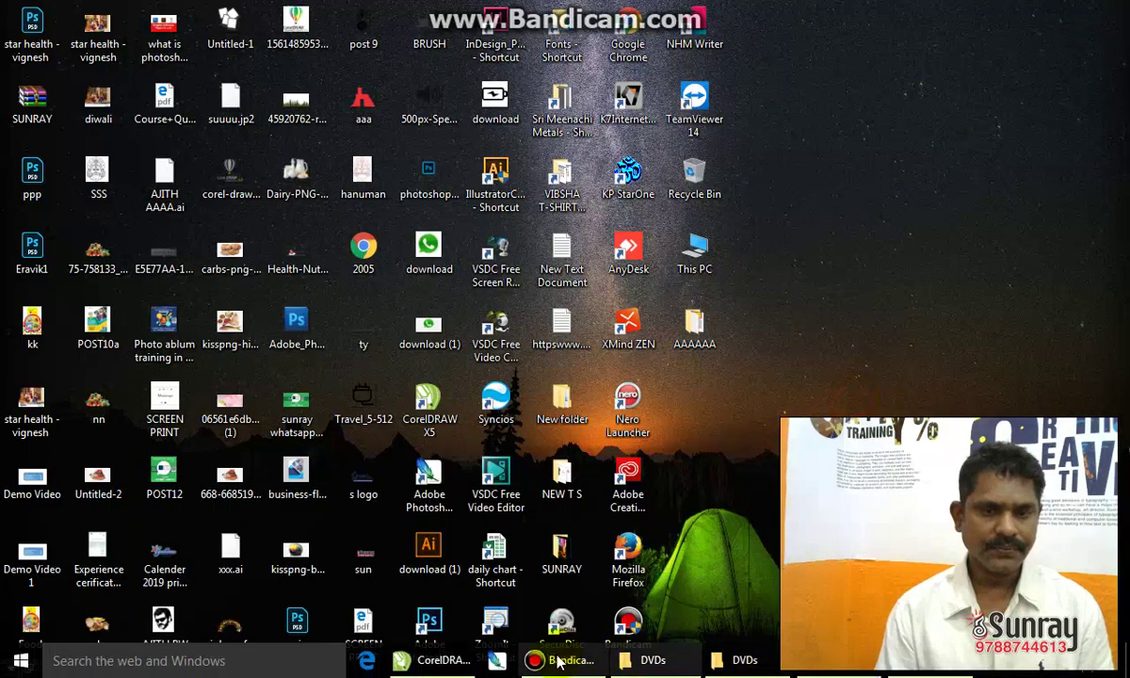
Switch back to CorelDRAW and check the fonts used by the body text and the red heading
{"action": "left_click", "coordinate": [429, 664]}
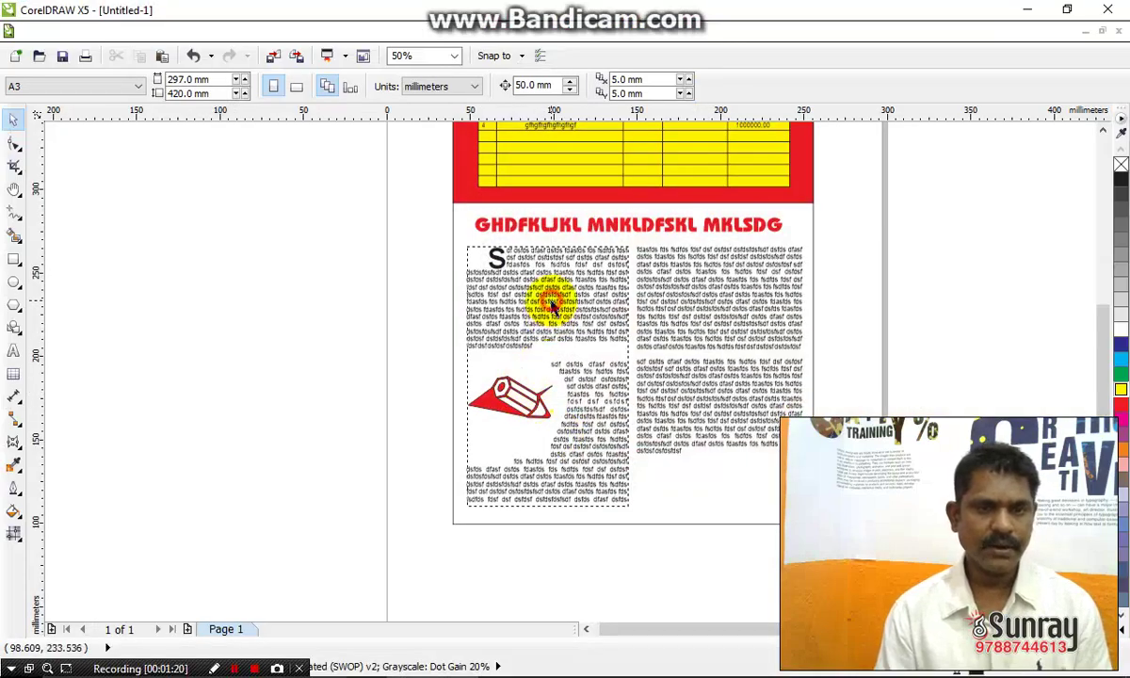
{"action": "left_click", "coordinate": [523, 287]}
{"action": "left_click", "coordinate": [607, 229]}
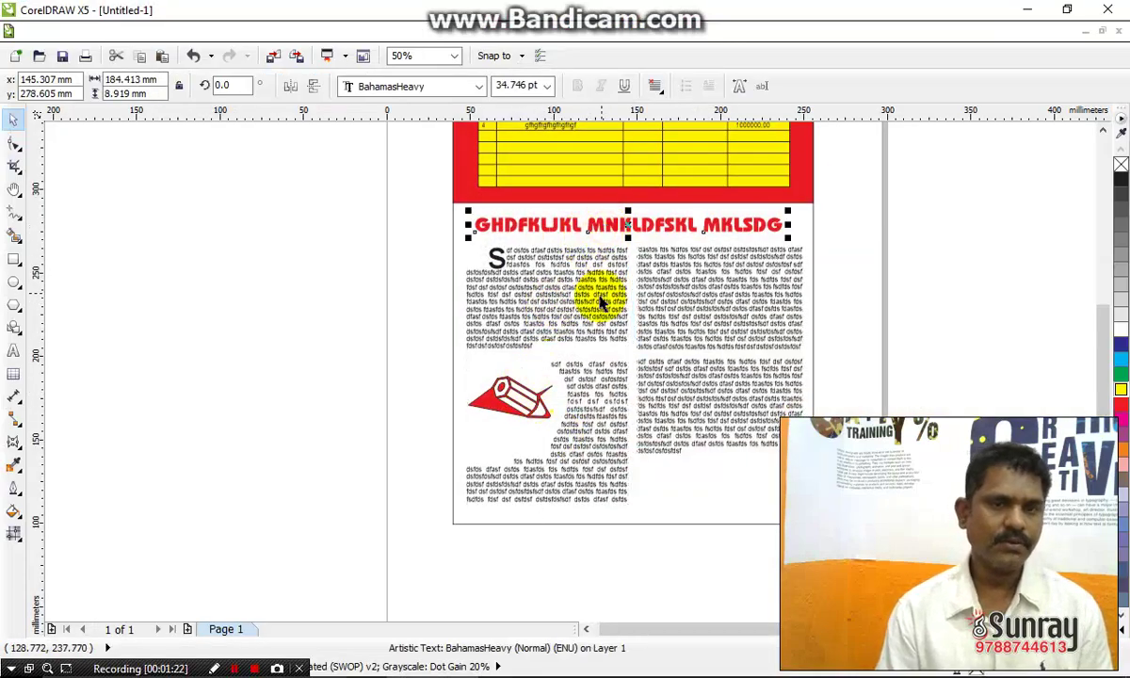
Return to the AAAAAA folder on the desktop and inspect the ARIAL_0 font and the Untitled-1 drawing file
{"action": "left_click", "coordinate": [1029, 11]}
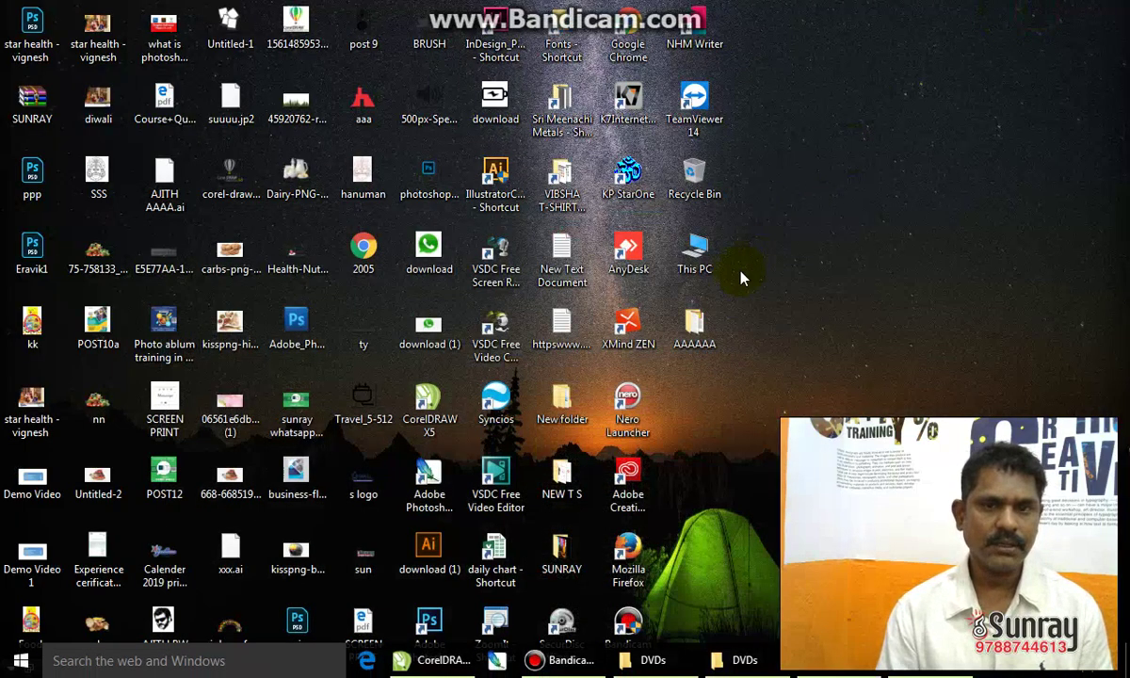
{"action": "double_click", "coordinate": [699, 329]}
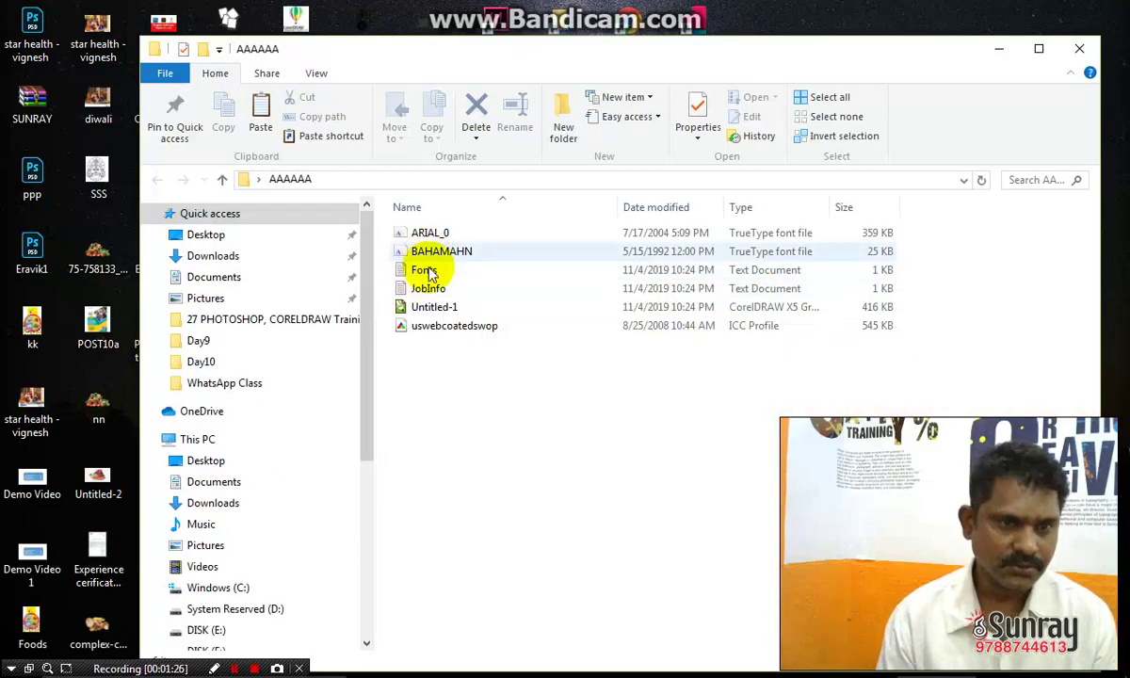
{"action": "left_click", "coordinate": [428, 233]}
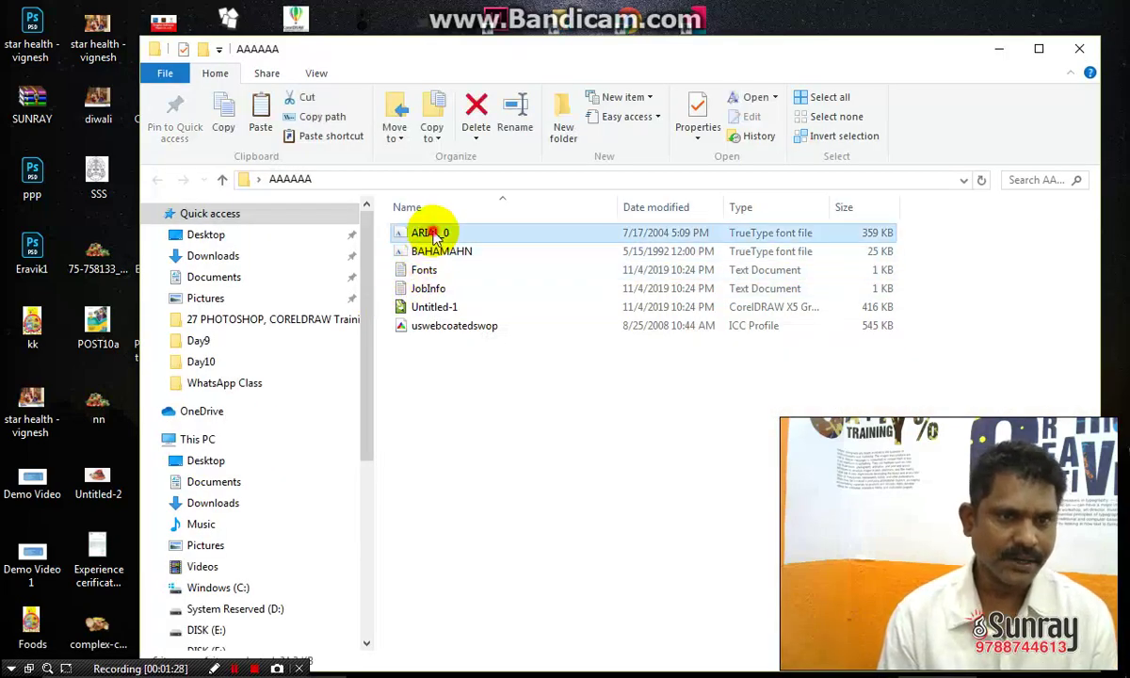
{"action": "left_click", "coordinate": [429, 311]}
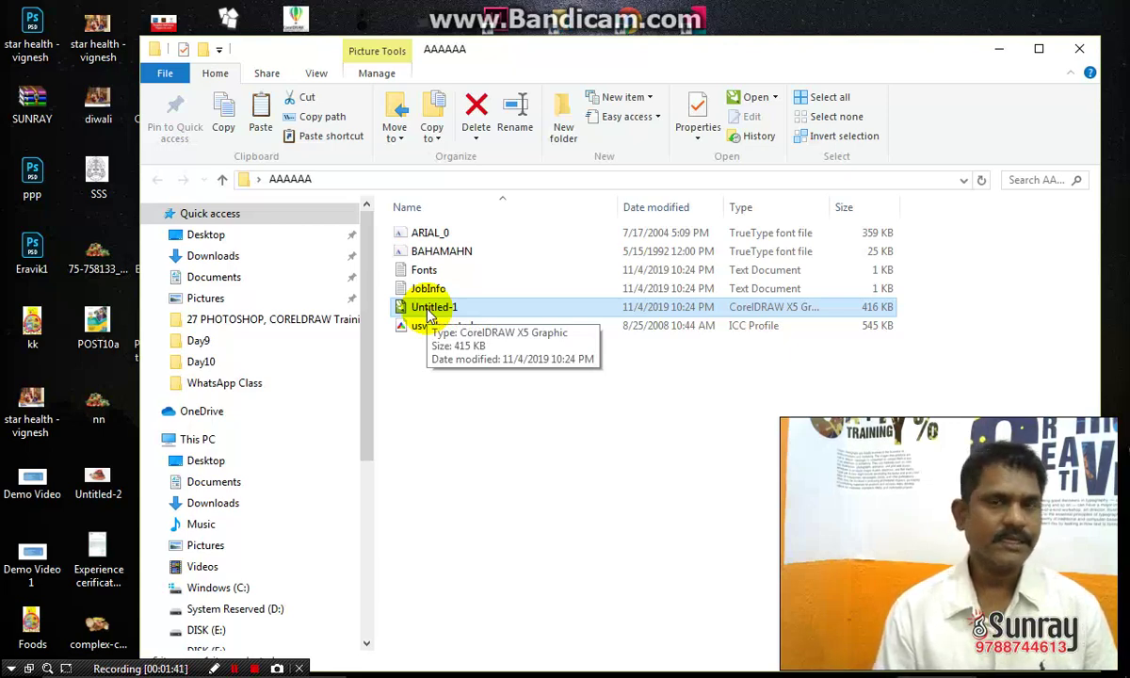
{"action": "left_click", "coordinate": [466, 435]}
Switch back to CorelDRAW and locate the Collect For Output command without running it
{"action": "mouse_move", "coordinate": [534, 664]}
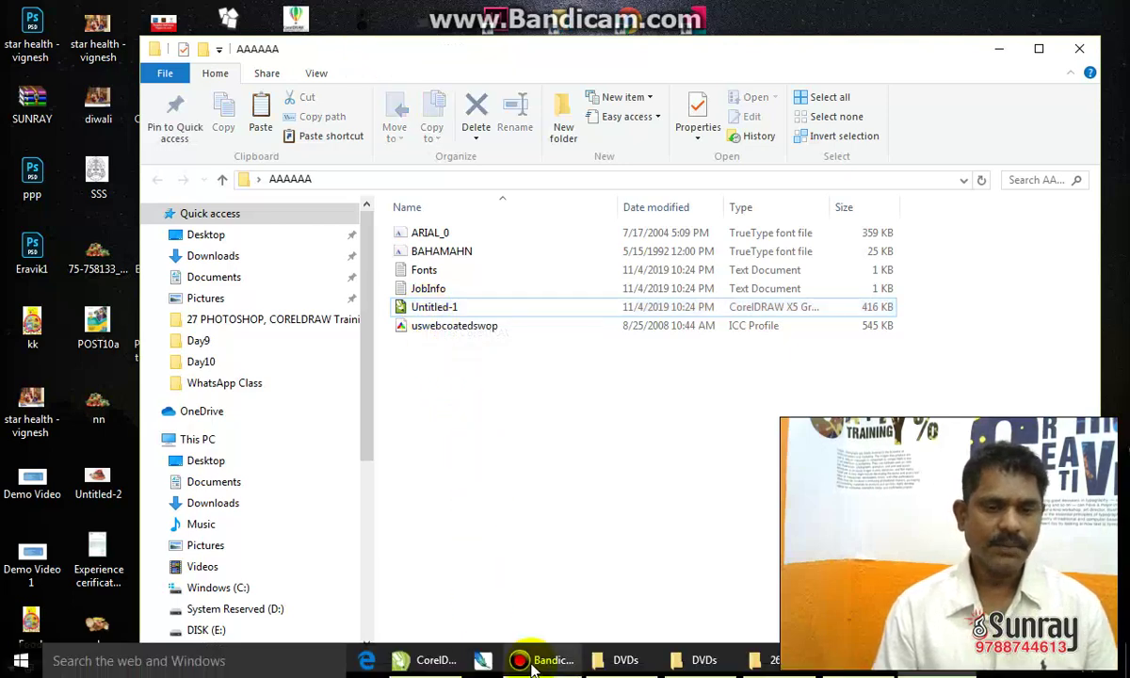
{"action": "left_click", "coordinate": [429, 660]}
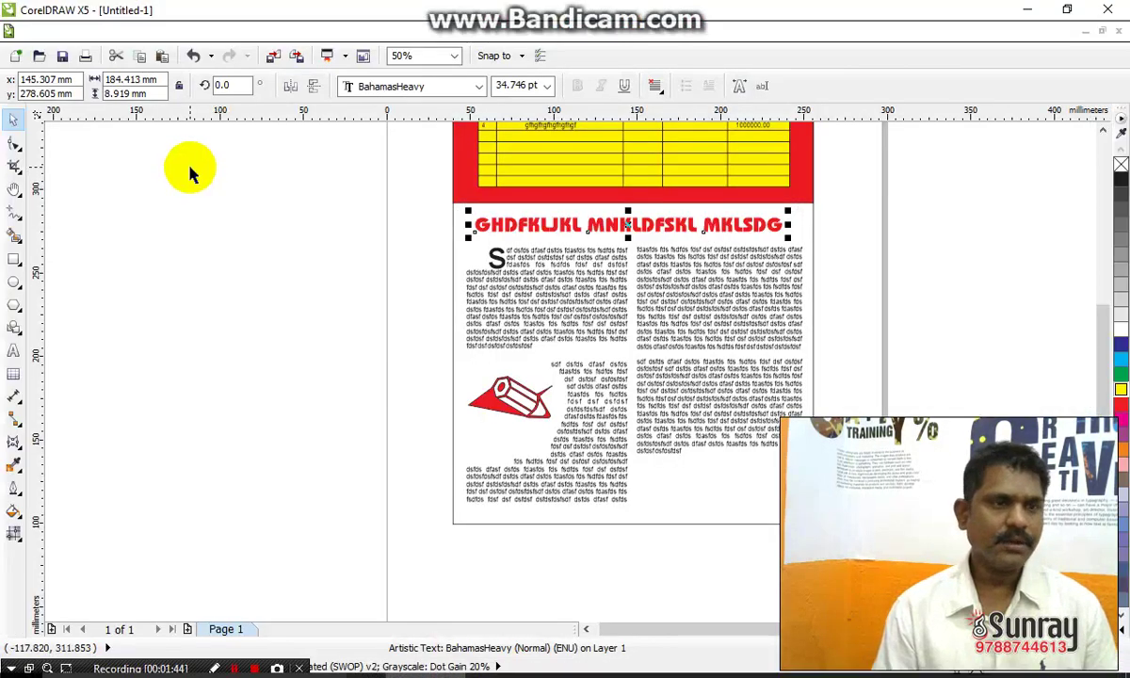
{"action": "left_click", "coordinate": [36, 31]}
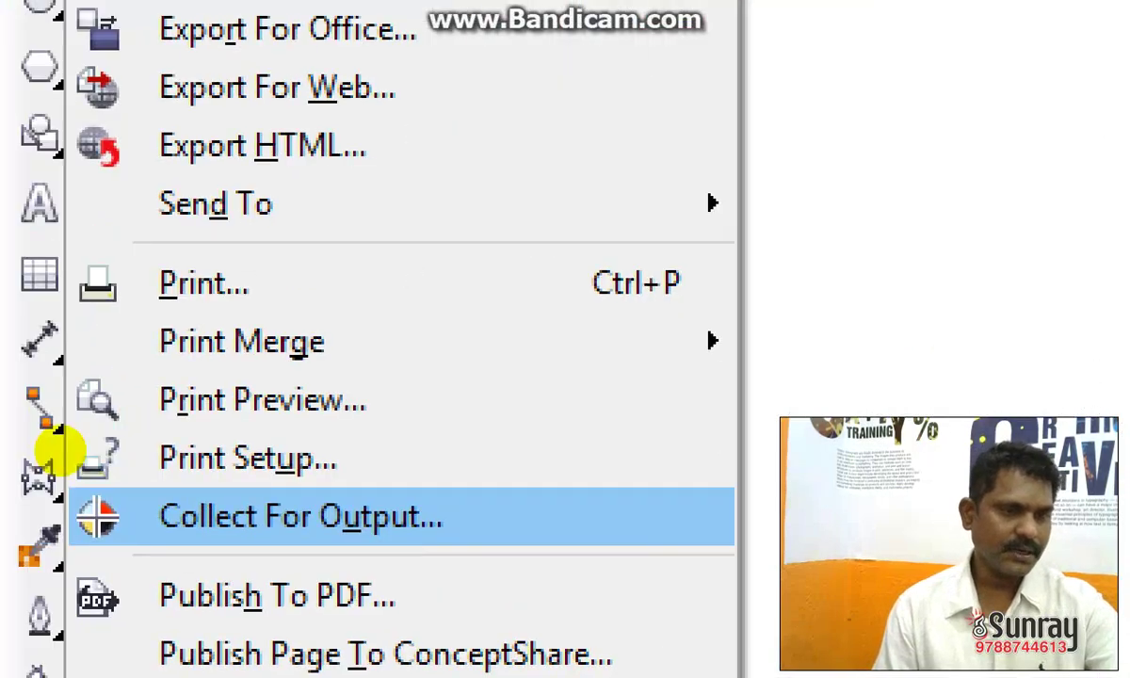
{"action": "left_click_drag", "start_coordinate": [148, 480], "coordinate": [442, 478]}
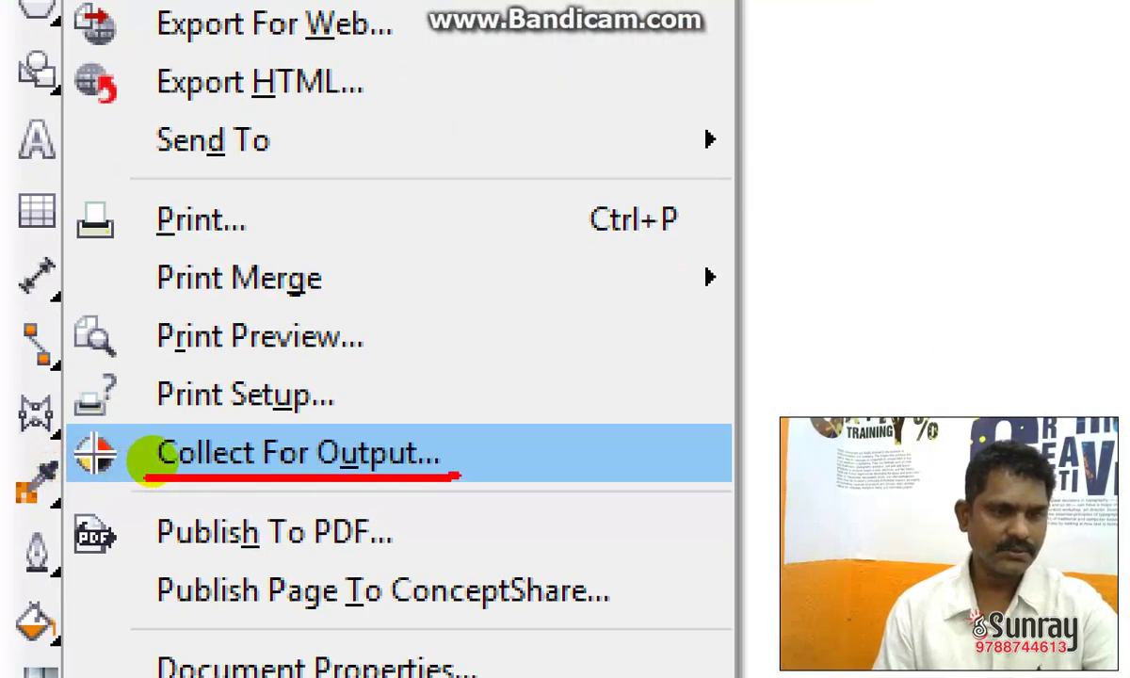
{"action": "key", "text": "Escape"}
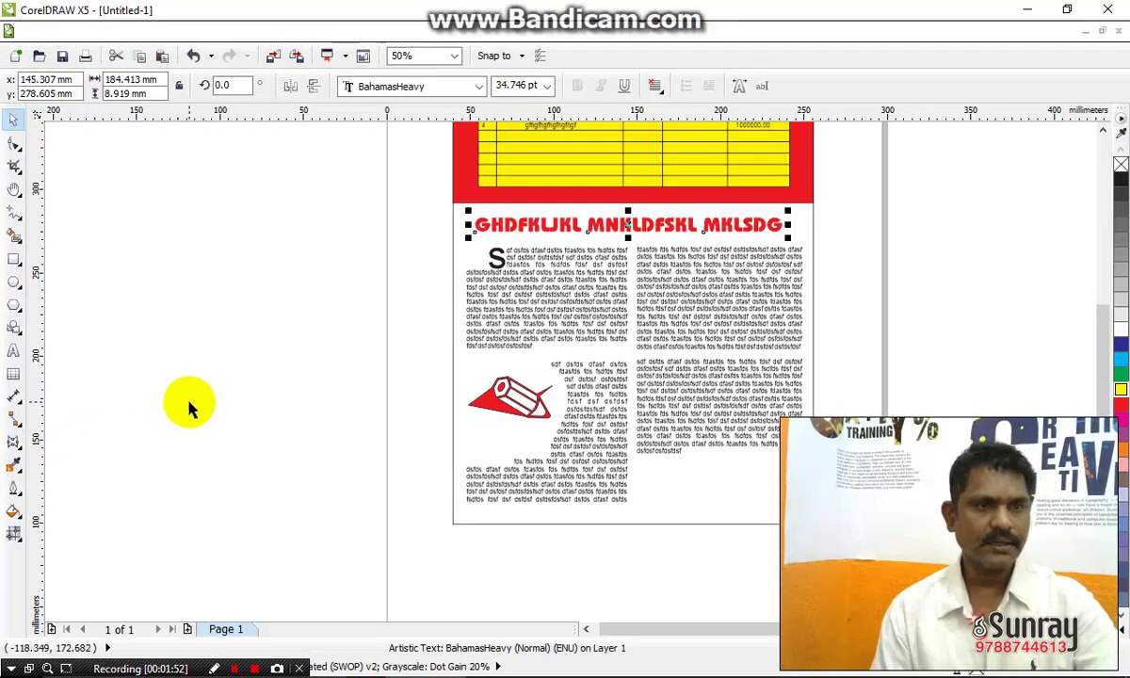
Deselect the red heading and select the paragraph text in the second column
{"action": "left_click", "coordinate": [305, 380]}
{"action": "left_click", "coordinate": [681, 300]}
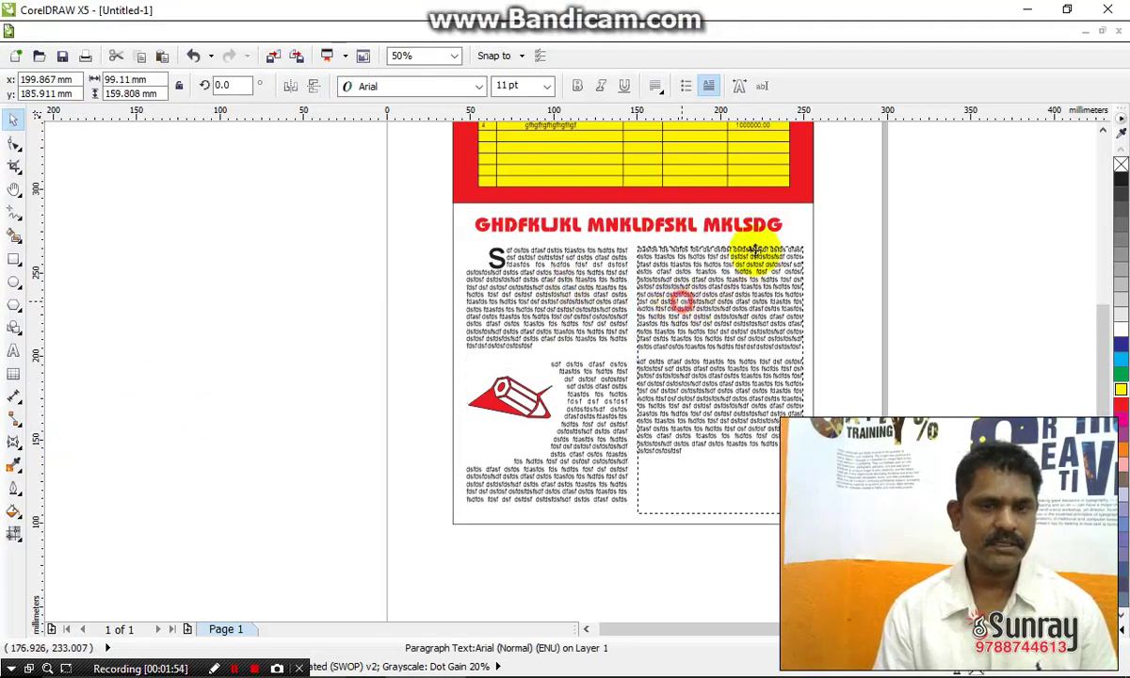
{"action": "left_click", "coordinate": [272, 414]}
{"action": "mouse_move", "coordinate": [530, 663]}
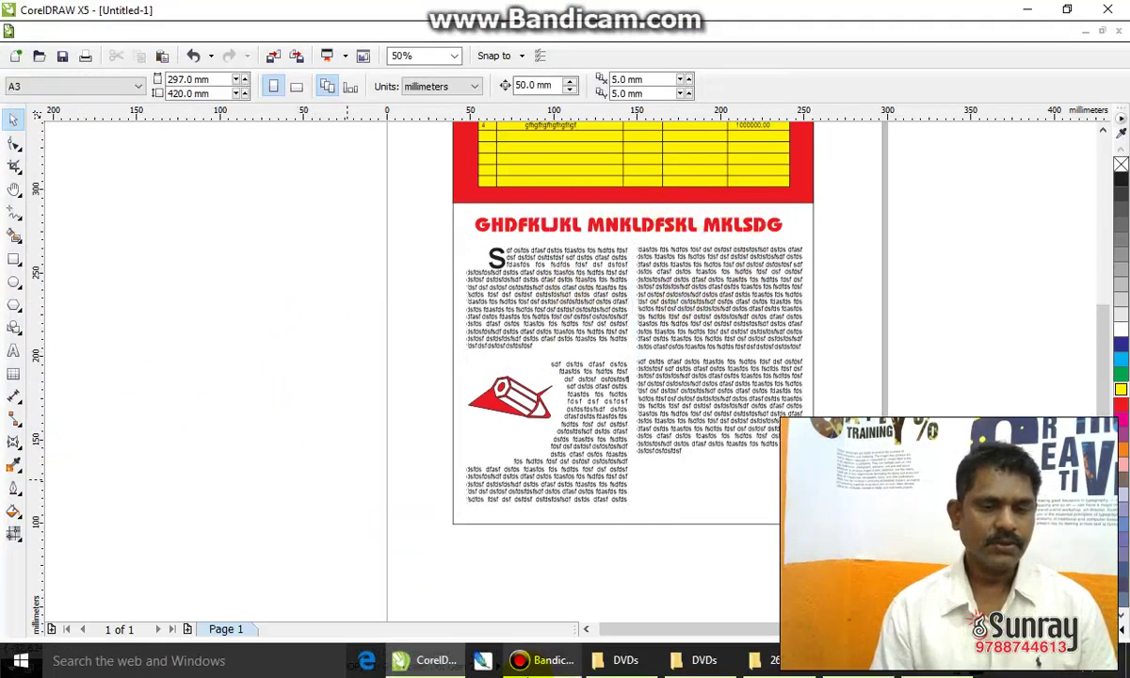
{"action": "left_click", "coordinate": [683, 372]}
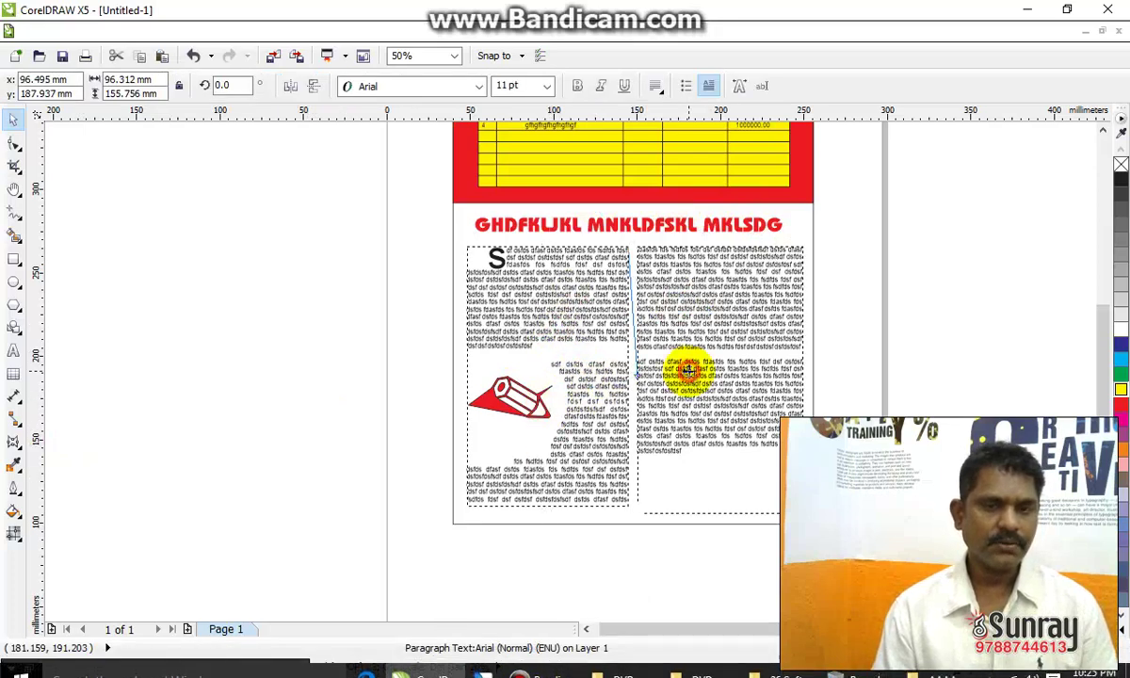
{"action": "left_click", "coordinate": [604, 583]}
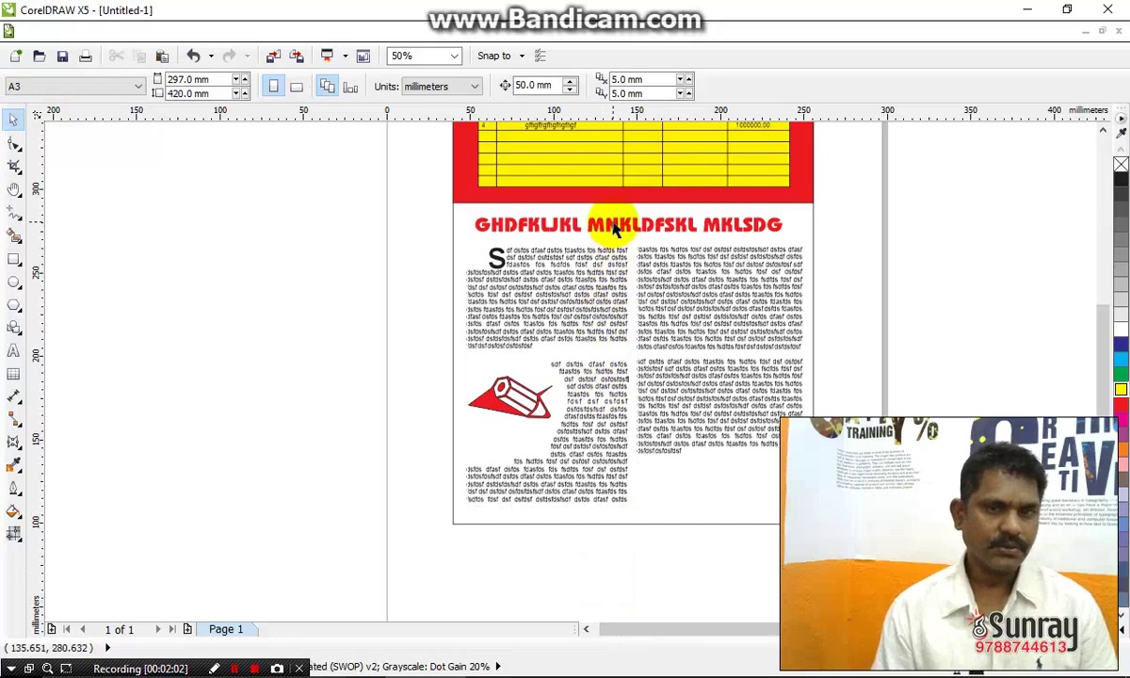
Convert the red heading above the body text to curves and reselect it to check the object type
{"action": "left_click", "coordinate": [605, 222]}
{"action": "scroll", "coordinate": [579, 222], "scroll_direction": "up", "scroll_amount": 2}
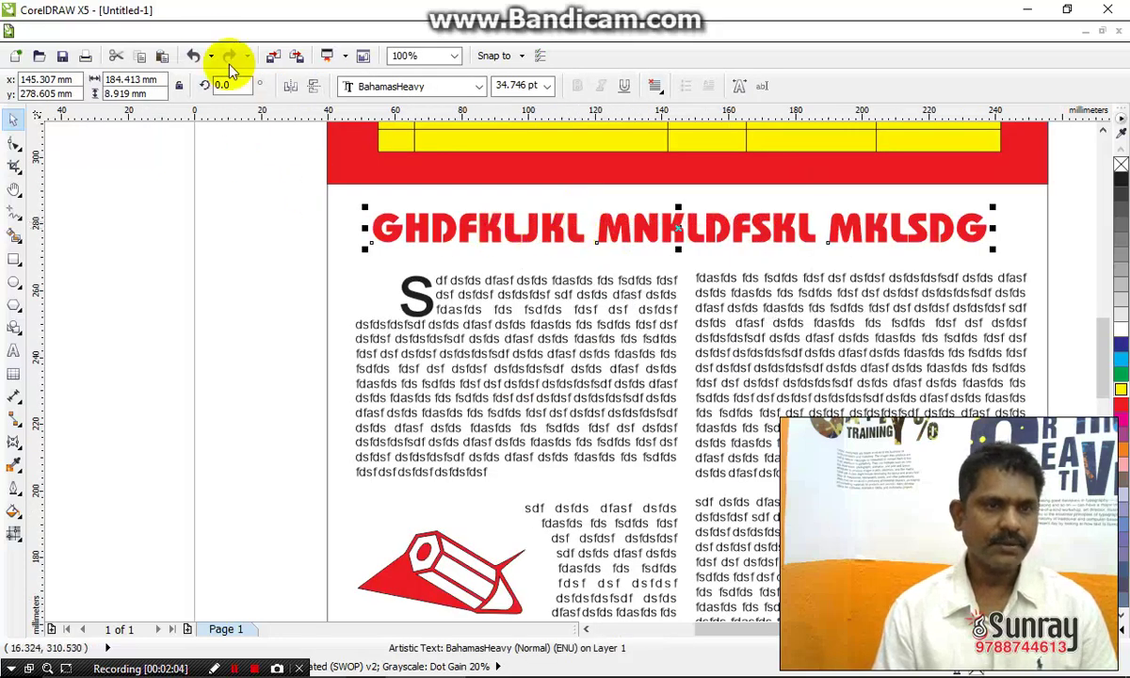
{"action": "left_click", "coordinate": [203, 32]}
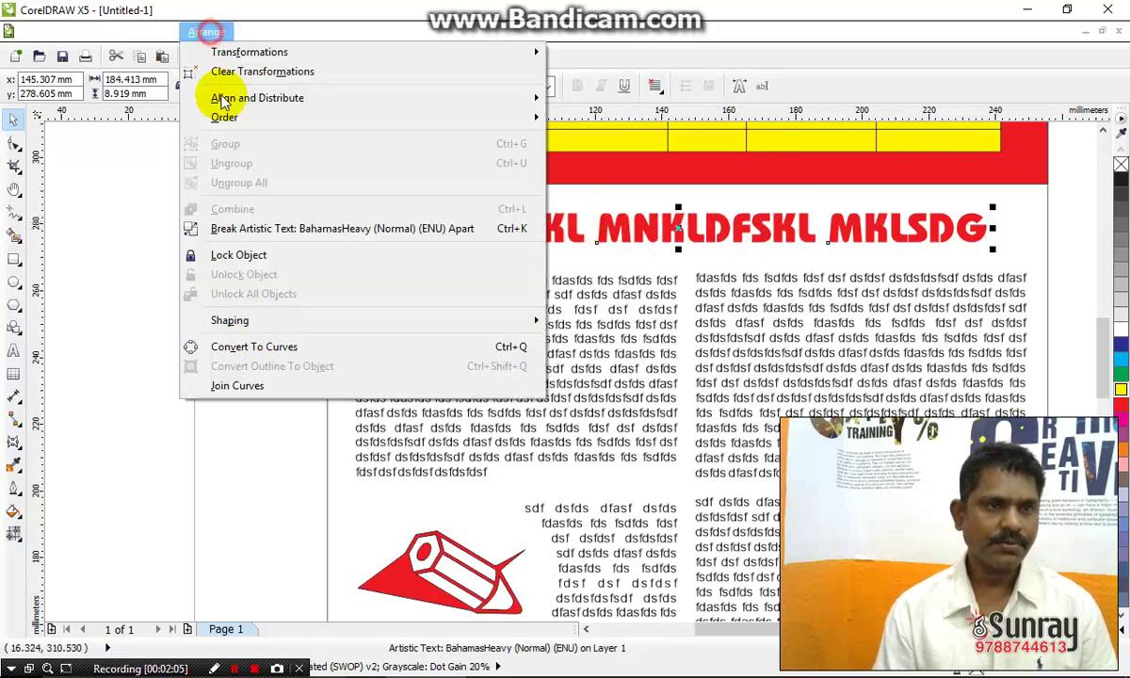
{"action": "left_click", "coordinate": [260, 347]}
{"action": "left_click", "coordinate": [260, 348]}
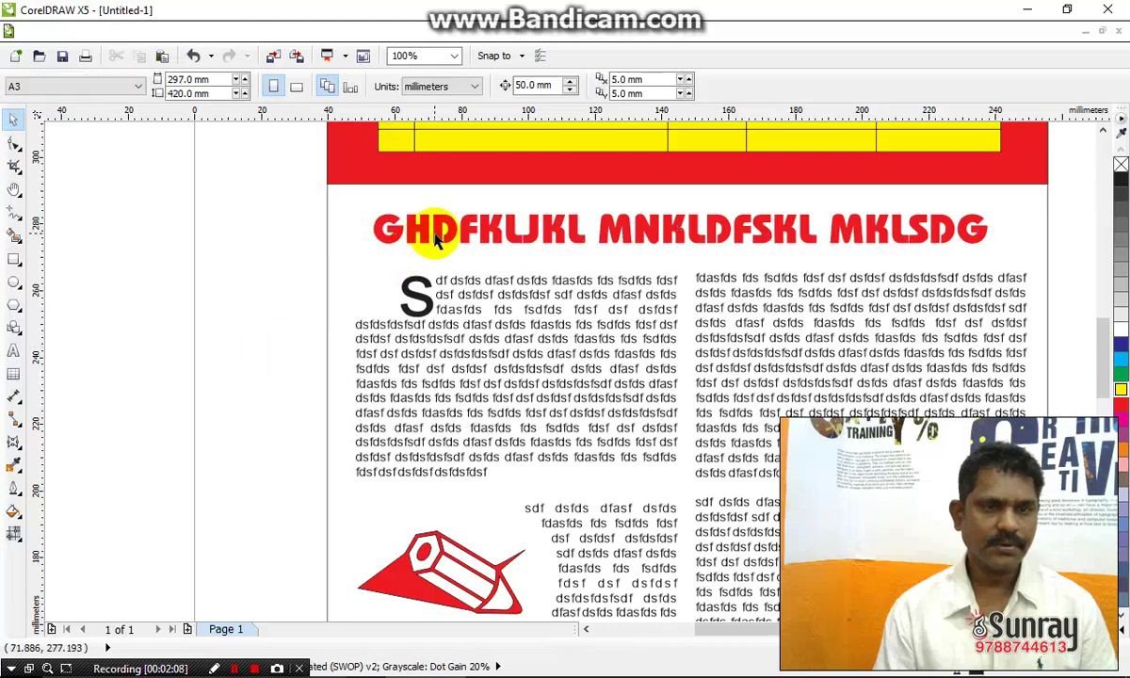
{"action": "left_click", "coordinate": [428, 231]}
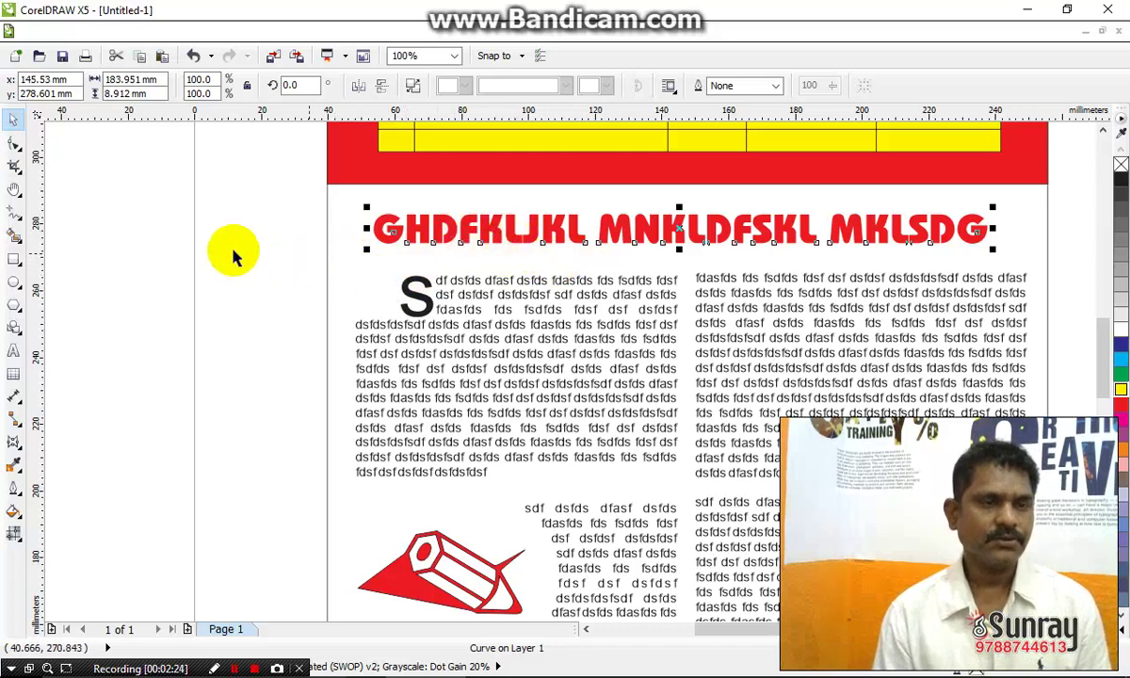
Draw a rectangle about 190 mm wide and 18 mm high around the red heading
{"action": "left_click", "coordinate": [16, 259]}
{"action": "left_click", "coordinate": [144, 257]}
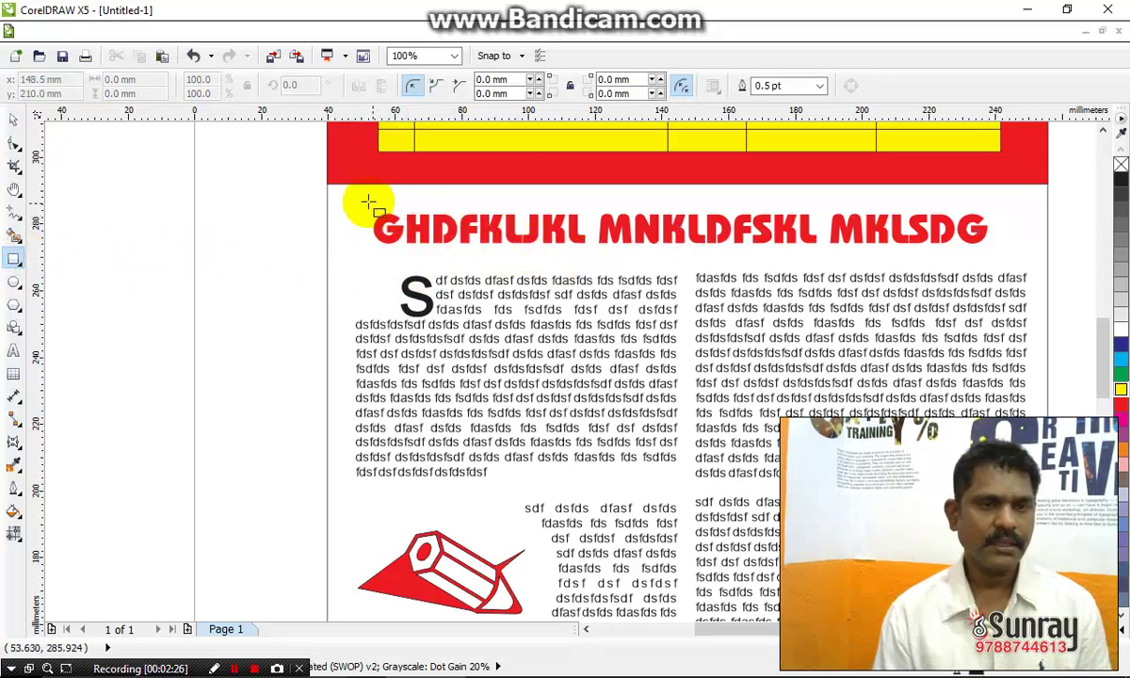
{"action": "left_click_drag", "start_coordinate": [365, 200], "coordinate": [1000, 260]}
{"action": "left_click", "coordinate": [13, 120]}
{"action": "left_click", "coordinate": [162, 188]}
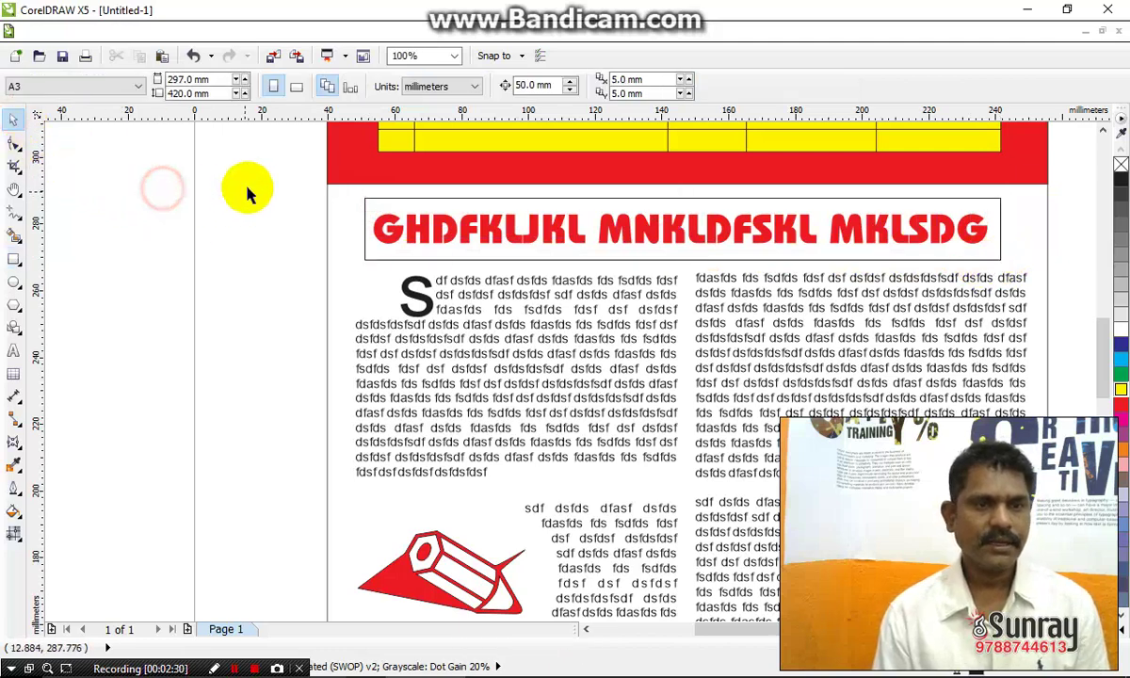
Select the heading together with its surrounding rectangle and shift both about 4 mm to the left
{"action": "left_click_drag", "start_coordinate": [234, 176], "coordinate": [1021, 265]}
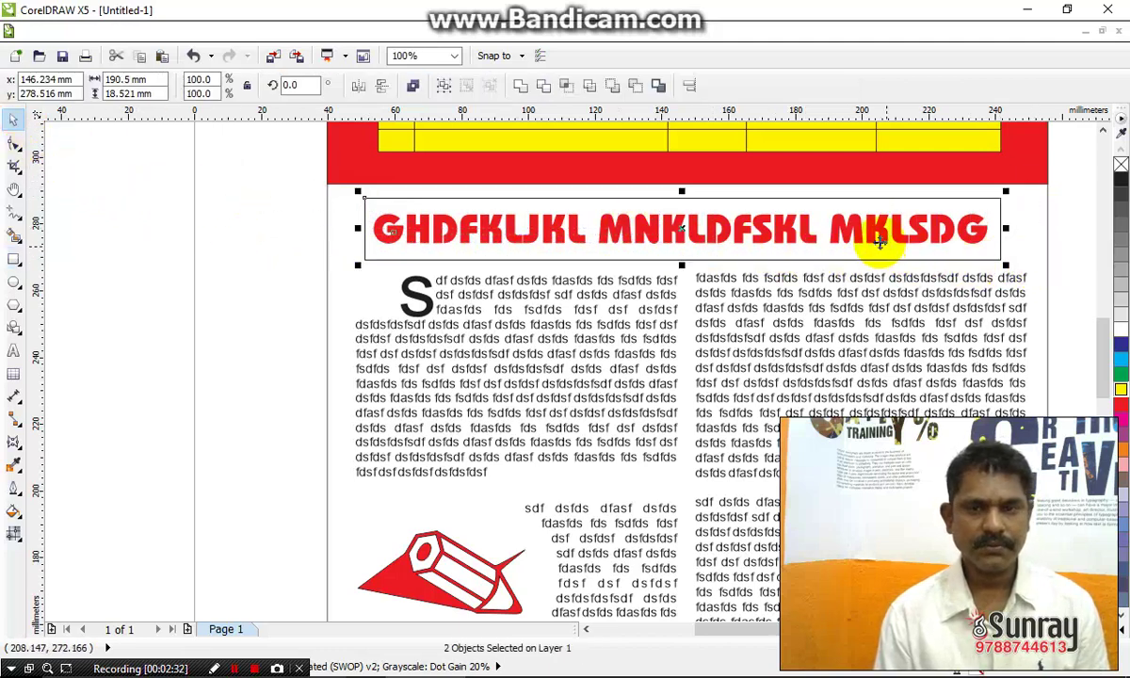
{"action": "left_click_drag", "start_coordinate": [876, 235], "coordinate": [675, 227]}
{"action": "scroll", "coordinate": [379, 264], "scroll_direction": "down", "scroll_amount": 2}
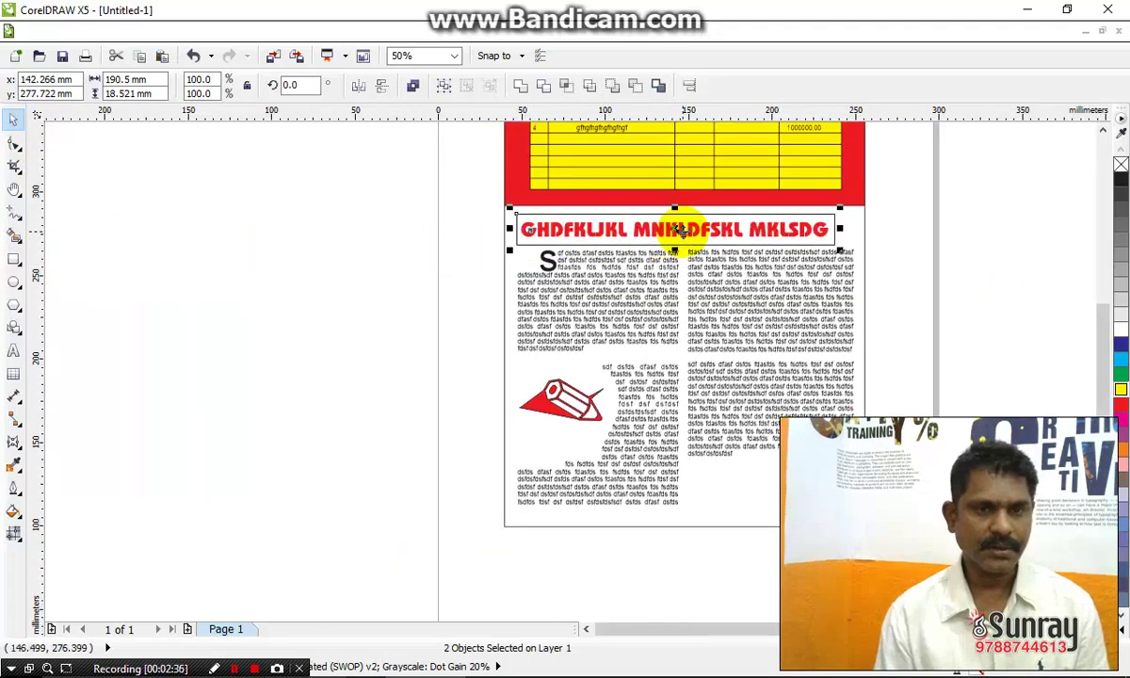
Start exporting only the selected heading and rectangle to the desktop as a JPG named BBBBB
{"action": "left_click", "coordinate": [36, 31]}
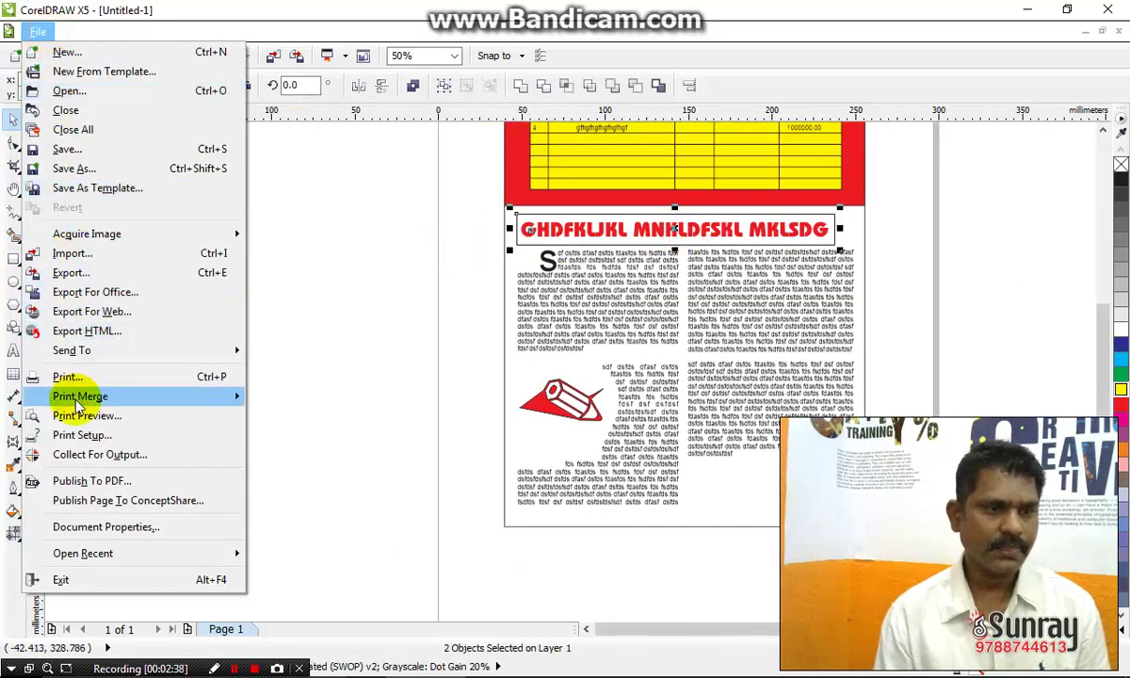
{"action": "left_click", "coordinate": [75, 272]}
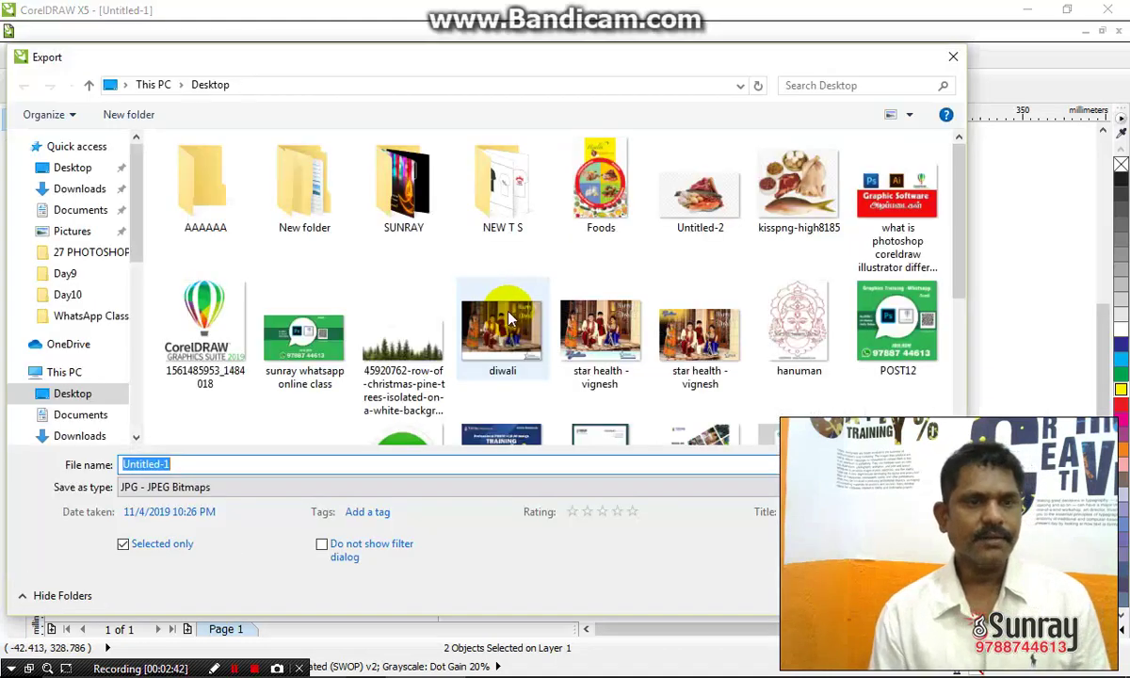
{"action": "left_click", "coordinate": [72, 170]}
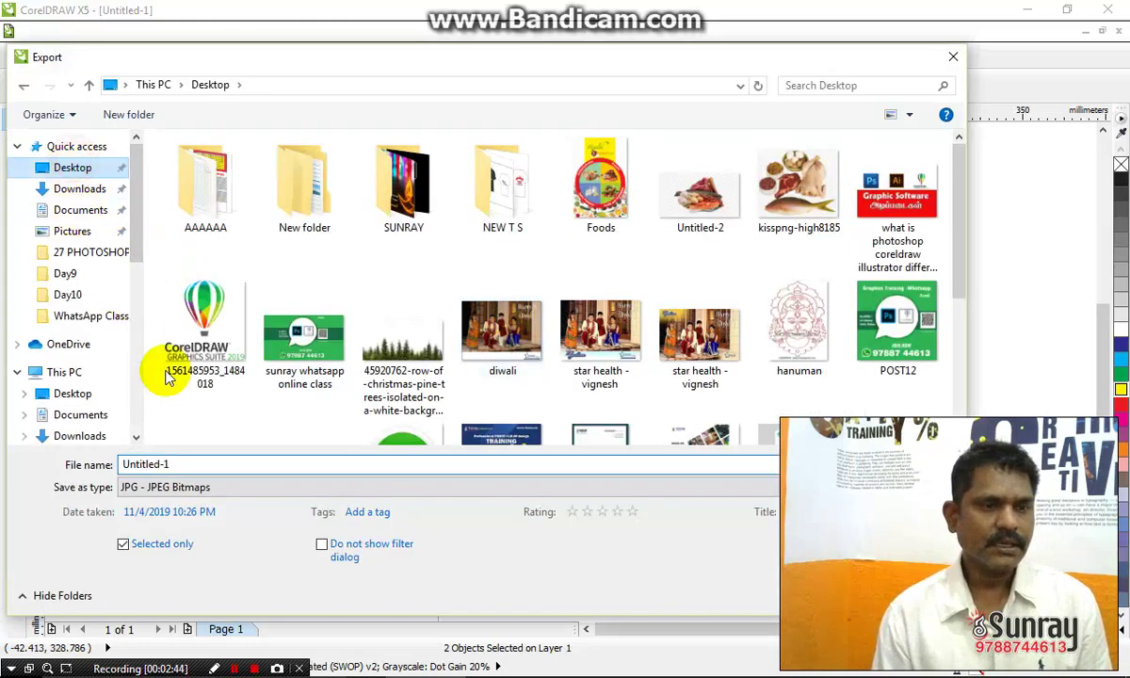
{"action": "left_click", "coordinate": [189, 468]}
{"action": "type", "text": "BBBBB"}
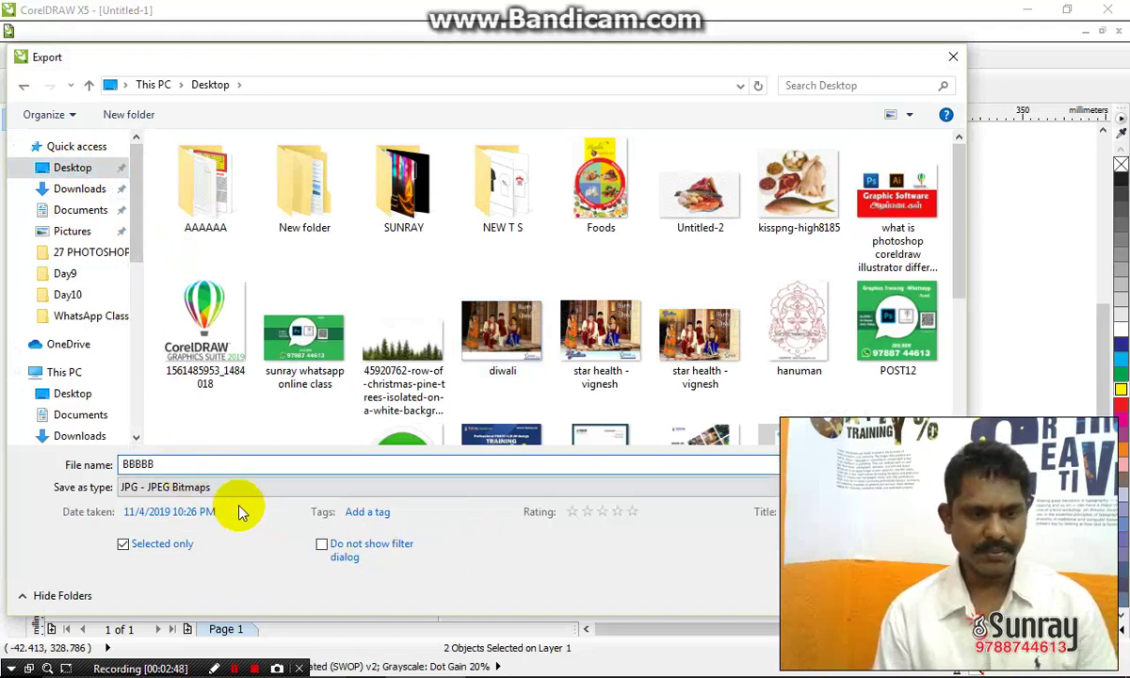
{"action": "key", "text": "Return"}
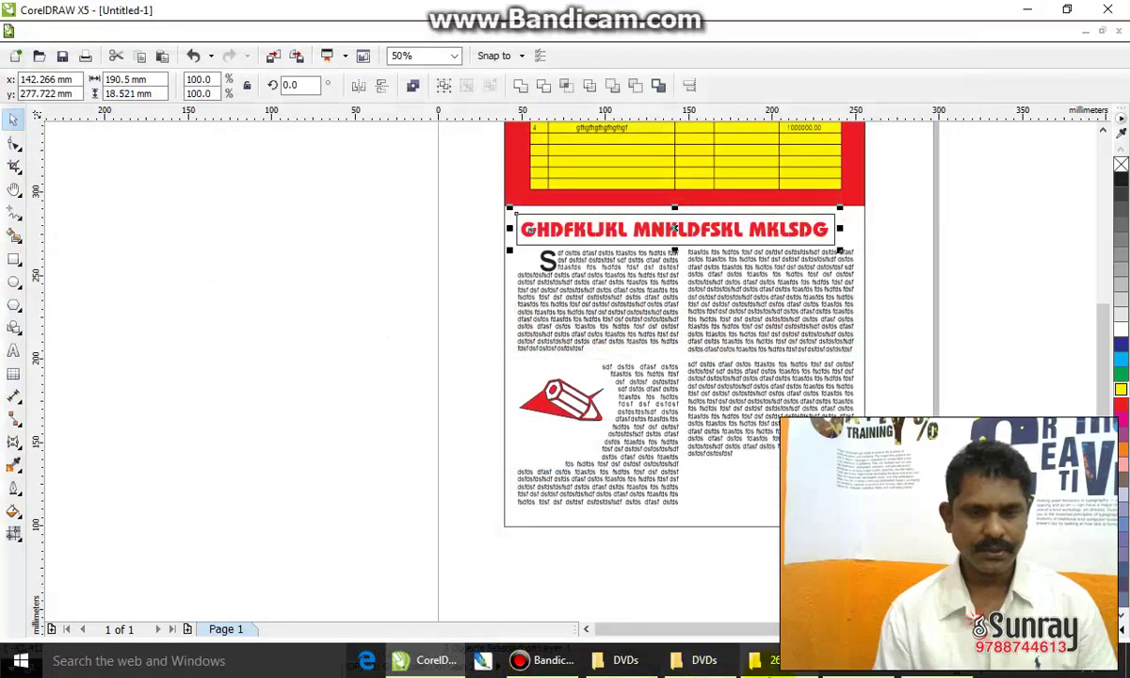
Switch to Google Chrome from the desktop and search for "myfont.com what font"
{"action": "key", "text": "super+d"}
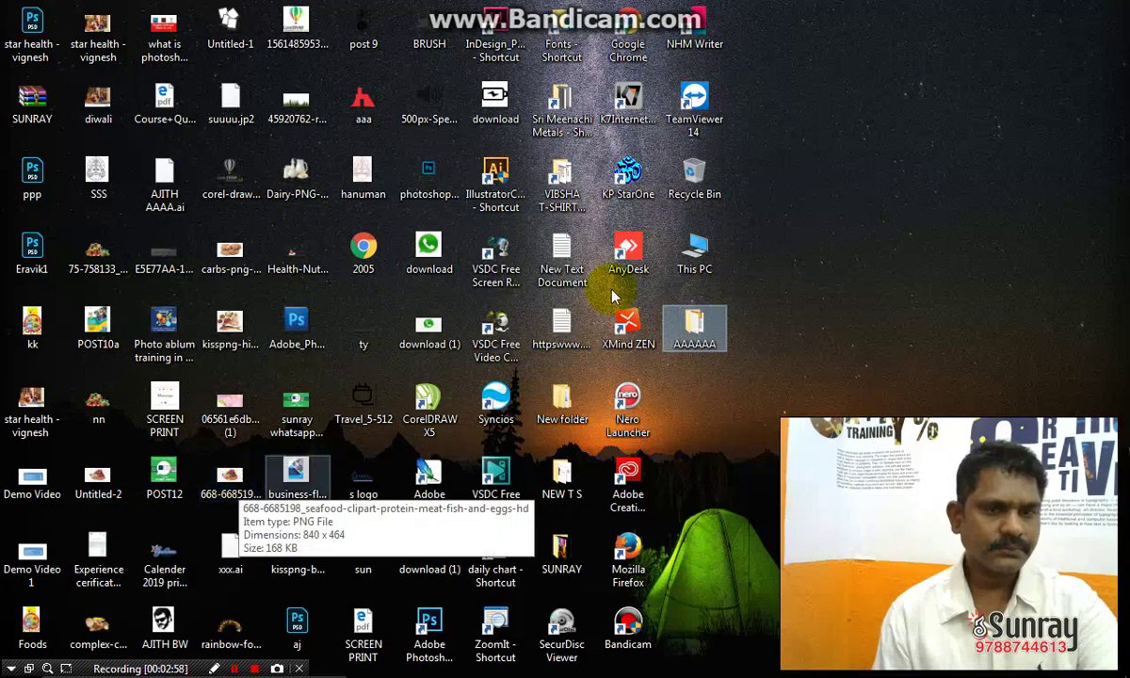
{"action": "left_click", "coordinate": [644, 34]}
{"action": "double_click", "coordinate": [644, 34]}
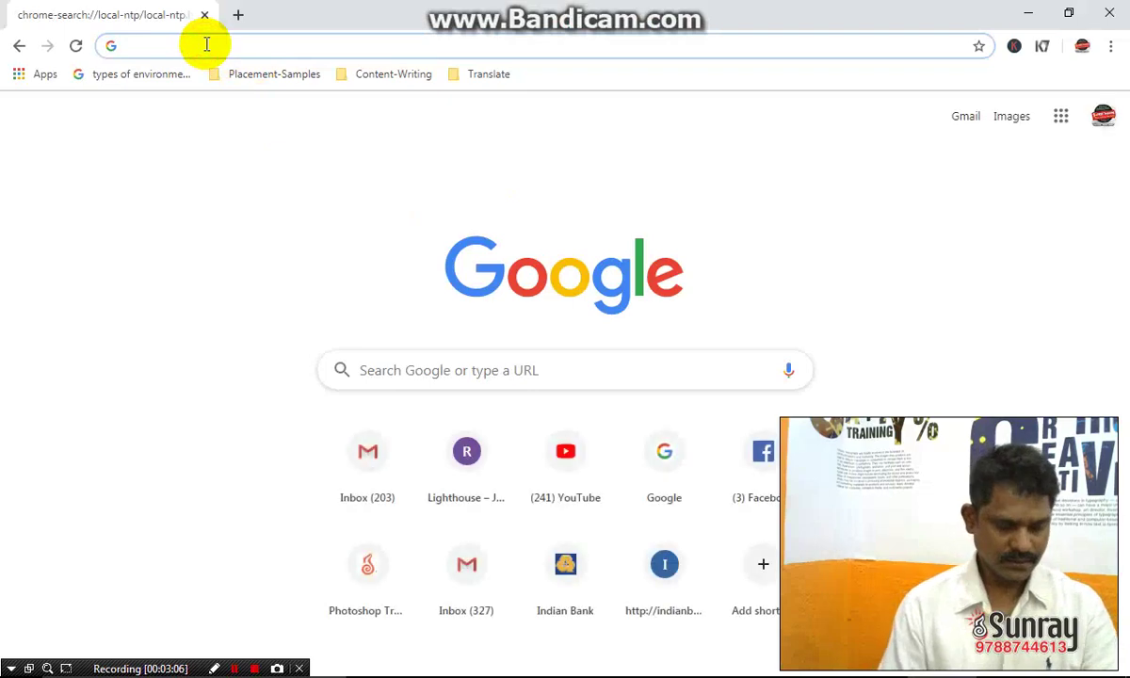
{"action": "type", "text": "my"}
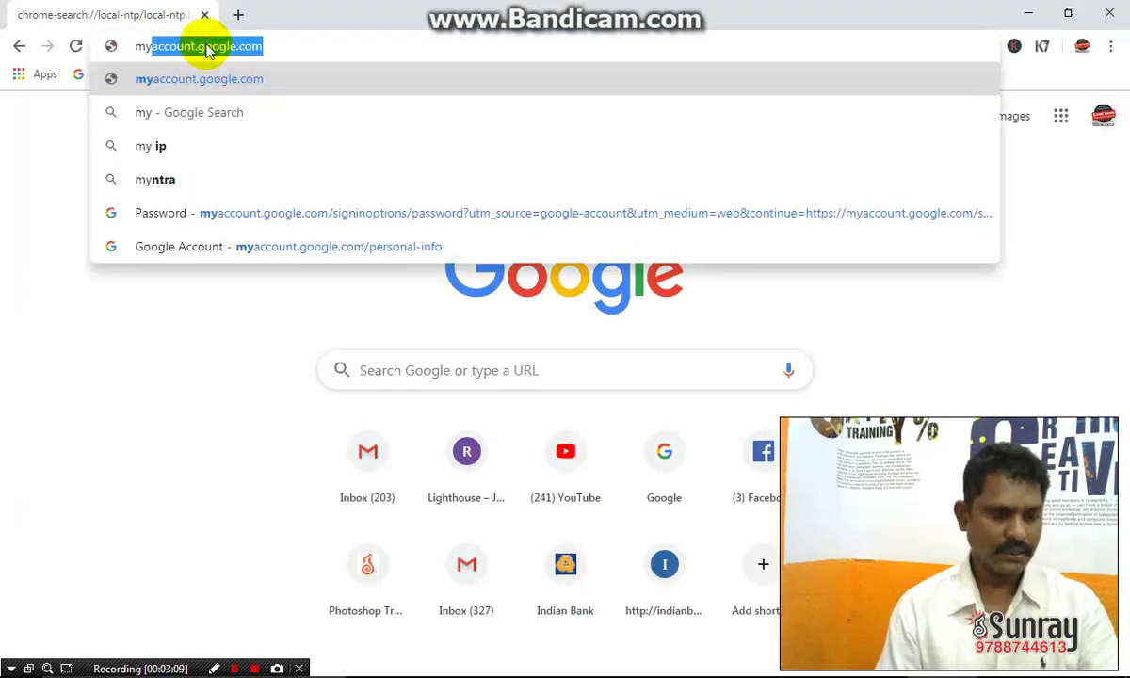
{"action": "type", "text": "font"}
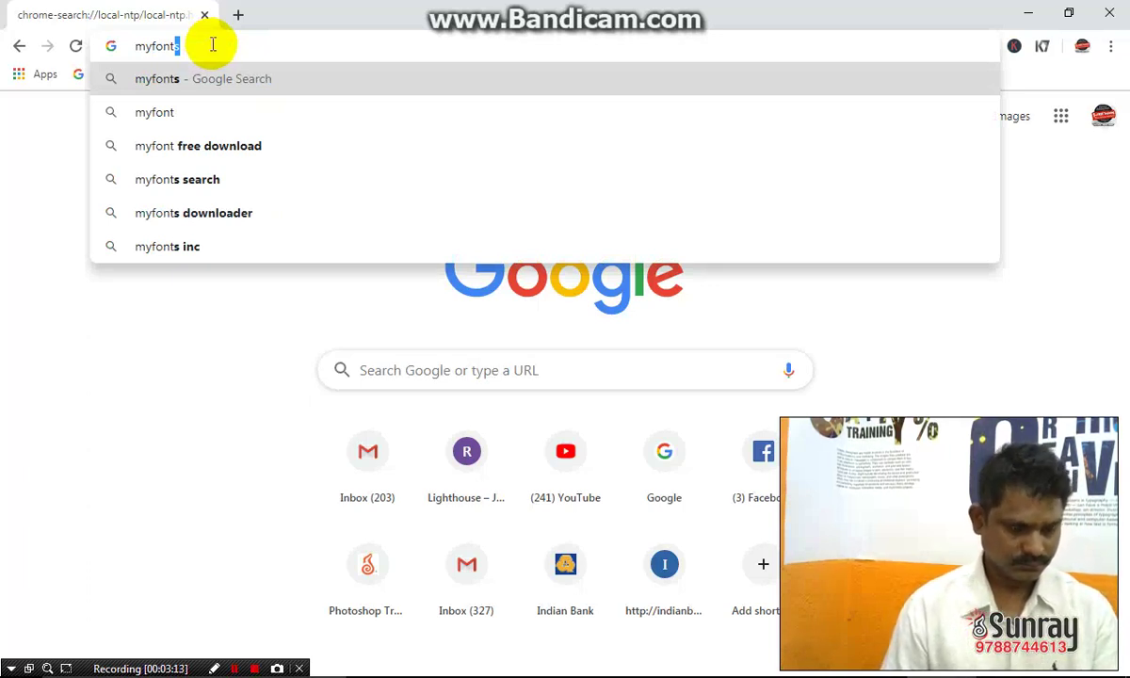
{"action": "type", "text": "."}
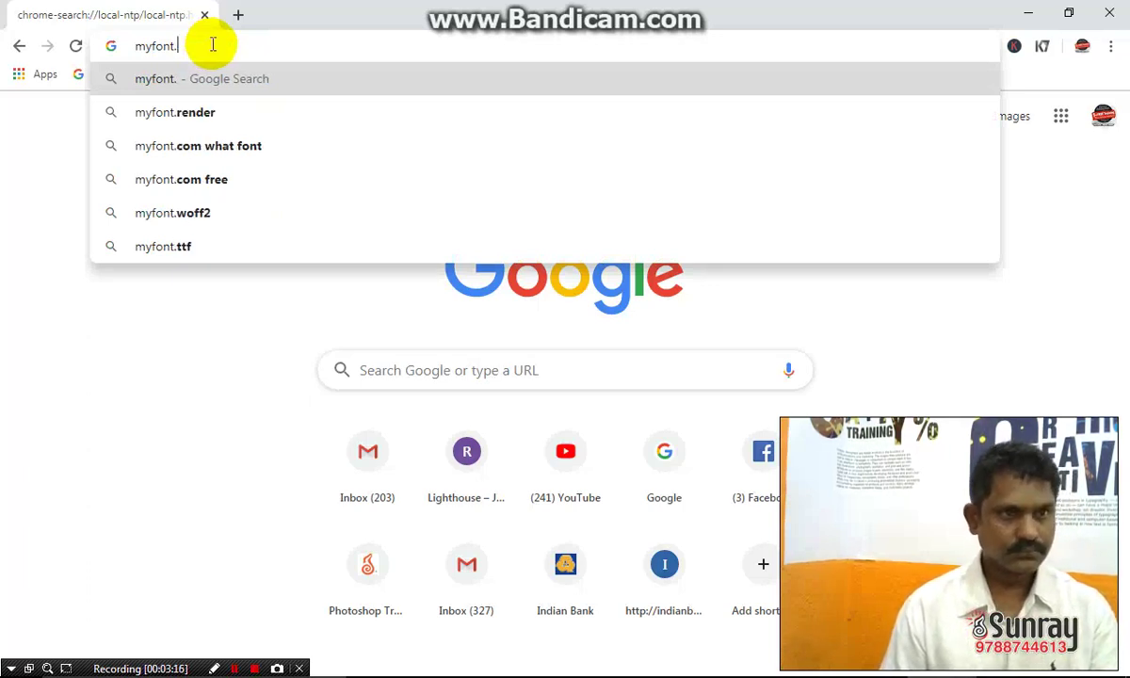
{"action": "type", "text": "com"}
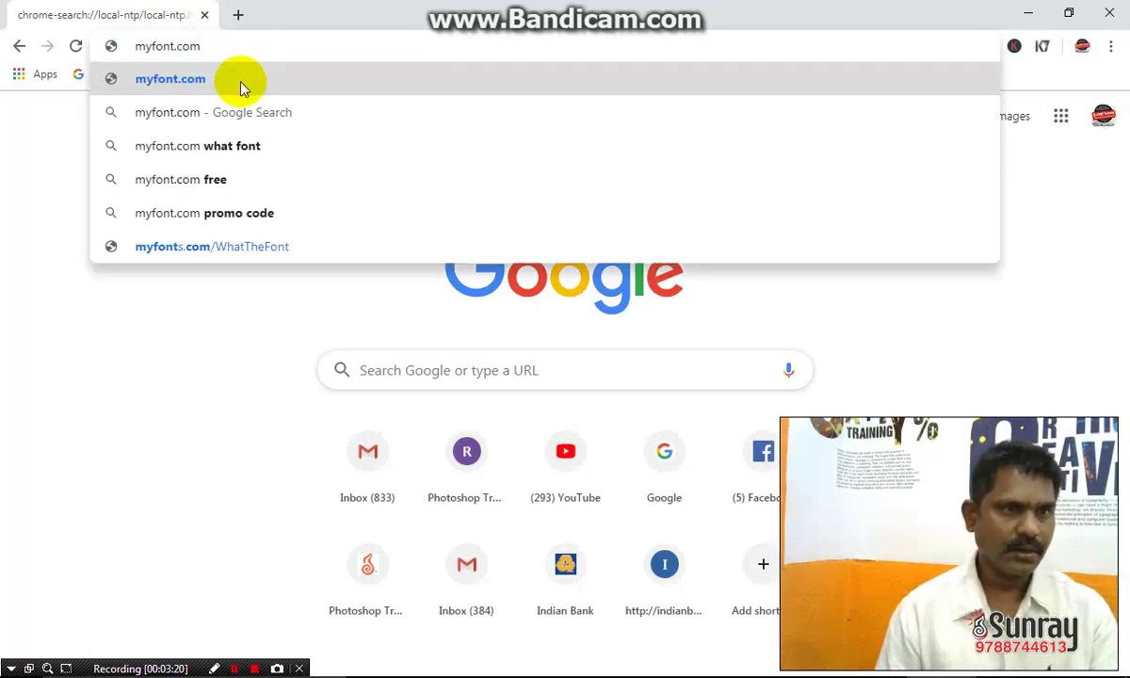
{"action": "left_click", "coordinate": [209, 151]}
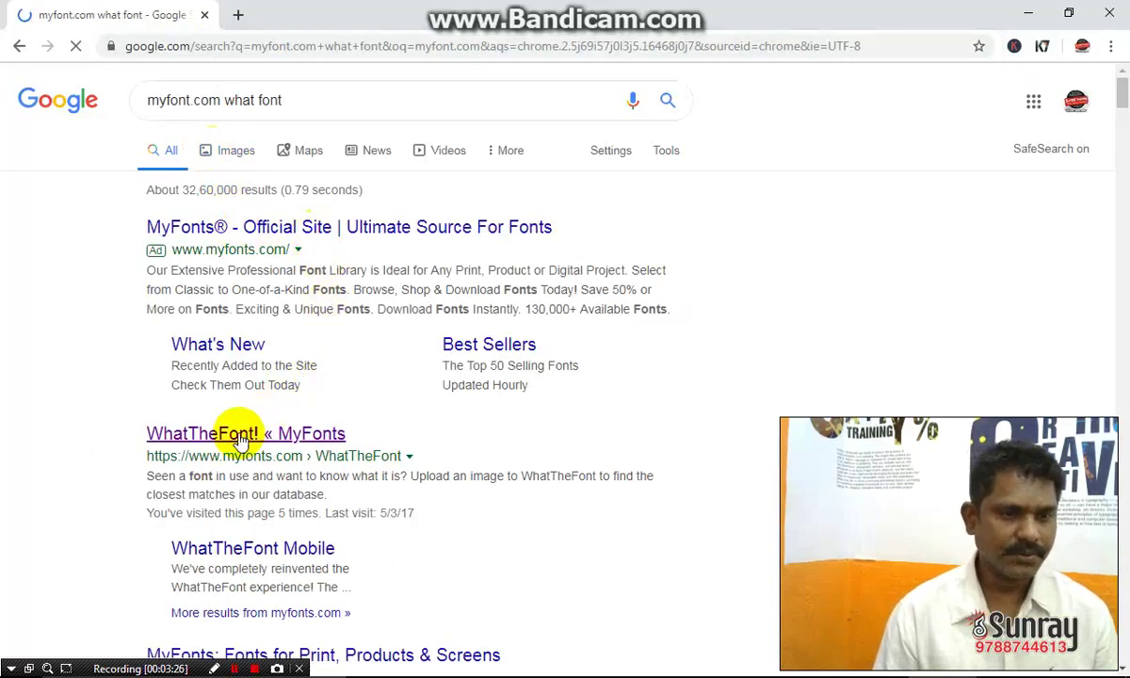
Open the MyFonts WhatTheFont page from the search results, dismiss the sign-up offer and load the WhatTheFont tool
{"action": "left_click", "coordinate": [241, 438]}
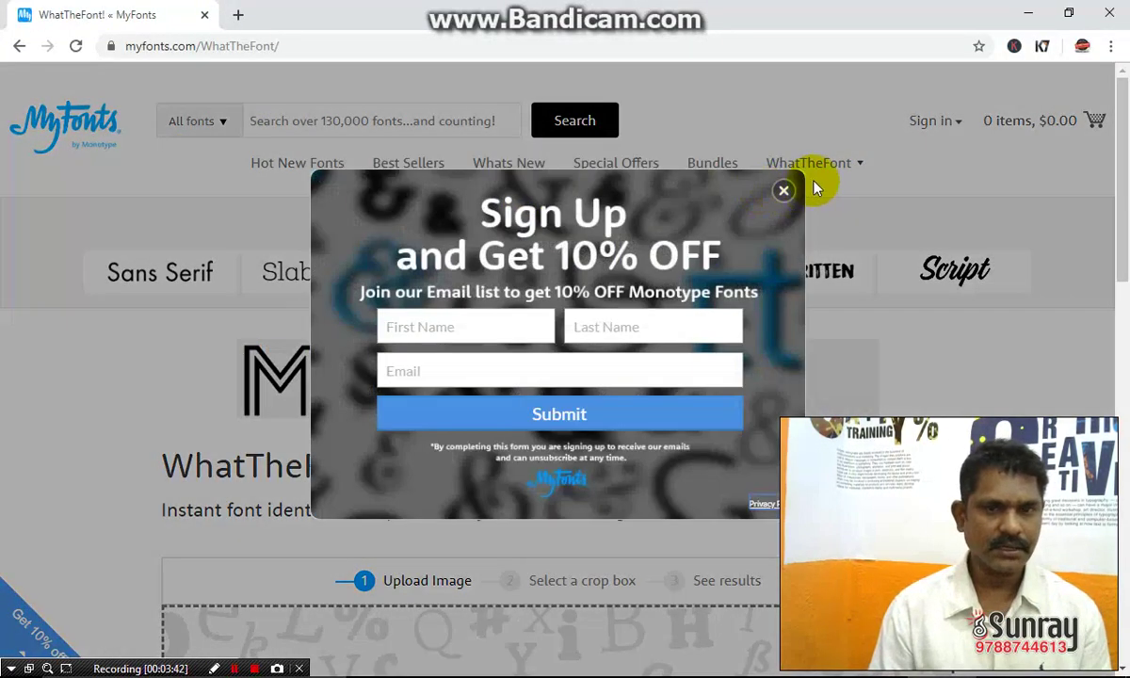
{"action": "left_click", "coordinate": [801, 177]}
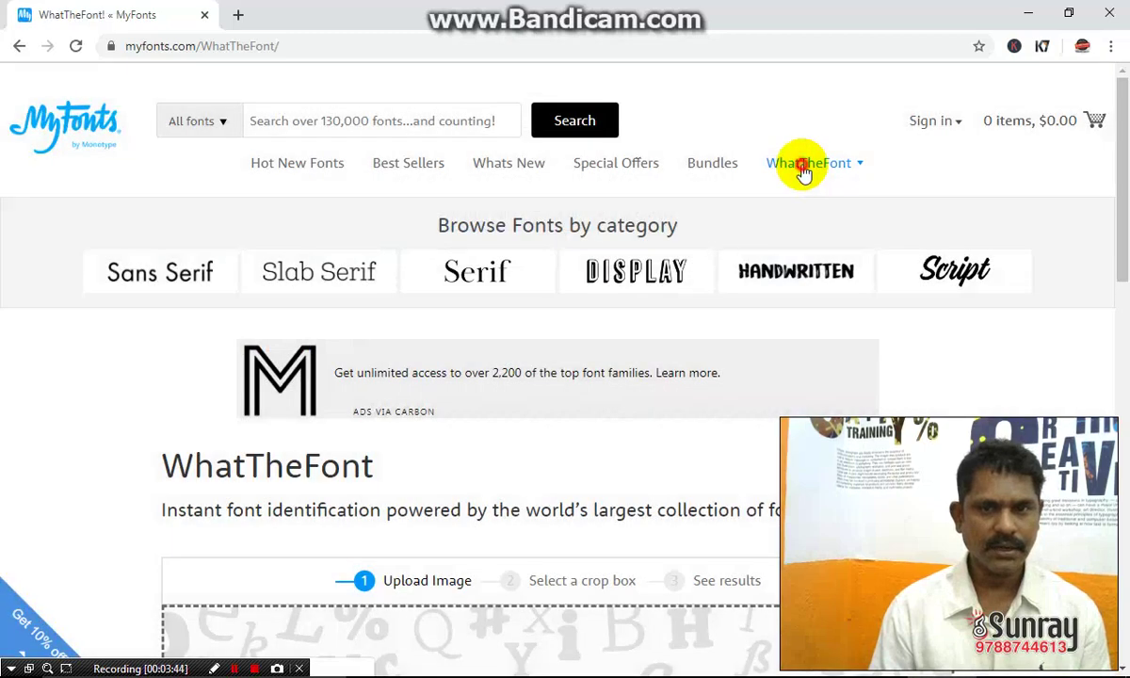
{"action": "mouse_move", "coordinate": [802, 171]}
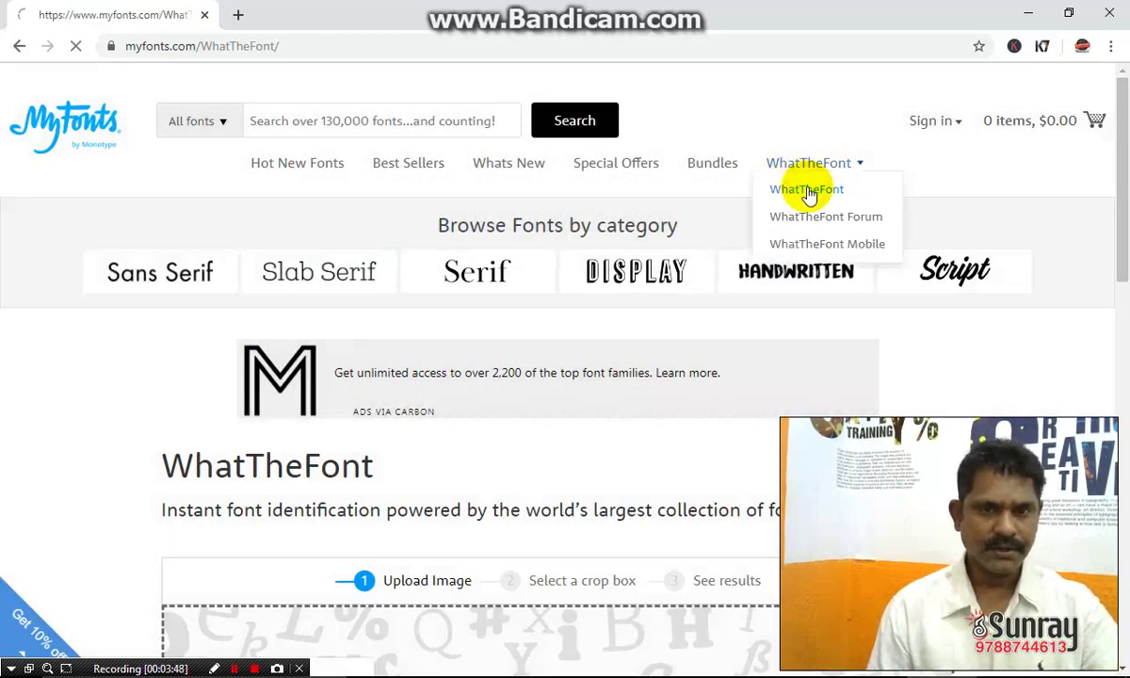
{"action": "left_click", "coordinate": [805, 198]}
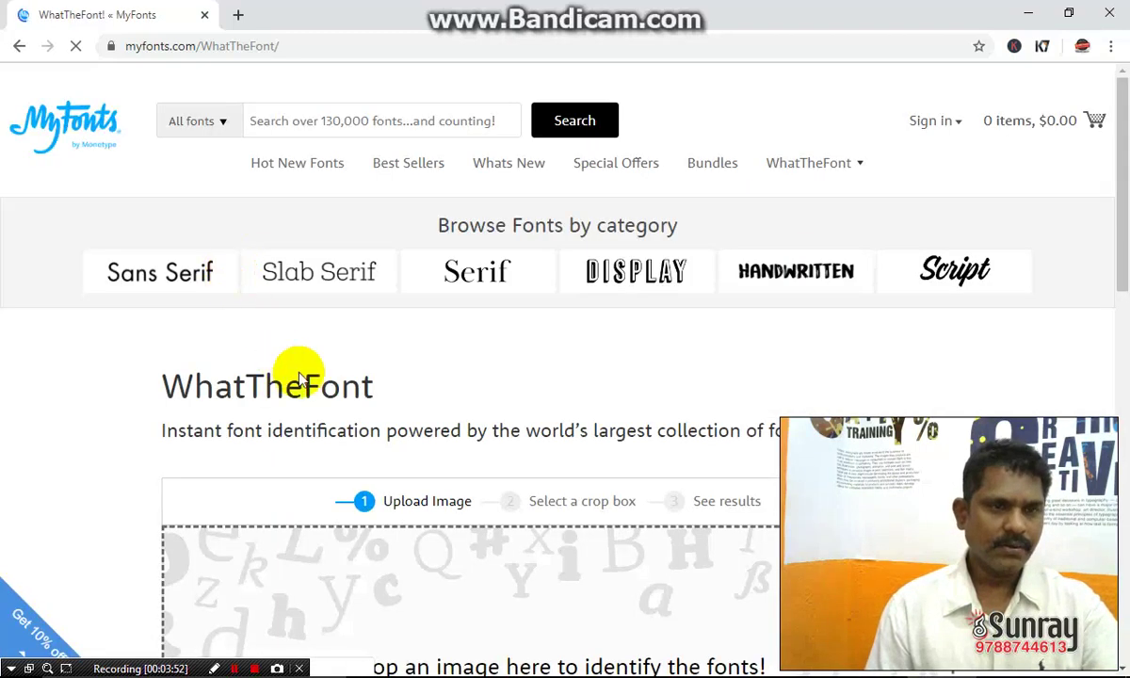
Begin an image upload in WhatTheFont, browse to the Desktop and look for the exported image, entering the file name bbb
{"action": "scroll", "coordinate": [442, 377], "scroll_direction": "down", "scroll_amount": 3}
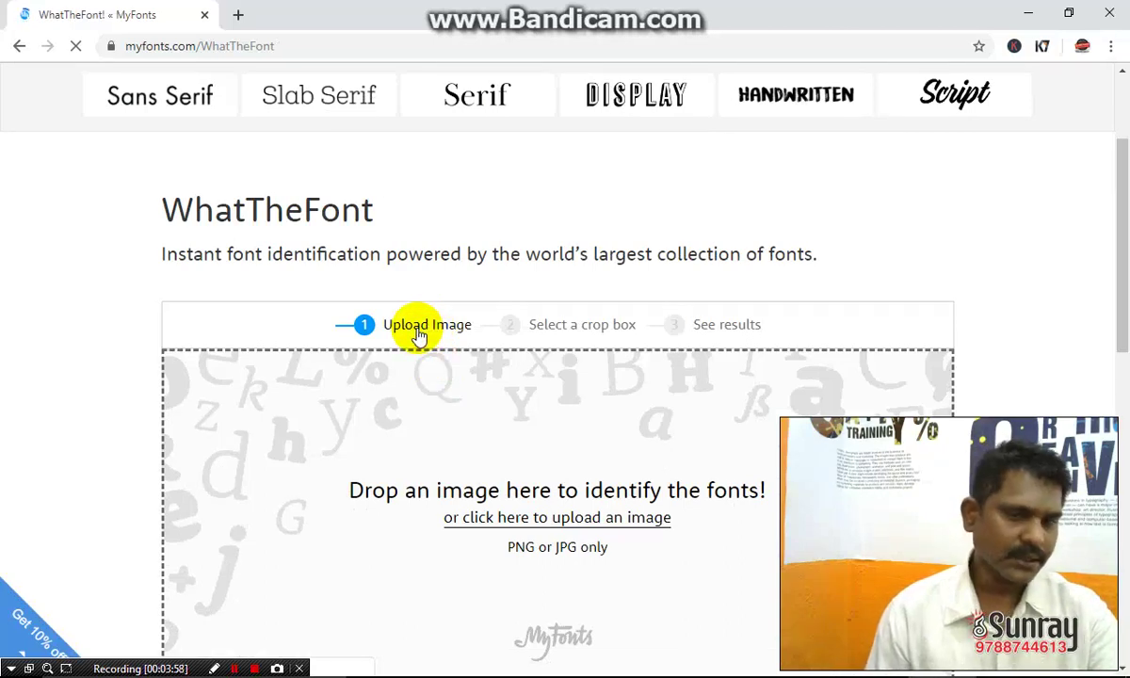
{"action": "scroll", "coordinate": [420, 337], "scroll_direction": "down", "scroll_amount": 1}
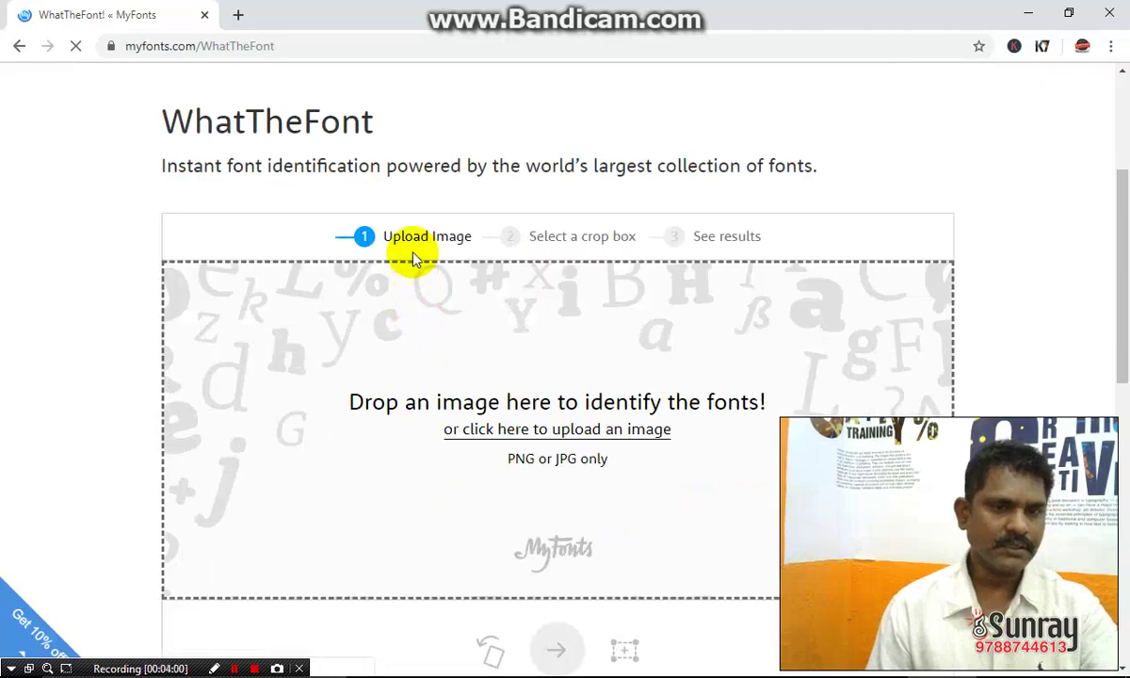
{"action": "left_click", "coordinate": [517, 431]}
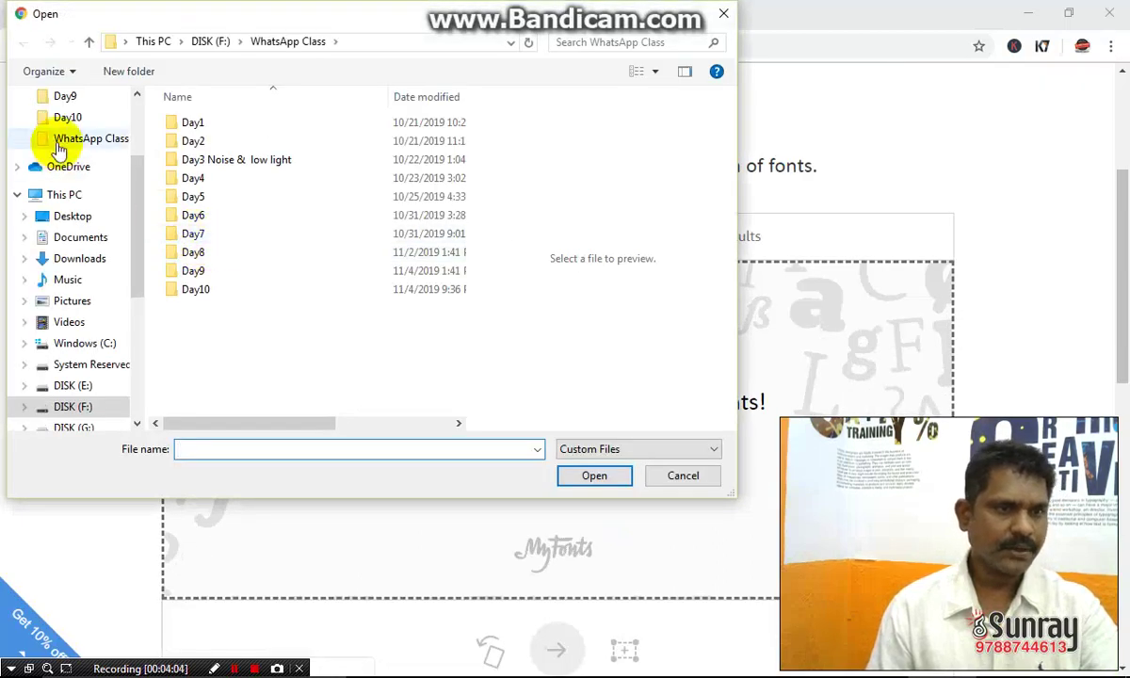
{"action": "left_click", "coordinate": [71, 216]}
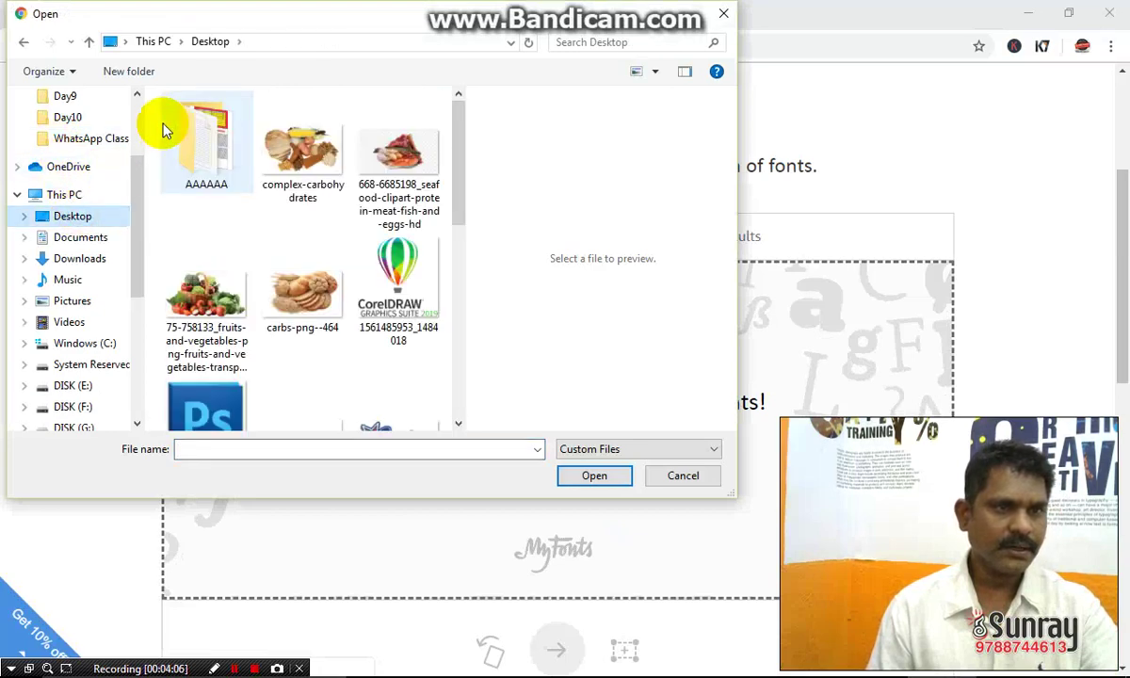
{"action": "left_click_drag", "start_coordinate": [459, 134], "coordinate": [449, 424]}
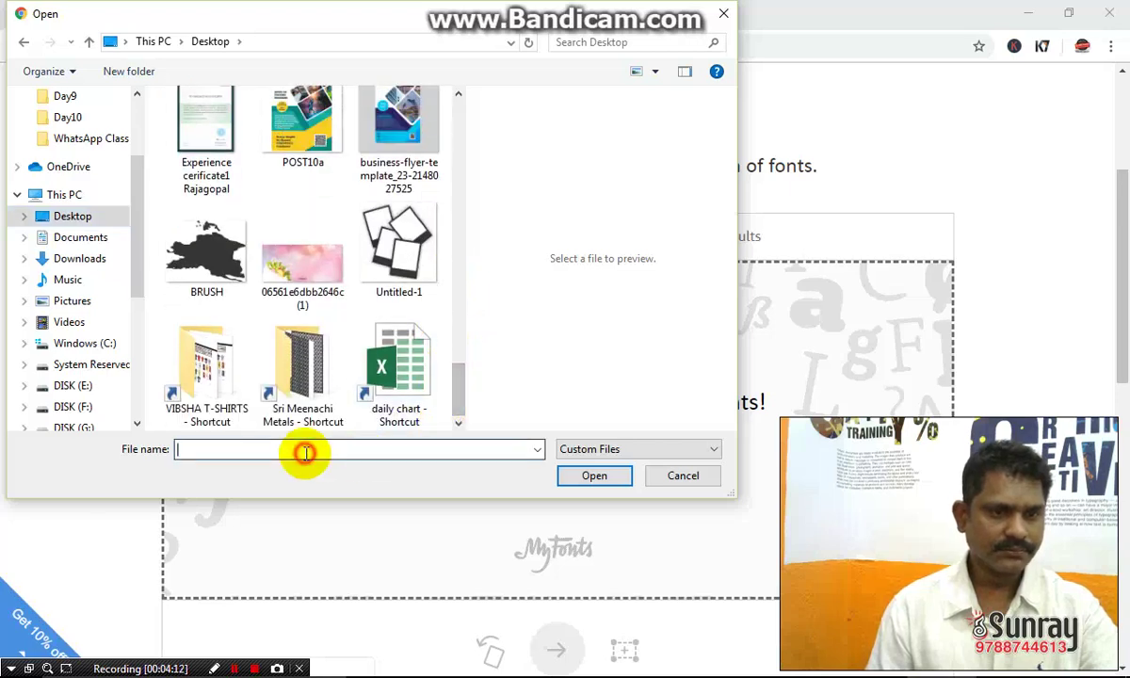
{"action": "left_click", "coordinate": [304, 451]}
{"action": "type", "text": "bbb"}
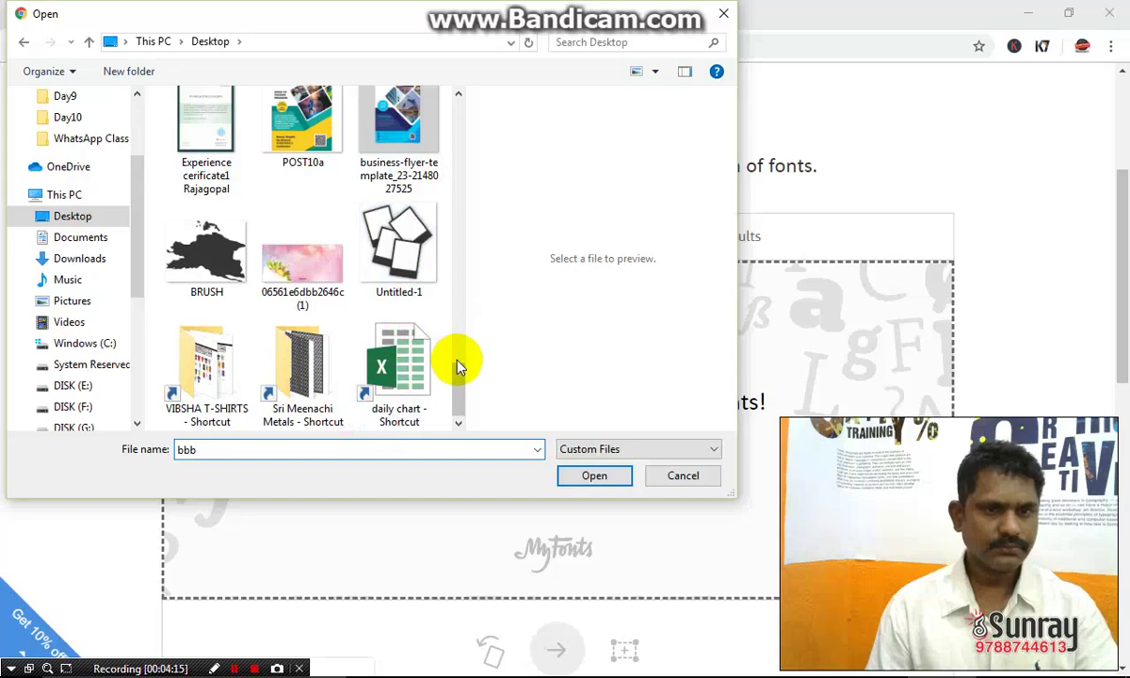
{"action": "left_click_drag", "start_coordinate": [457, 373], "coordinate": [457, 184]}
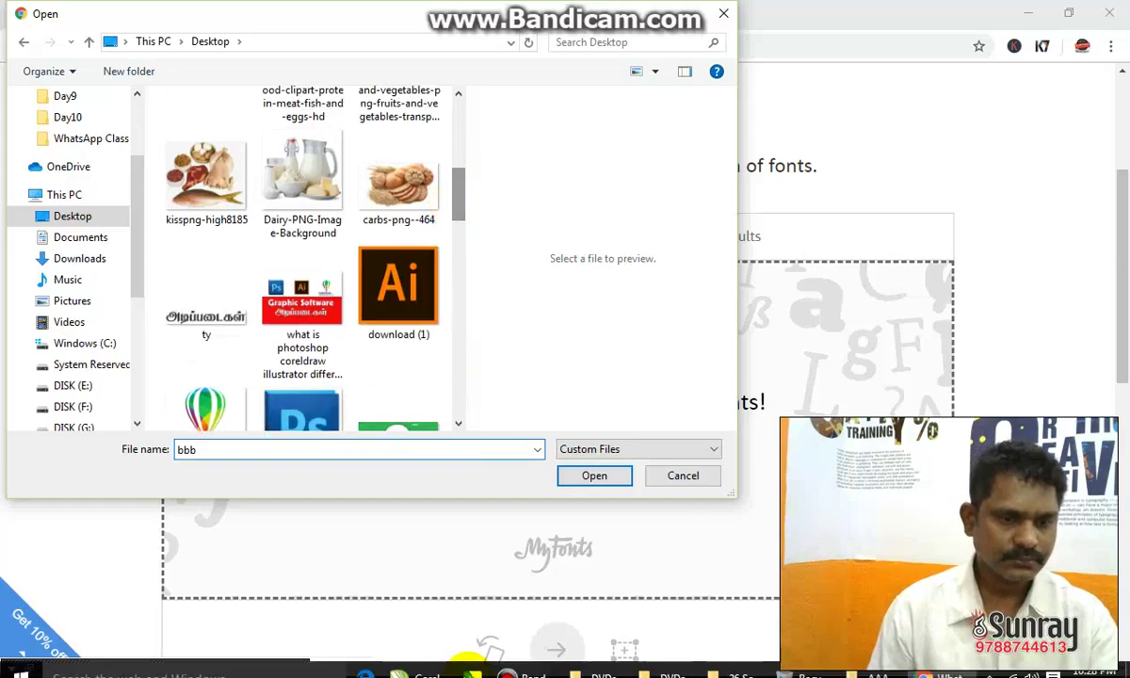
Switch to CorelDRAW, set the JPEG export's color mode to RGB Color (24-bit), complete the export and return to Chrome
{"action": "left_click", "coordinate": [441, 667]}
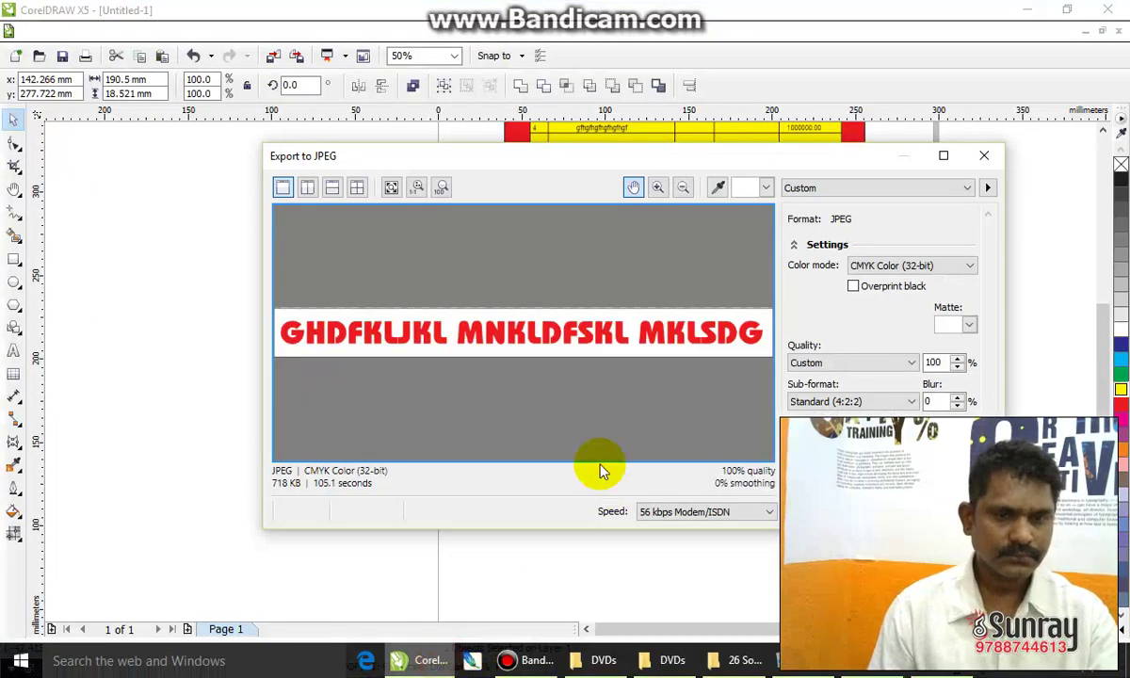
{"action": "left_click", "coordinate": [889, 265]}
{"action": "left_click", "coordinate": [883, 295]}
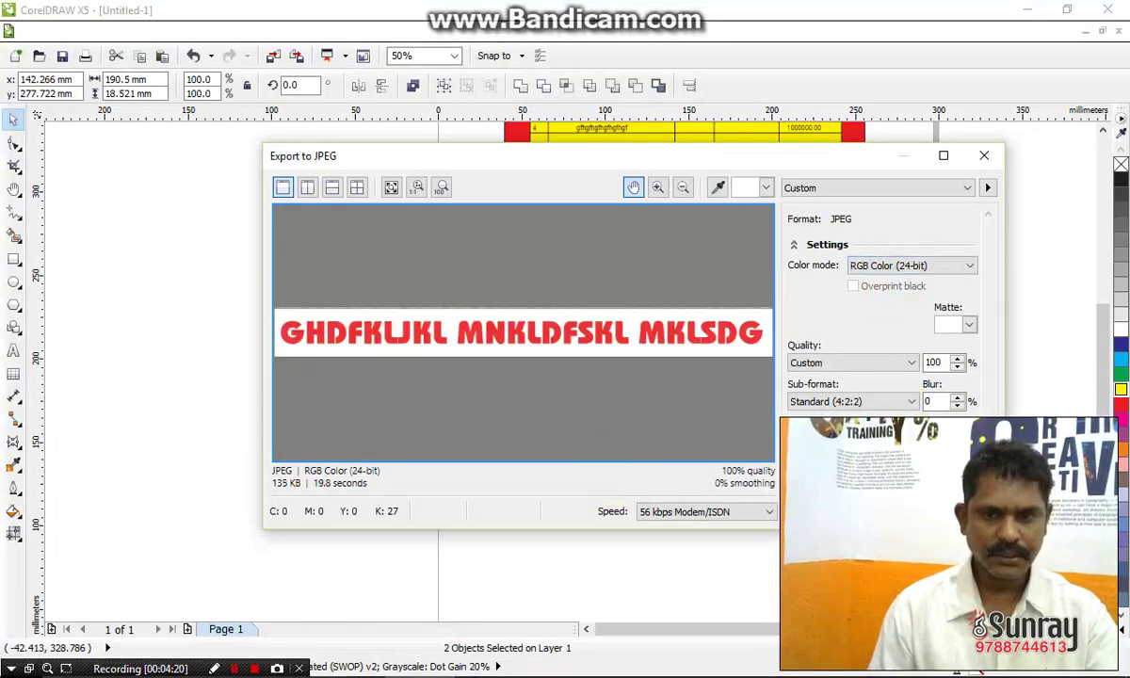
{"action": "key", "text": "Return"}
{"action": "key", "text": "alt+Tab"}
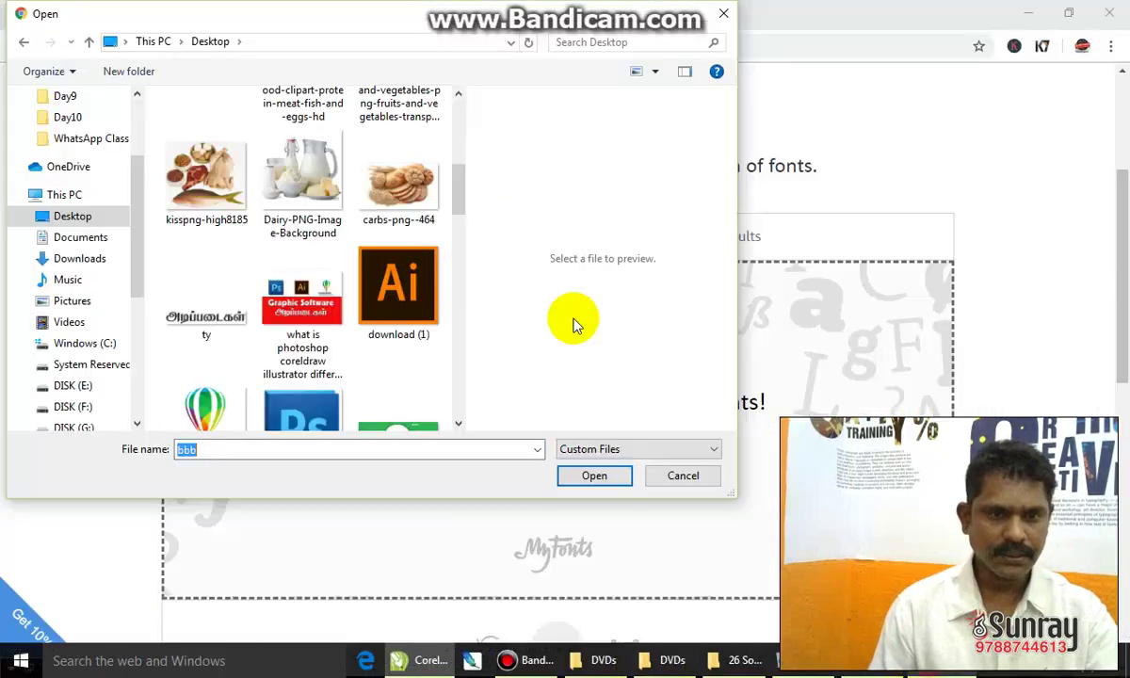
Enlarge the file list in the Open dialog and refresh the Desktop listing to find the newly exported image
{"action": "left_click", "coordinate": [211, 288]}
{"action": "scroll", "coordinate": [295, 353], "scroll_direction": "up", "scroll_amount": 5}
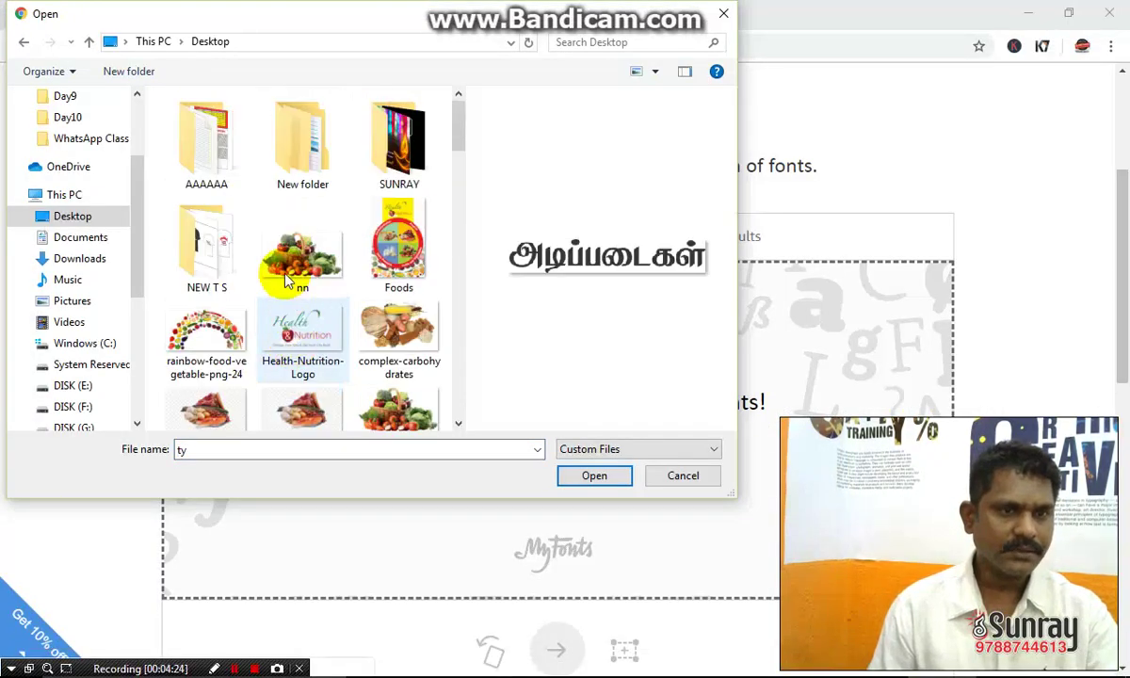
{"action": "left_click", "coordinate": [362, 168]}
{"action": "right_click", "coordinate": [355, 190]}
{"action": "left_click", "coordinate": [339, 155]}
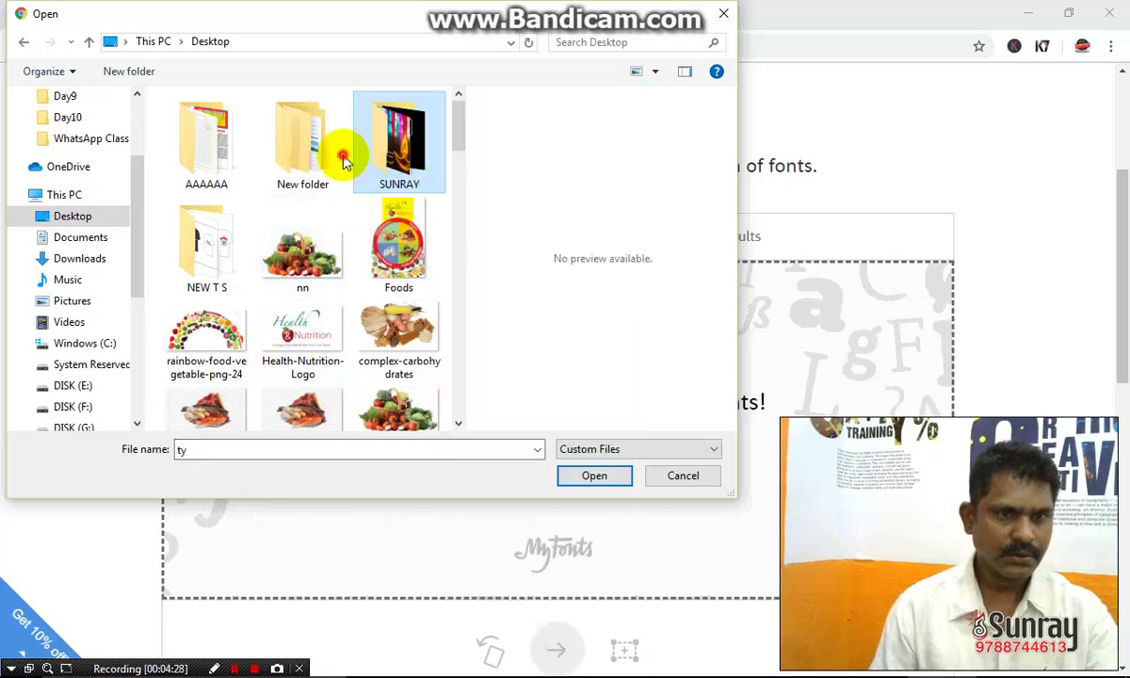
{"action": "left_click", "coordinate": [348, 153]}
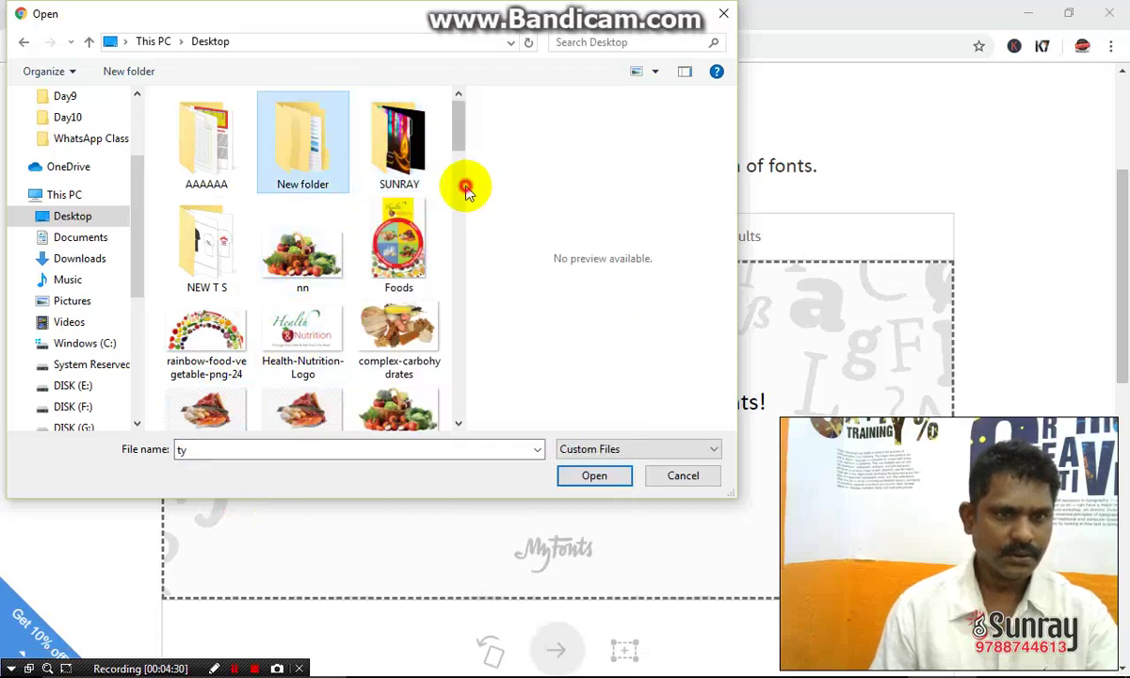
{"action": "scroll", "coordinate": [463, 193], "scroll_direction": "down", "scroll_amount": 5}
{"action": "left_click_drag", "start_coordinate": [466, 193], "coordinate": [680, 232]}
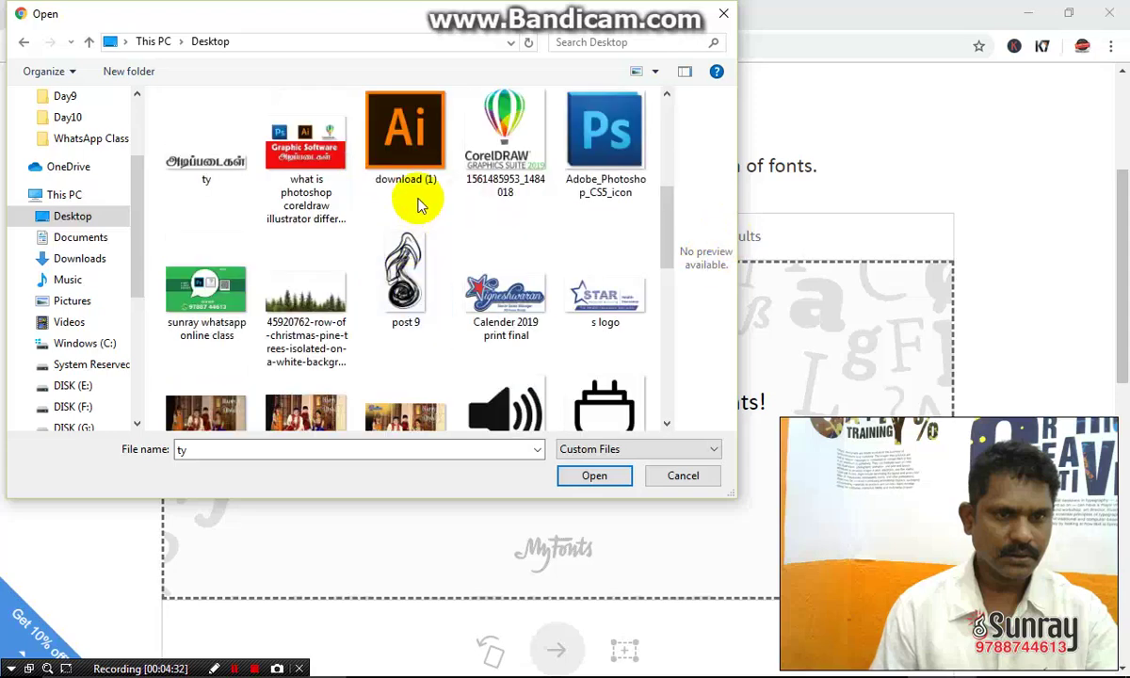
{"action": "right_click", "coordinate": [419, 202]}
{"action": "left_click", "coordinate": [485, 268]}
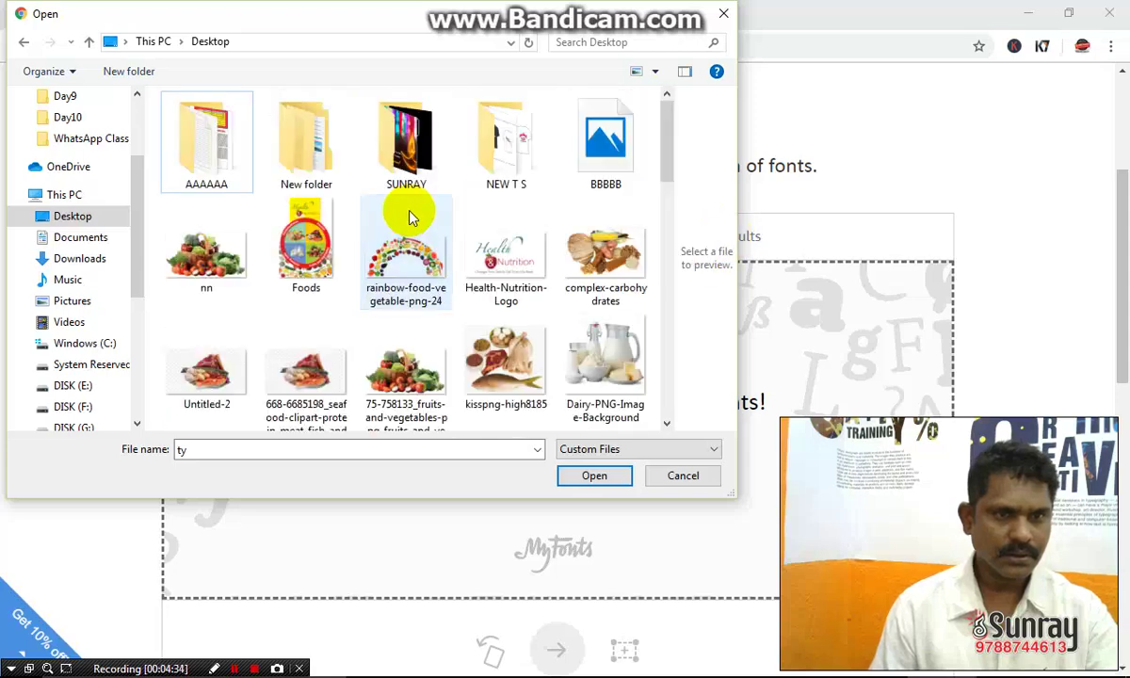
Upload the BBBBB image to WhatTheFont and identify the font of the cropped word GHDFKLJKL
{"action": "left_click", "coordinate": [411, 216]}
{"action": "left_click", "coordinate": [605, 142]}
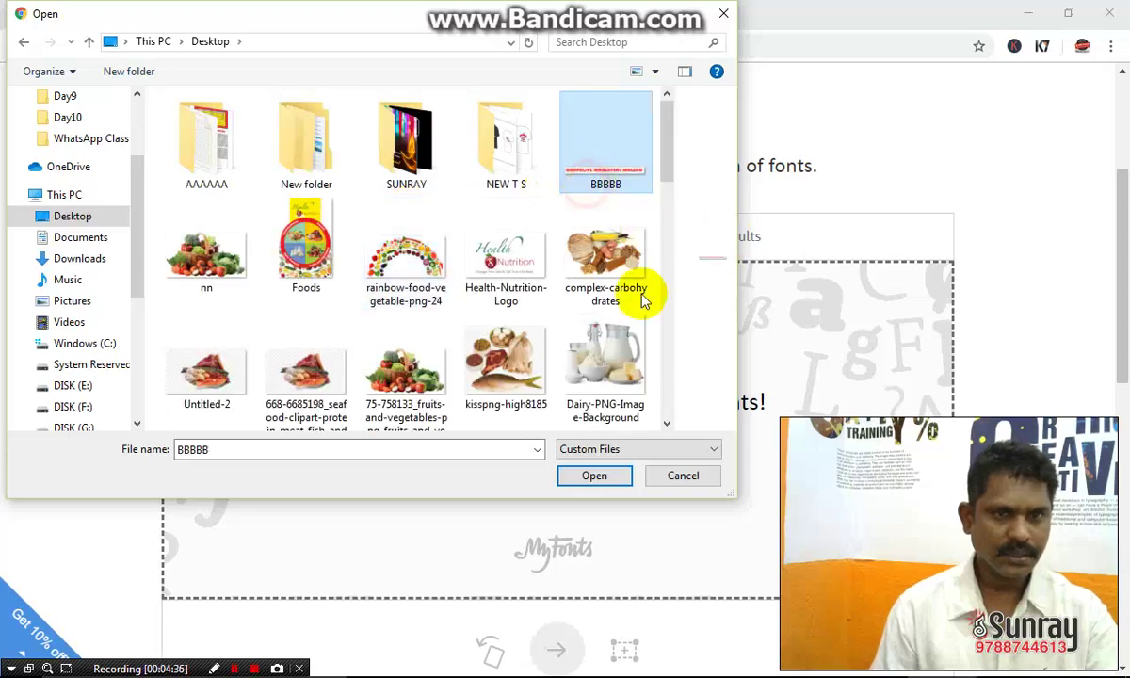
{"action": "left_click", "coordinate": [590, 475]}
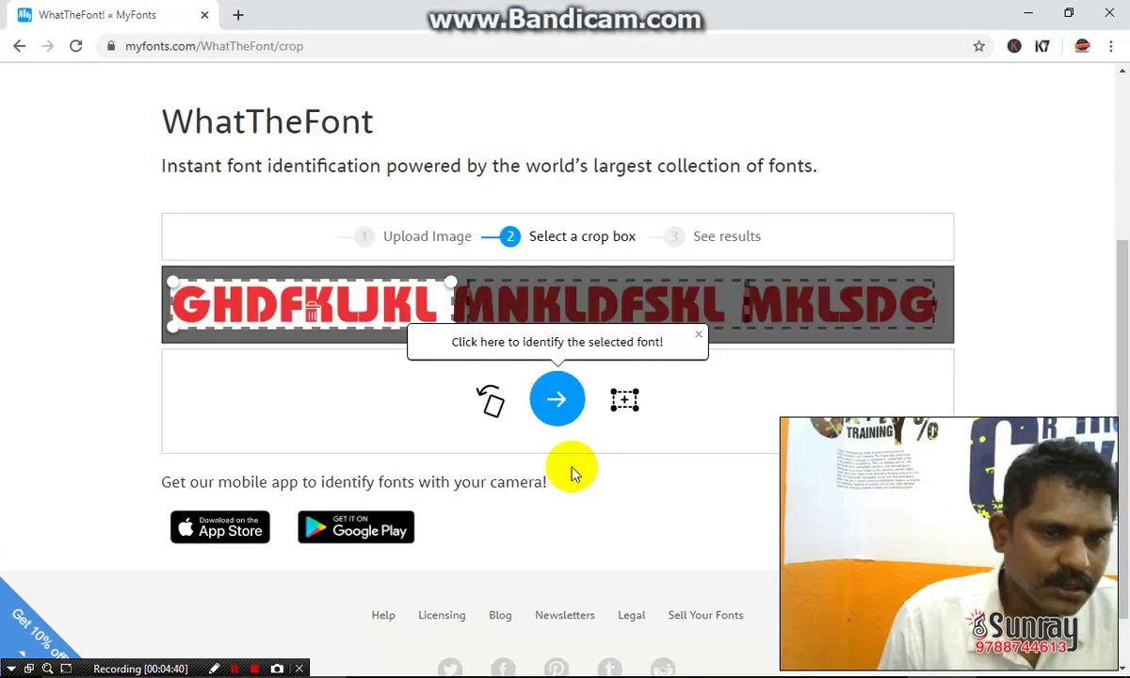
{"action": "left_click", "coordinate": [555, 402]}
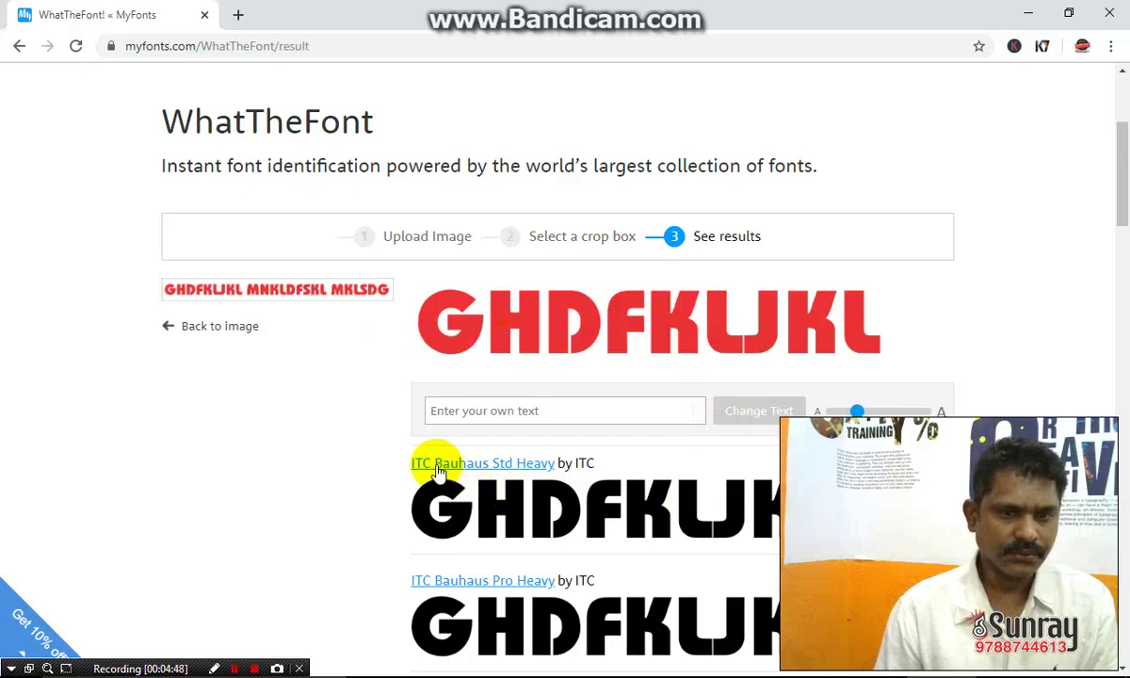
Copy the font name ITC Bauhaus Std Heavy from the first WhatTheFont match
{"action": "scroll", "coordinate": [517, 555], "scroll_direction": "down", "scroll_amount": 1}
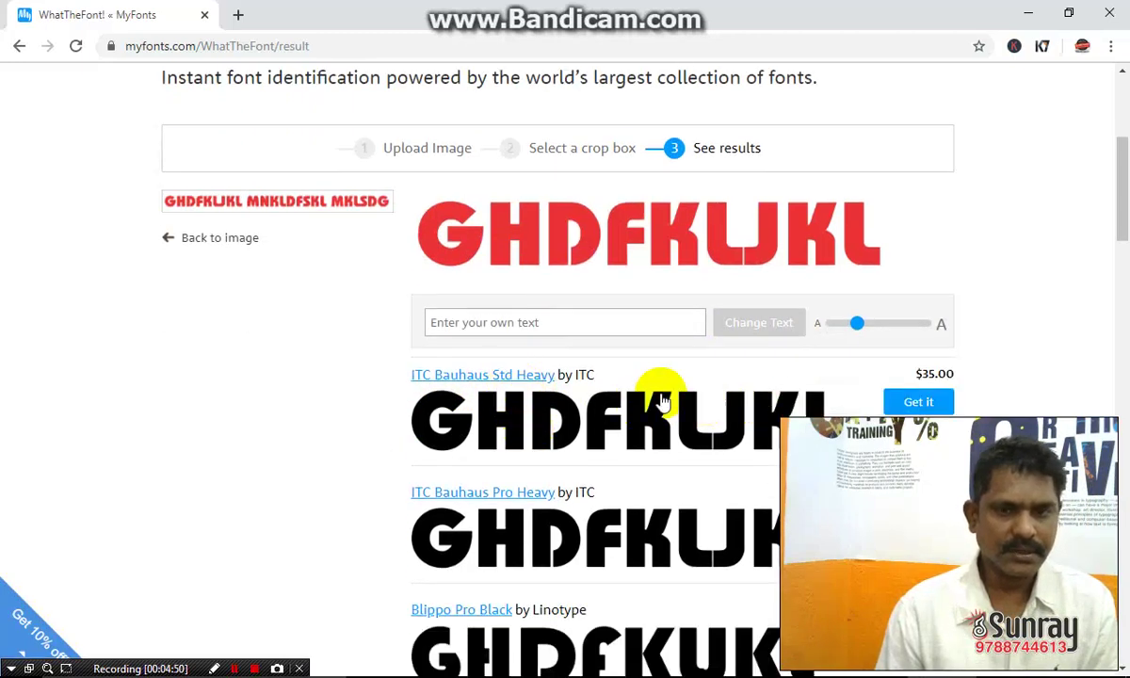
{"action": "mouse_move", "coordinate": [408, 372]}
{"action": "left_mouse_down"}
{"action": "mouse_move", "coordinate": [523, 378]}
{"action": "mouse_move", "coordinate": [407, 382]}
{"action": "mouse_move", "coordinate": [391, 416]}
{"action": "left_mouse_up"}
{"action": "left_click", "coordinate": [390, 415]}
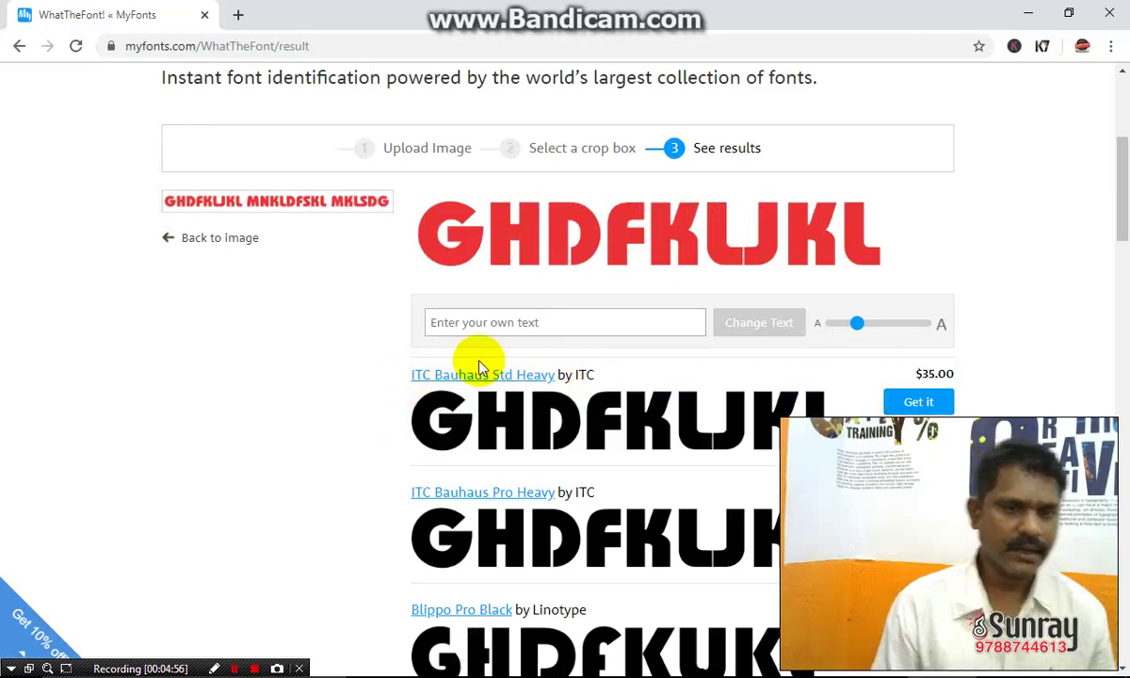
{"action": "left_click_drag", "start_coordinate": [400, 375], "coordinate": [544, 369]}
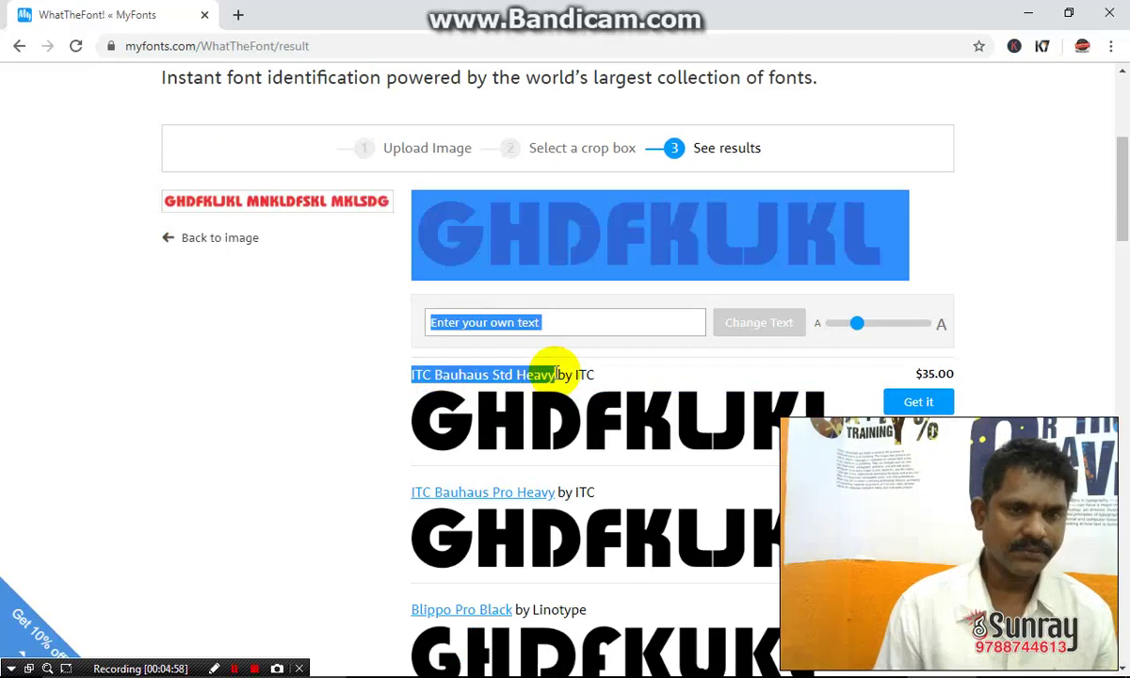
{"action": "right_click", "coordinate": [468, 382]}
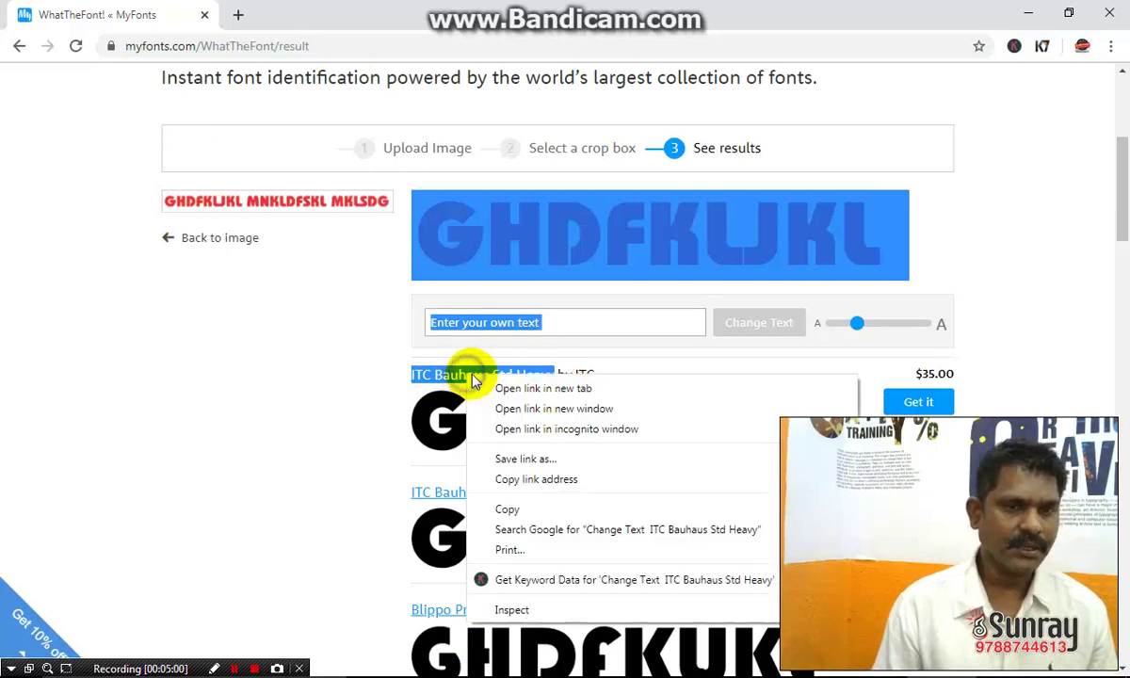
{"action": "left_click", "coordinate": [509, 509]}
{"action": "left_click", "coordinate": [345, 346]}
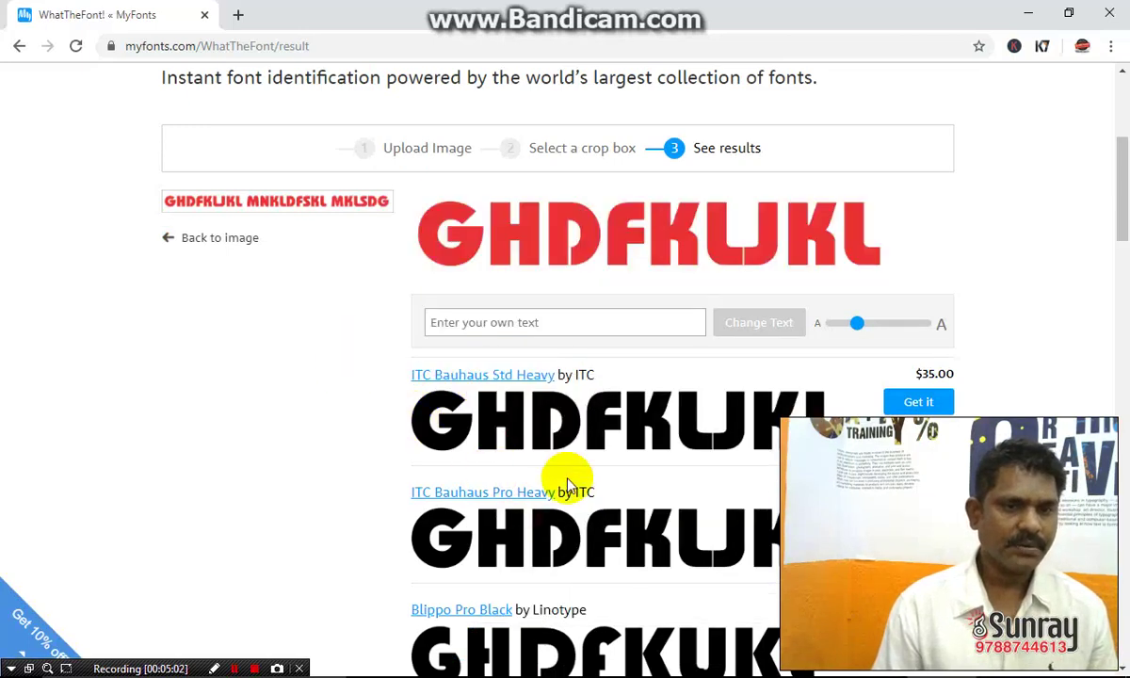
Examine the other matching fonts in the WhatTheFont results and return to the first match
{"action": "scroll", "coordinate": [565, 480], "scroll_direction": "down", "scroll_amount": 2}
{"action": "scroll", "coordinate": [563, 475], "scroll_direction": "up", "scroll_amount": 2}
{"action": "scroll", "coordinate": [561, 478], "scroll_direction": "down", "scroll_amount": 8}
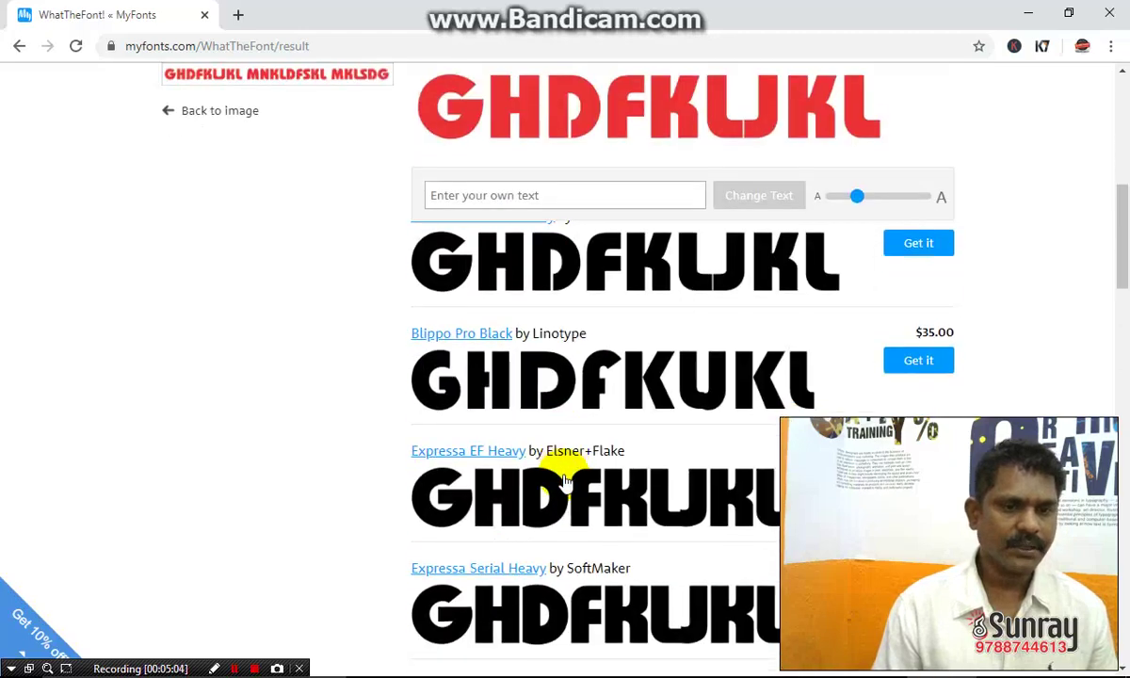
{"action": "scroll", "coordinate": [559, 483], "scroll_direction": "down", "scroll_amount": 5}
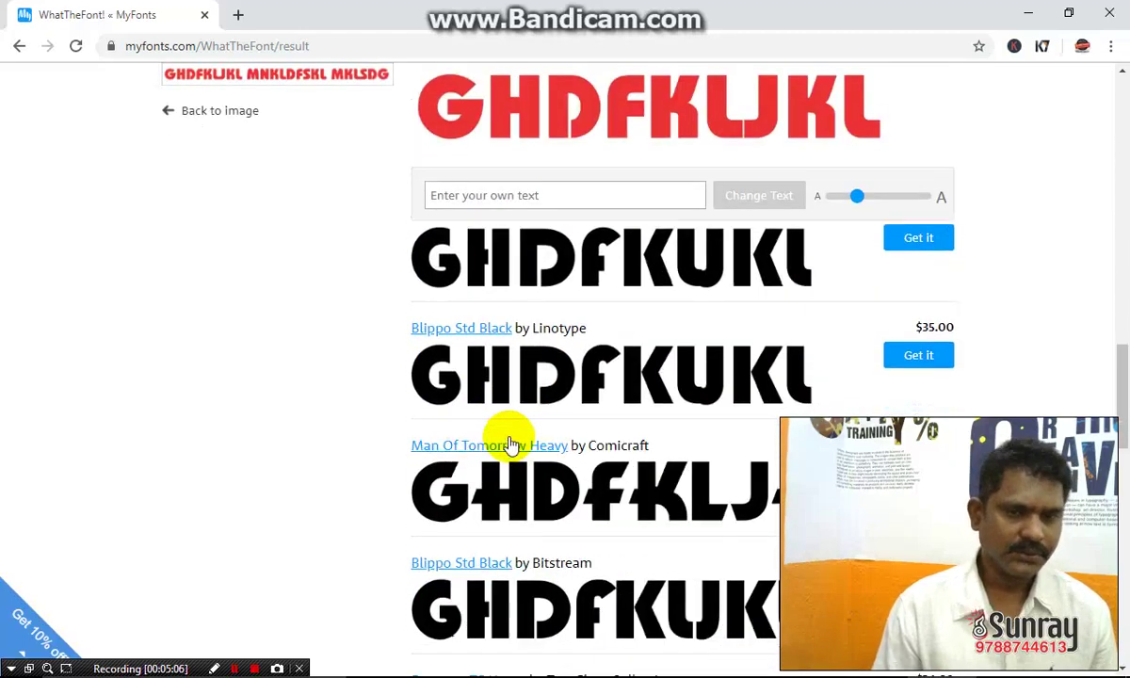
{"action": "scroll", "coordinate": [507, 439], "scroll_direction": "up", "scroll_amount": 9}
{"action": "scroll", "coordinate": [538, 416], "scroll_direction": "up", "scroll_amount": 5}
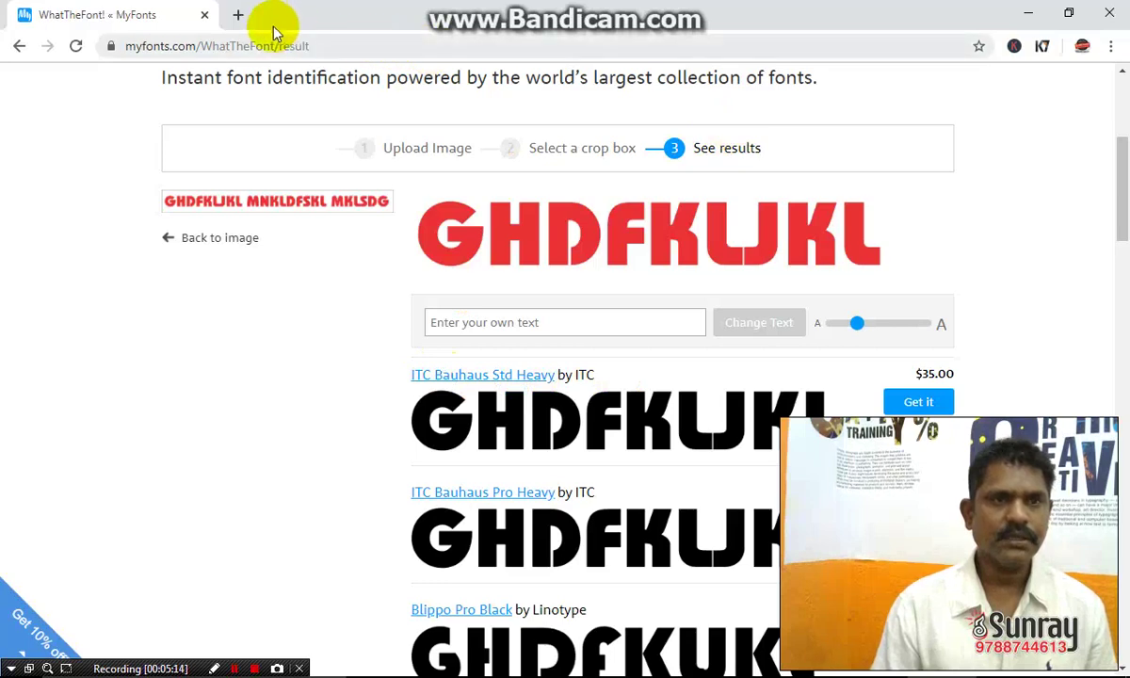
Paste the copied font name in a new browser tab, trim it to ITC Bauhaus Std Heavy and search Google for "itc bauhaus std heavy free"
{"action": "left_click", "coordinate": [242, 15]}
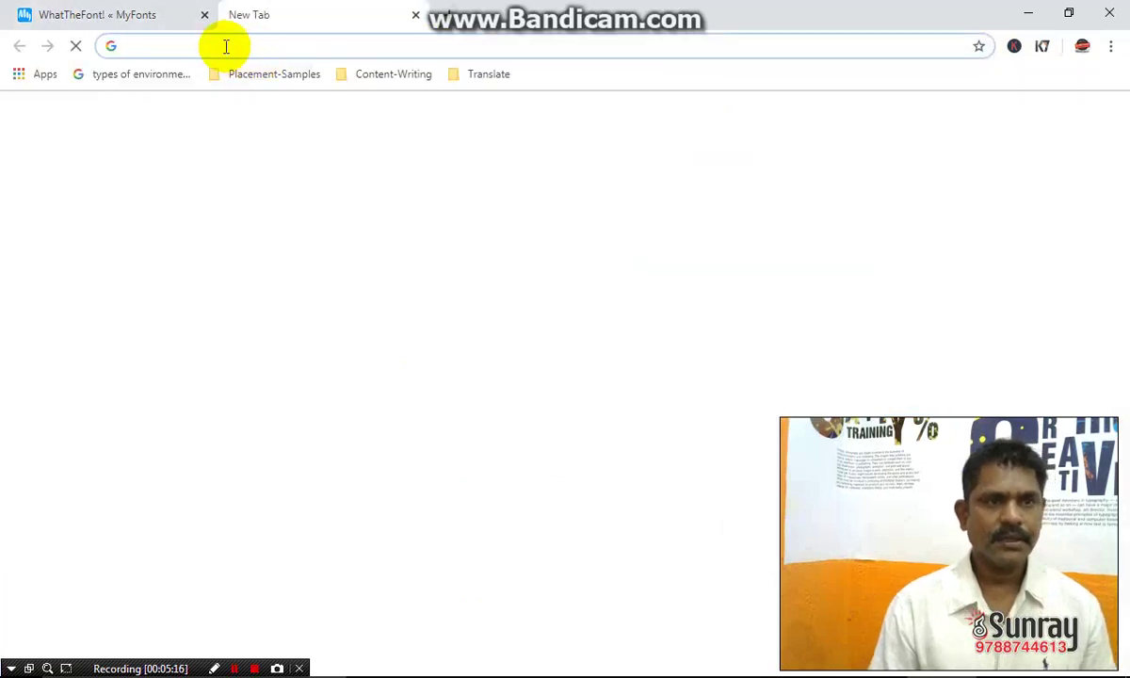
{"action": "right_click", "coordinate": [224, 46]}
{"action": "left_click", "coordinate": [260, 134]}
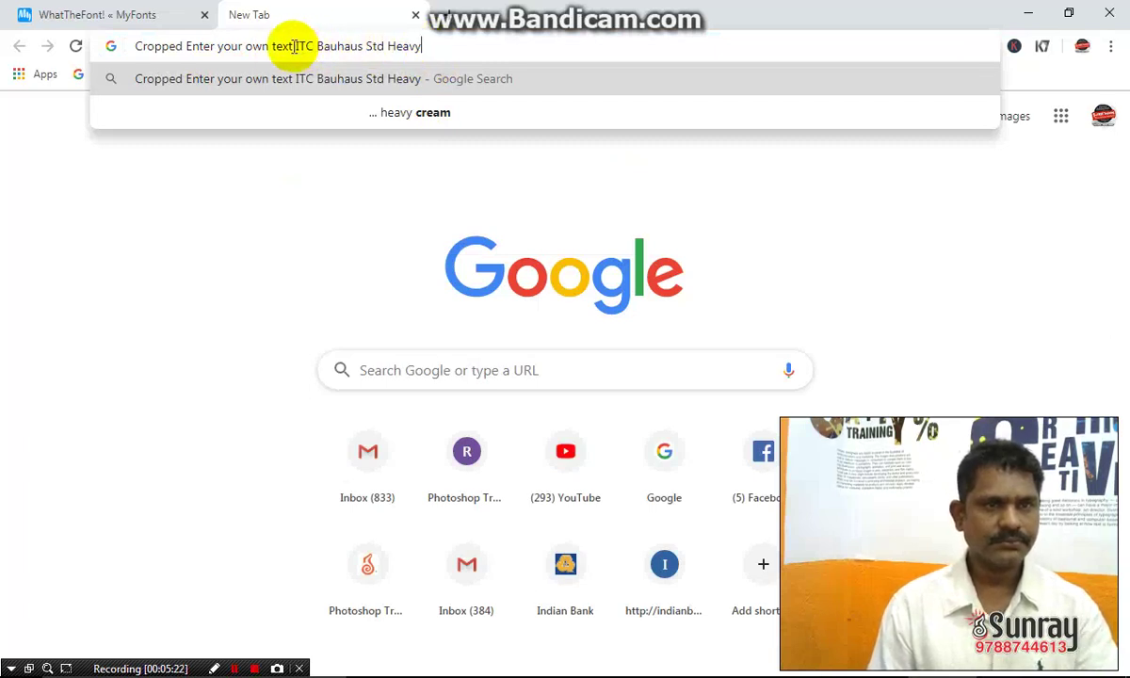
{"action": "left_click_drag", "start_coordinate": [294, 46], "coordinate": [51, 43]}
{"action": "key", "text": "BackSpace"}
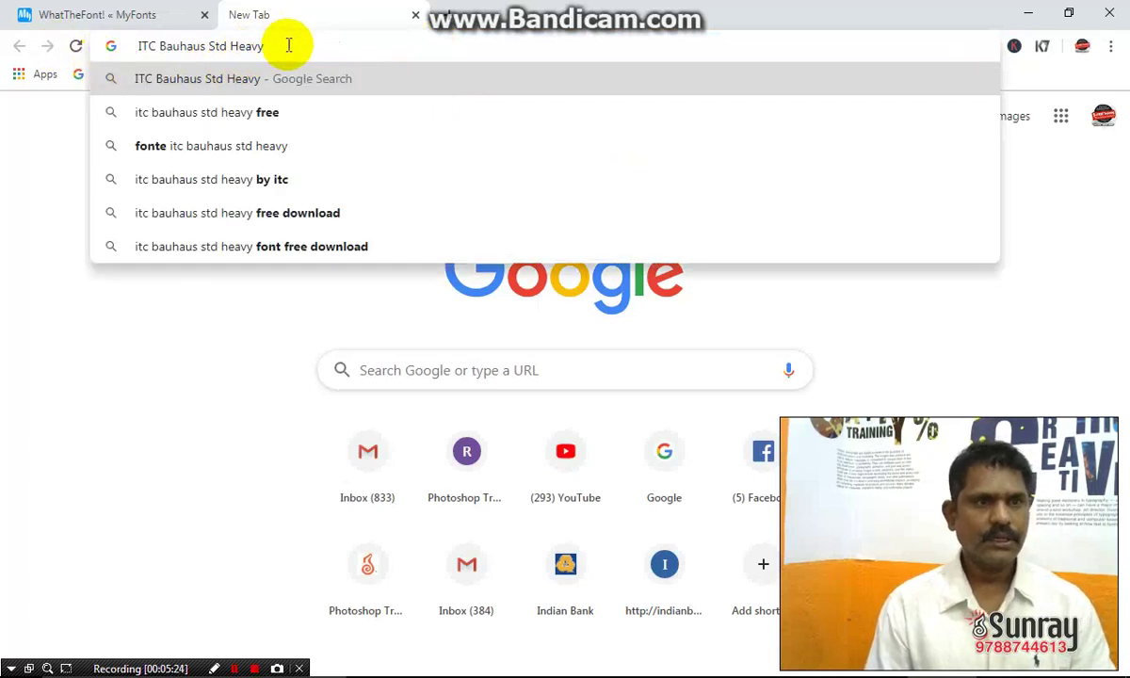
{"action": "left_click", "coordinate": [264, 113]}
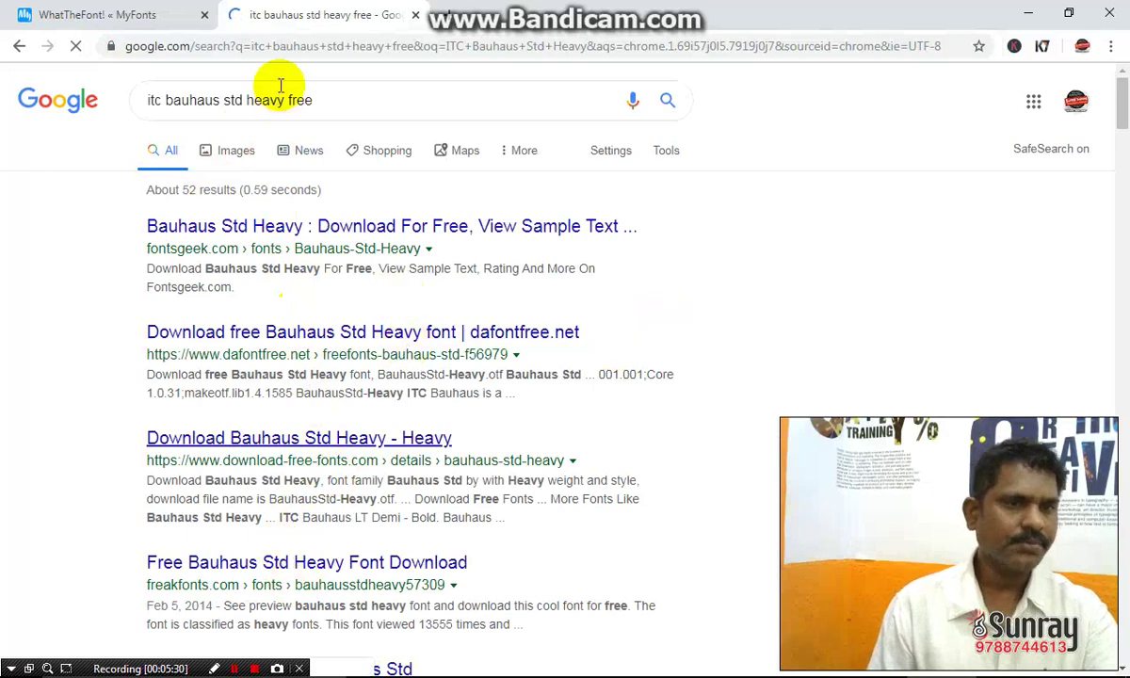
Switch to CorelDRAW and examine the red heading's letter shapes up close and the paragraph text below it
{"action": "mouse_move", "coordinate": [551, 665]}
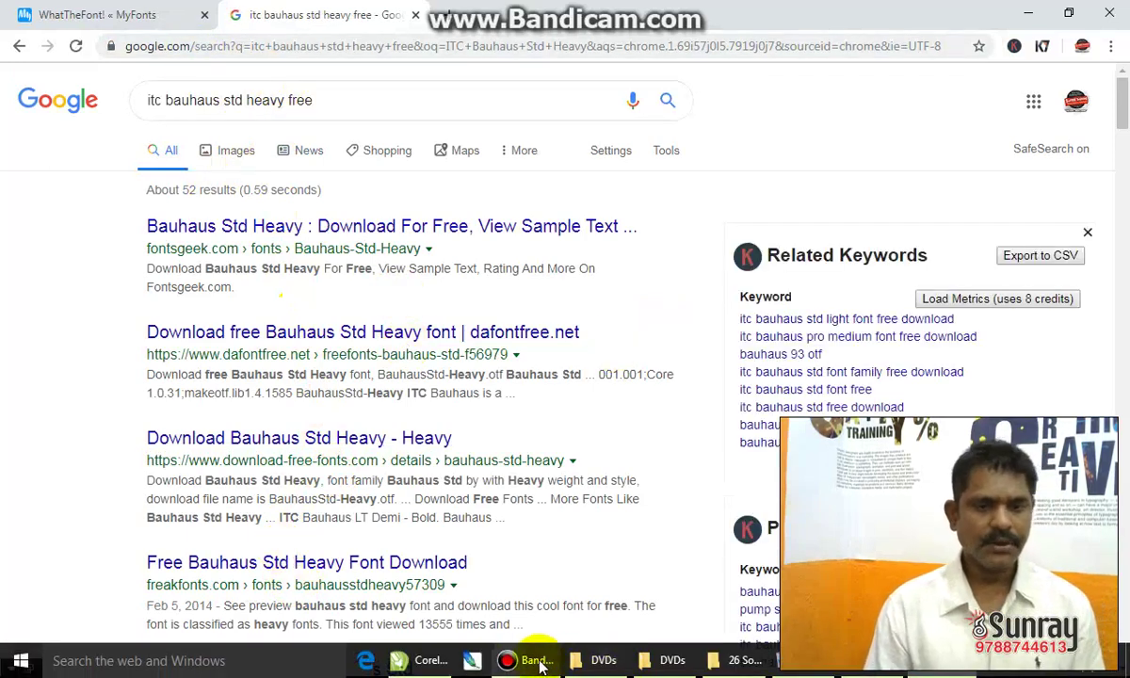
{"action": "left_click", "coordinate": [423, 660]}
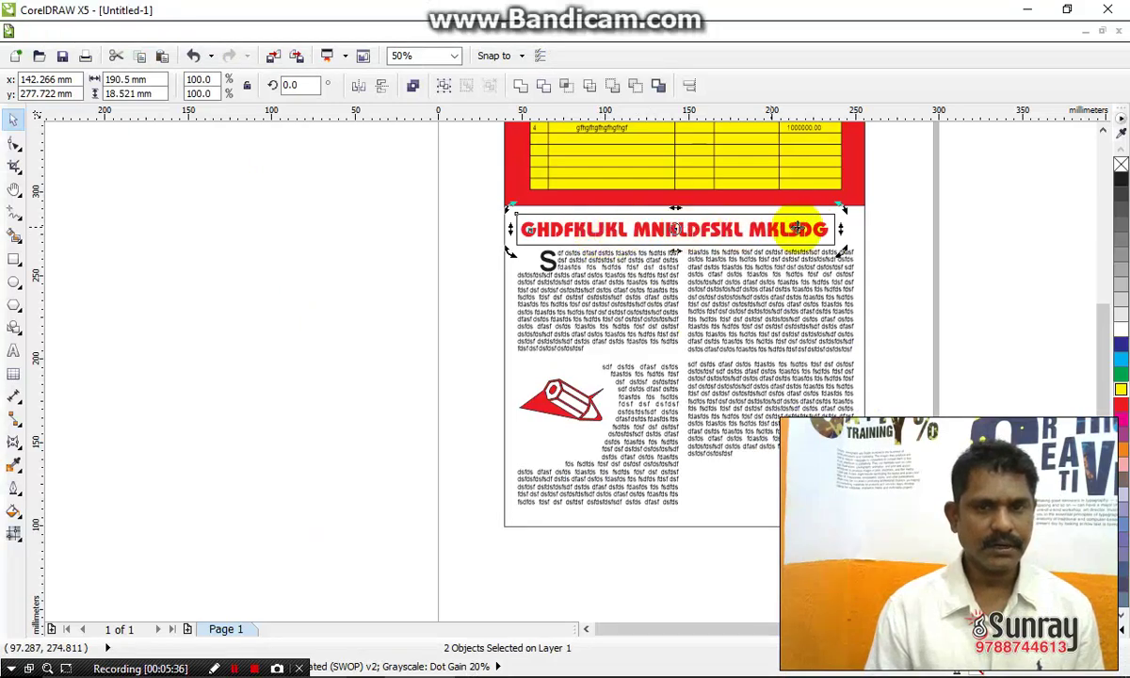
{"action": "scroll", "coordinate": [805, 231], "scroll_direction": "up", "scroll_amount": 1}
{"action": "scroll", "coordinate": [847, 237], "scroll_direction": "up", "scroll_amount": 2}
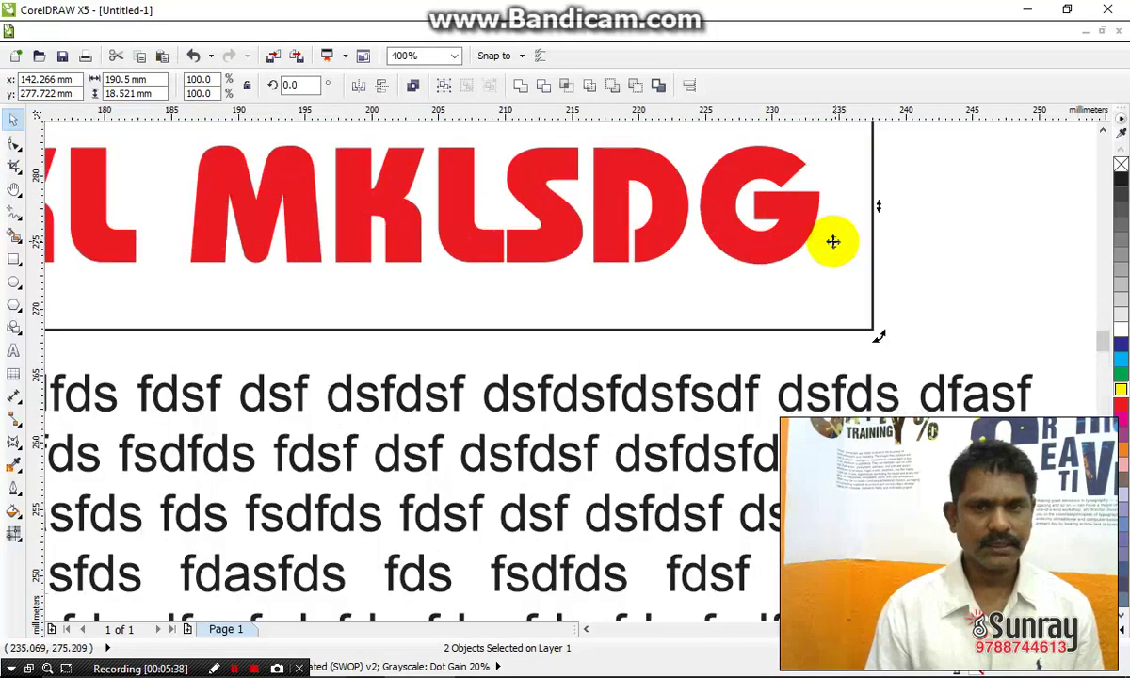
{"action": "scroll", "coordinate": [833, 239], "scroll_direction": "down", "scroll_amount": 1}
{"action": "scroll", "coordinate": [781, 234], "scroll_direction": "down", "scroll_amount": 2}
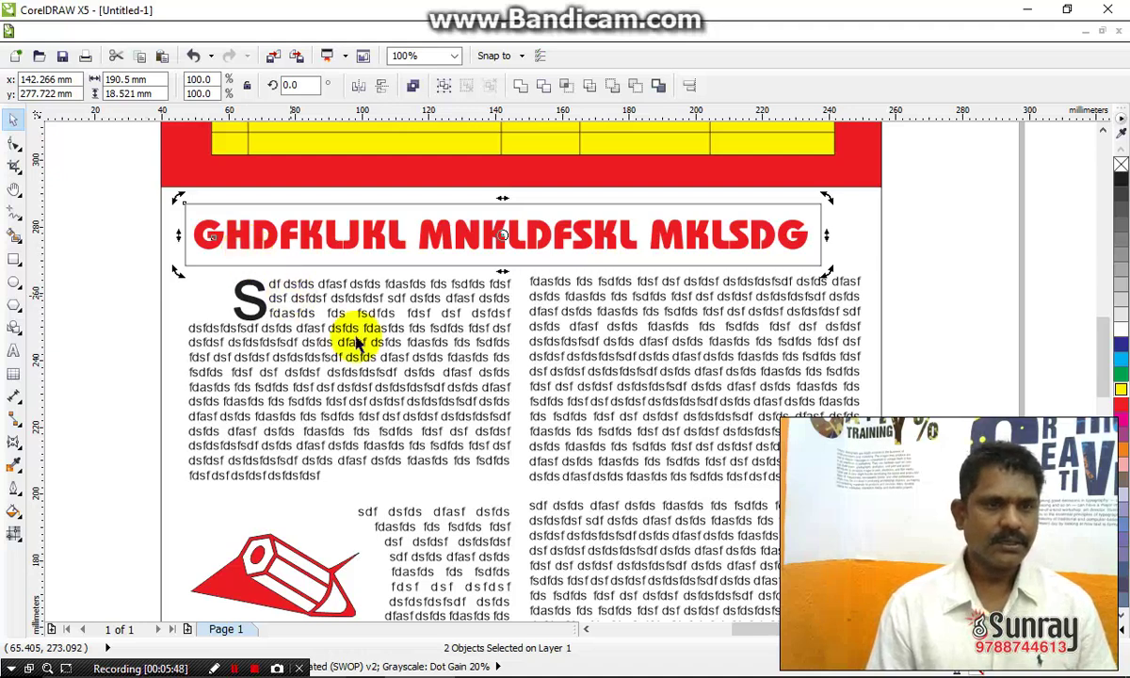
{"action": "scroll", "coordinate": [363, 341], "scroll_direction": "down", "scroll_amount": 1}
{"action": "left_click", "coordinate": [517, 377]}
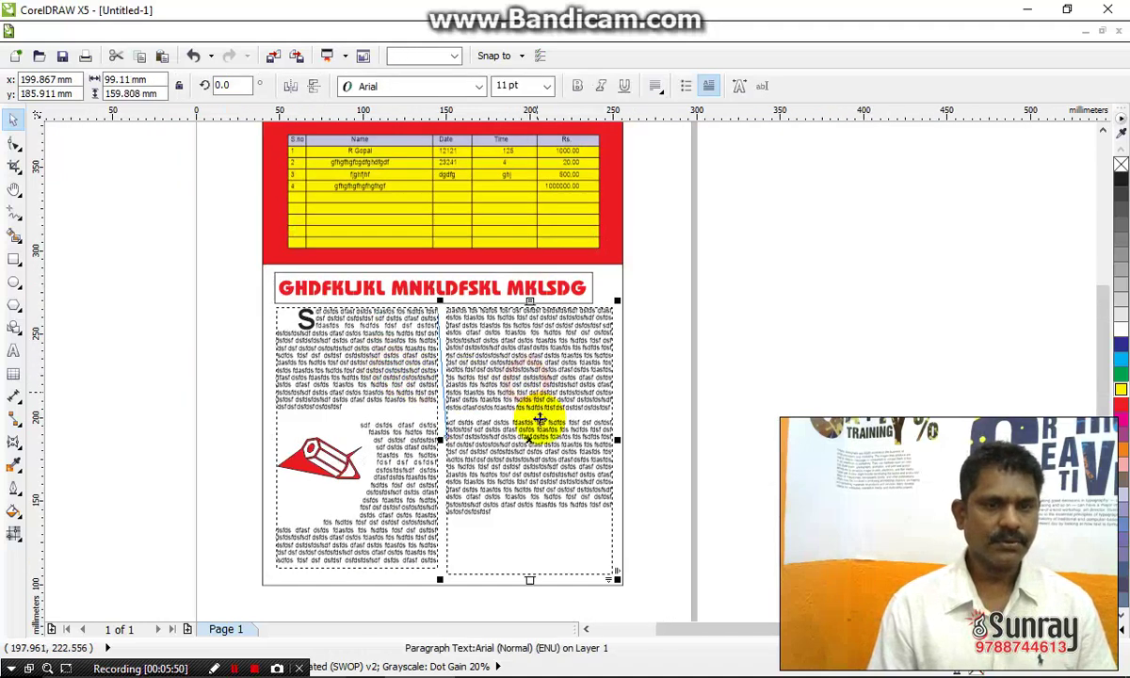
{"action": "left_click", "coordinate": [176, 443]}
Add the artistic text "cvnbbcvnbcvn" in the empty area left of the page and move it slightly up and left
{"action": "scroll", "coordinate": [681, 457], "scroll_direction": "down", "scroll_amount": 1}
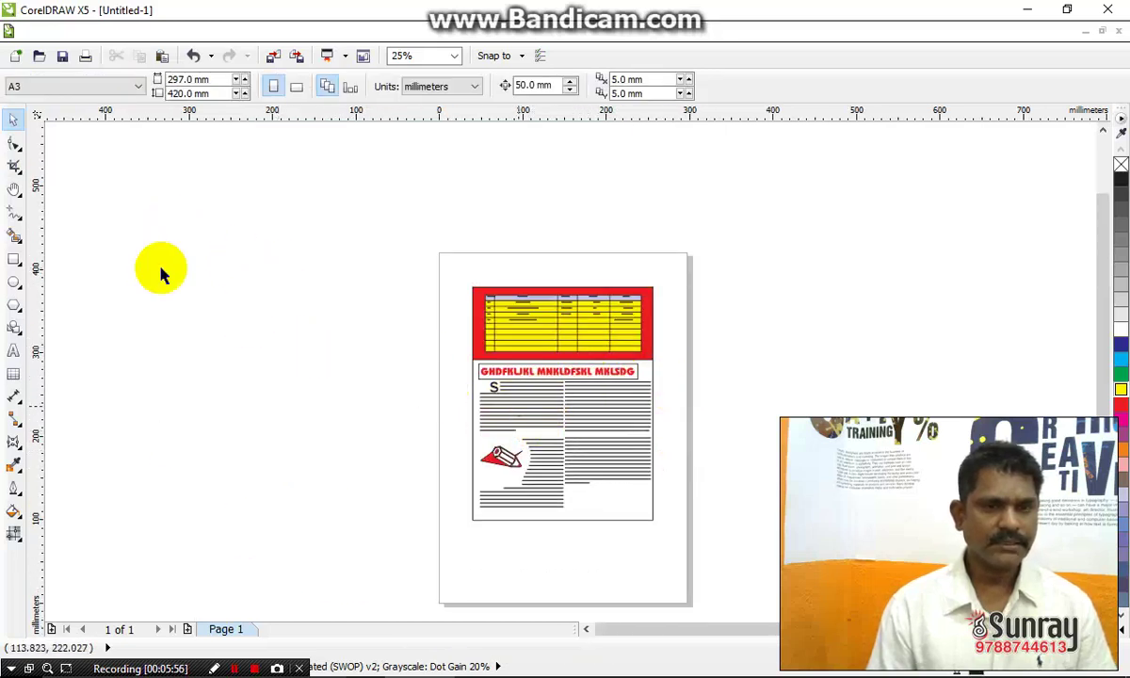
{"action": "left_click", "coordinate": [13, 350]}
{"action": "left_click", "coordinate": [297, 381]}
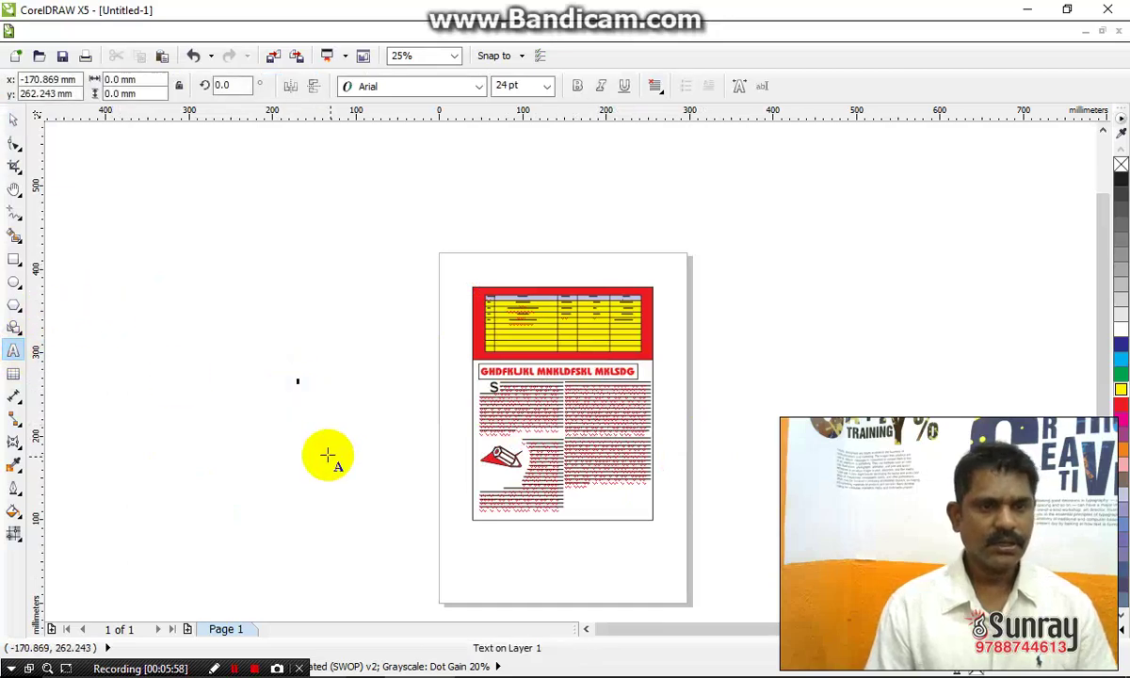
{"action": "type", "text": "cvnbfbmbcvn"}
{"action": "left_click", "coordinate": [15, 120]}
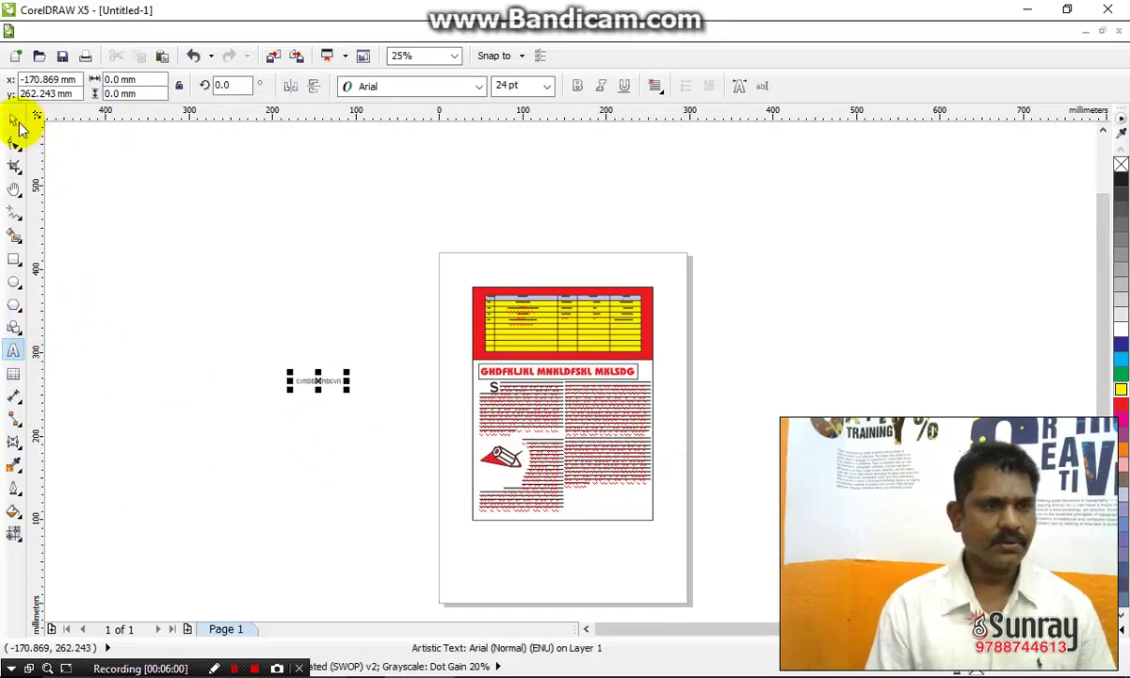
{"action": "scroll", "coordinate": [262, 397], "scroll_direction": "up", "scroll_amount": 1}
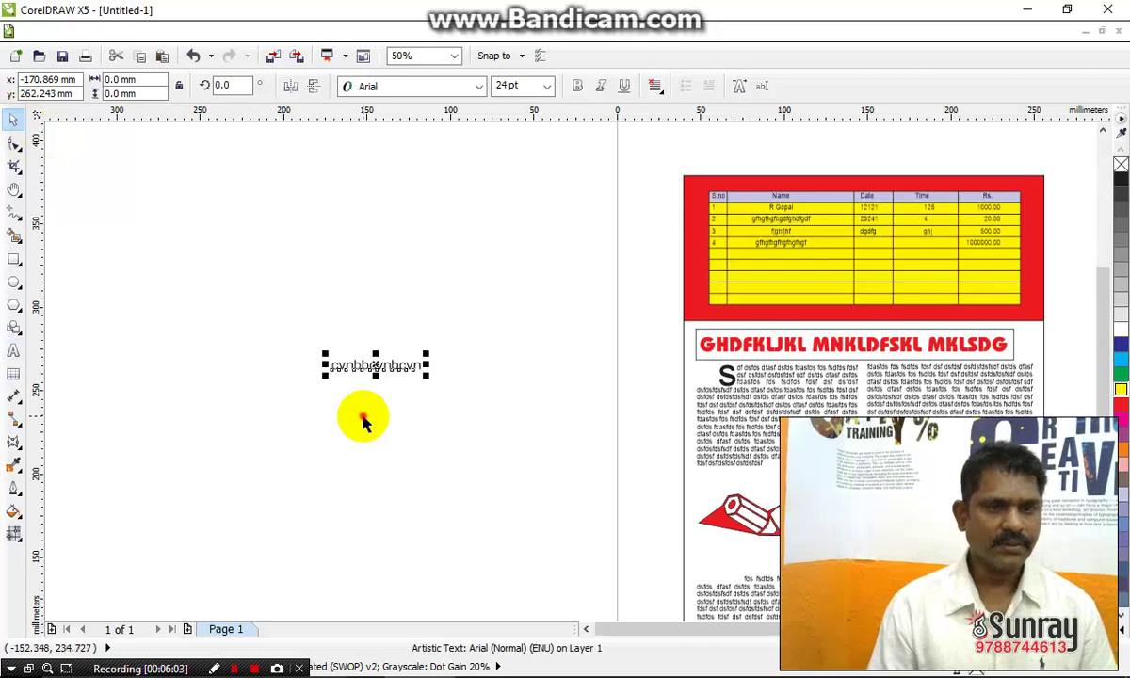
{"action": "left_click", "coordinate": [363, 417]}
{"action": "left_click_drag", "start_coordinate": [382, 371], "coordinate": [327, 304]}
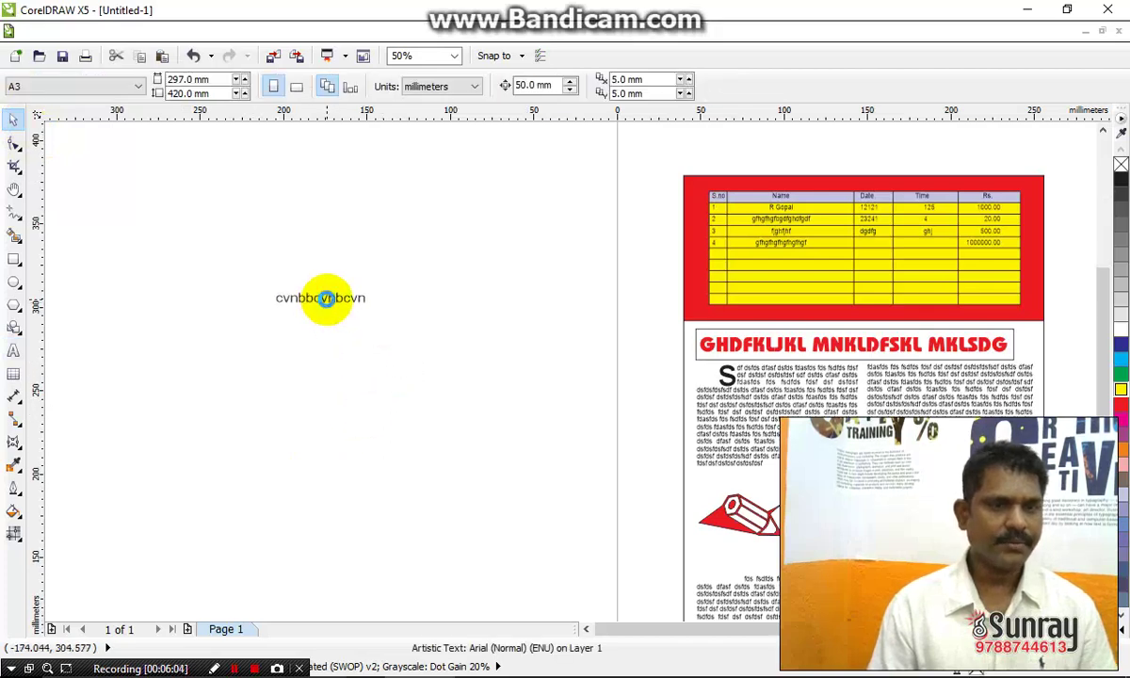
Select the red heading and the paragraph text in turn to compare their object types
{"action": "left_click", "coordinate": [758, 351]}
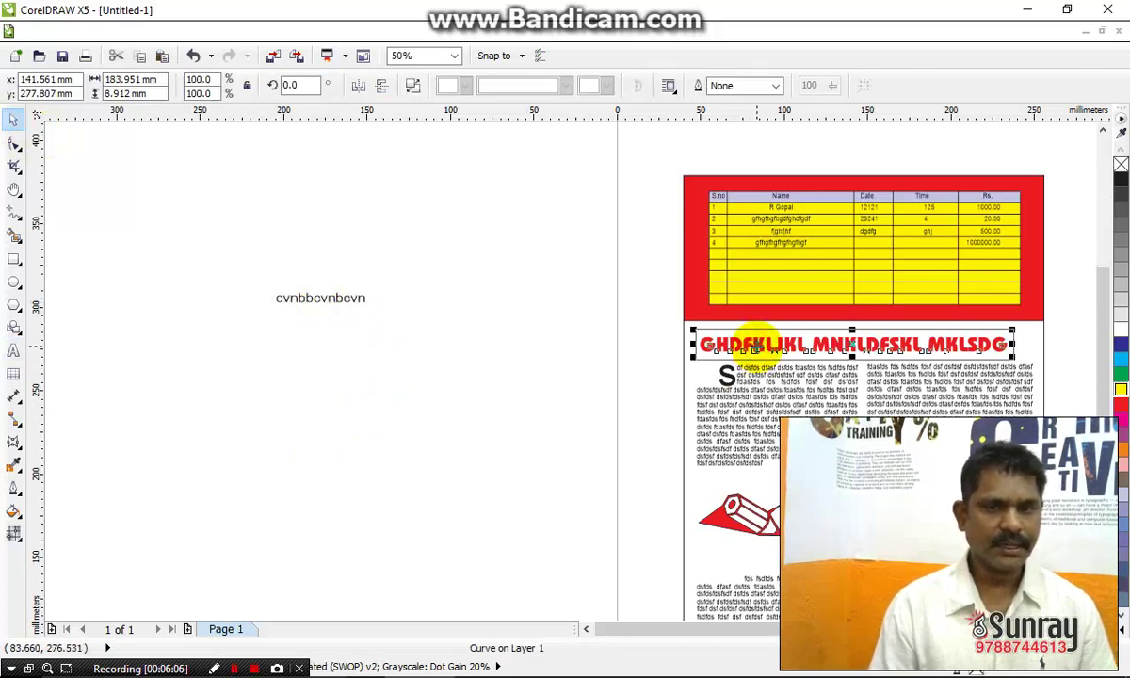
{"action": "left_click", "coordinate": [770, 392]}
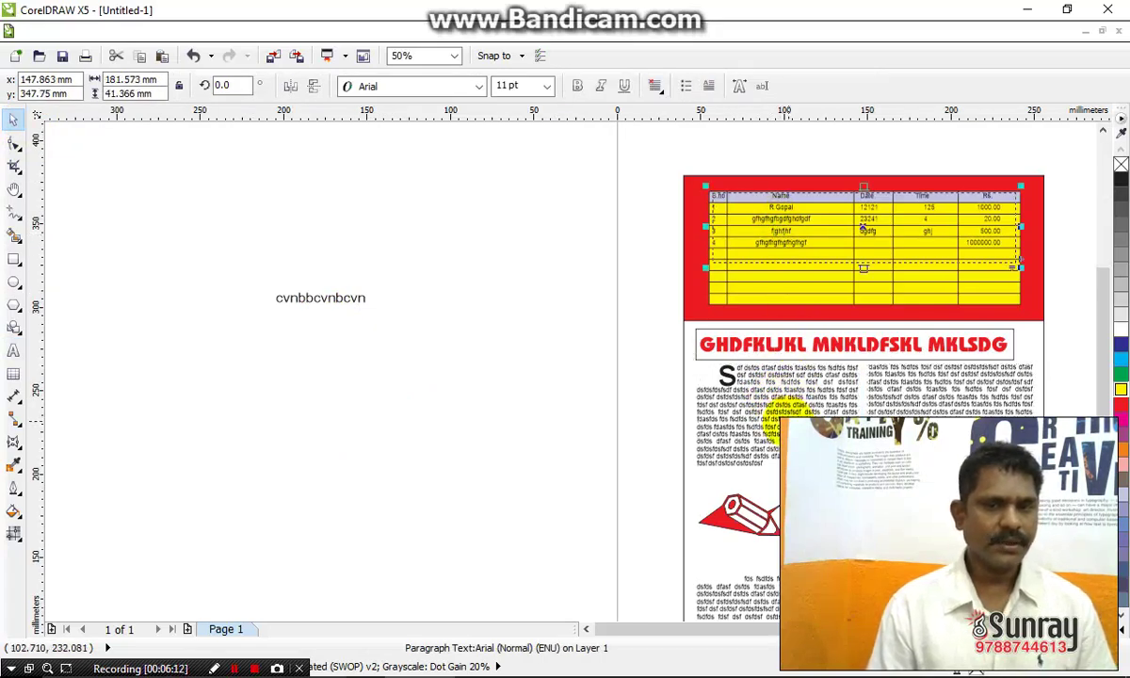
Reselect the two-column body paragraph and the red heading to inspect what kind of object each one is
{"action": "left_click", "coordinate": [603, 388]}
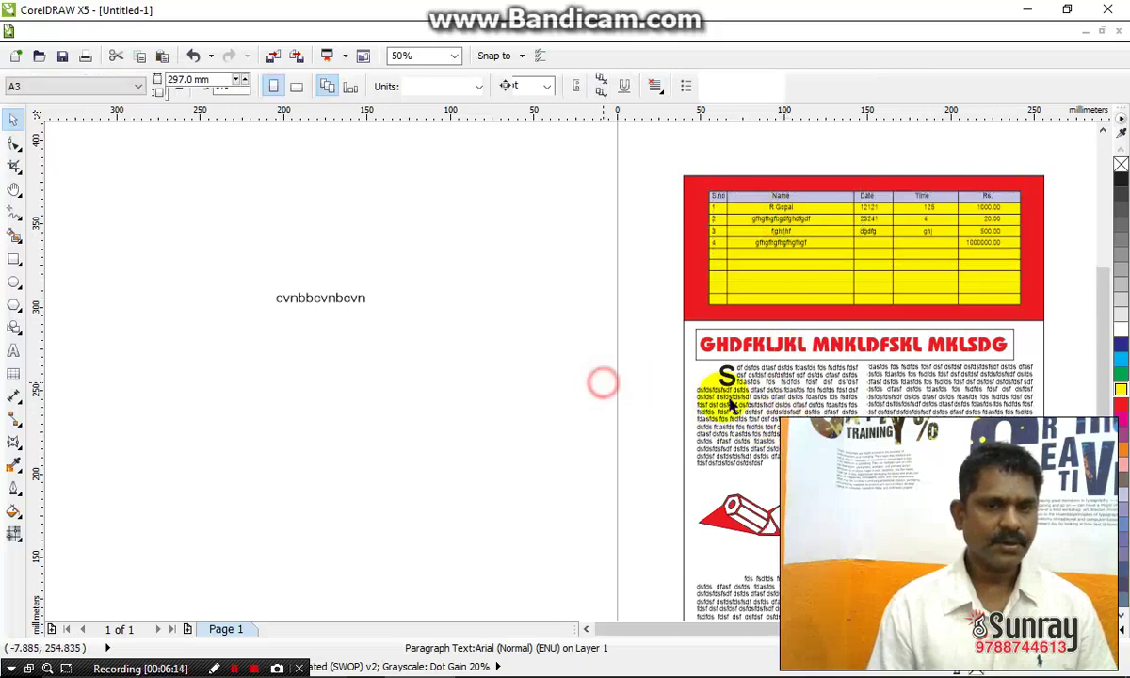
{"action": "left_click", "coordinate": [750, 377]}
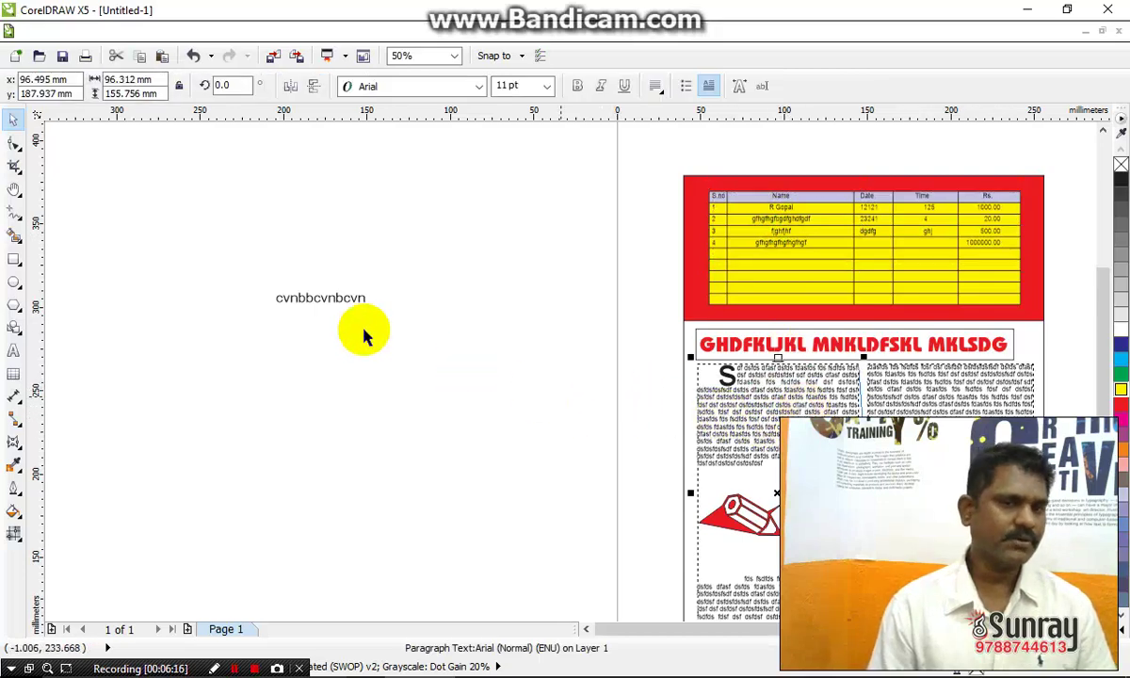
{"action": "left_click", "coordinate": [735, 349]}
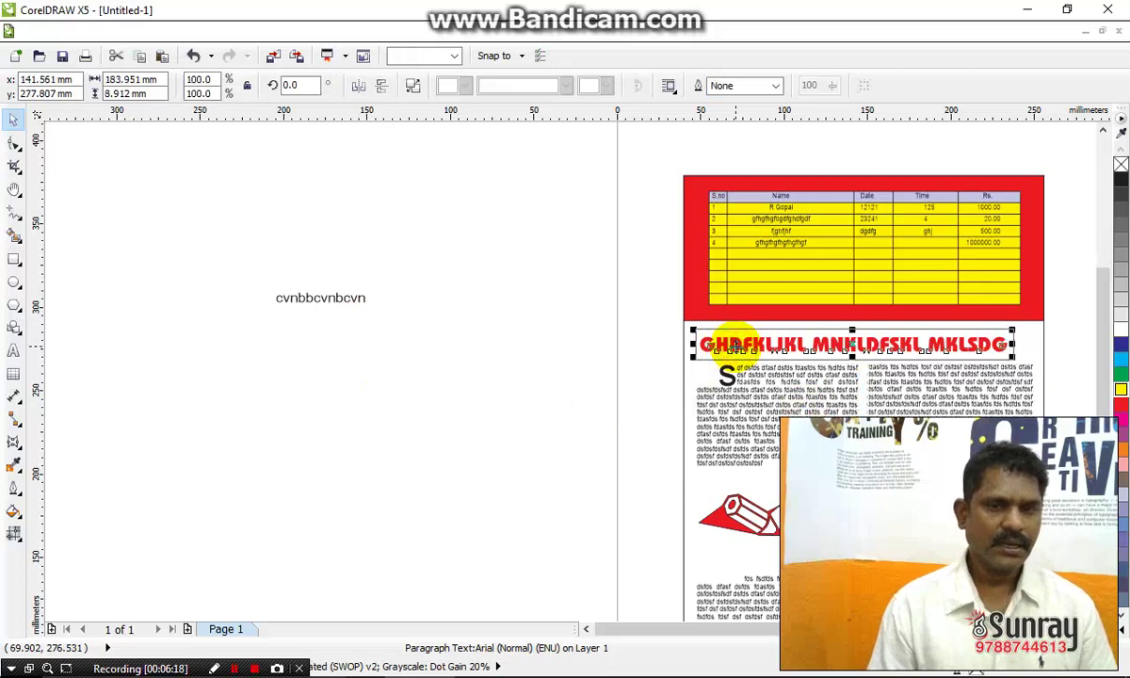
Enlarge the artistic text "cvnbbcvnbcvn" beside the page to about 45.5 pt
{"action": "left_click", "coordinate": [347, 300]}
{"action": "left_click_drag", "start_coordinate": [373, 289], "coordinate": [450, 251]}
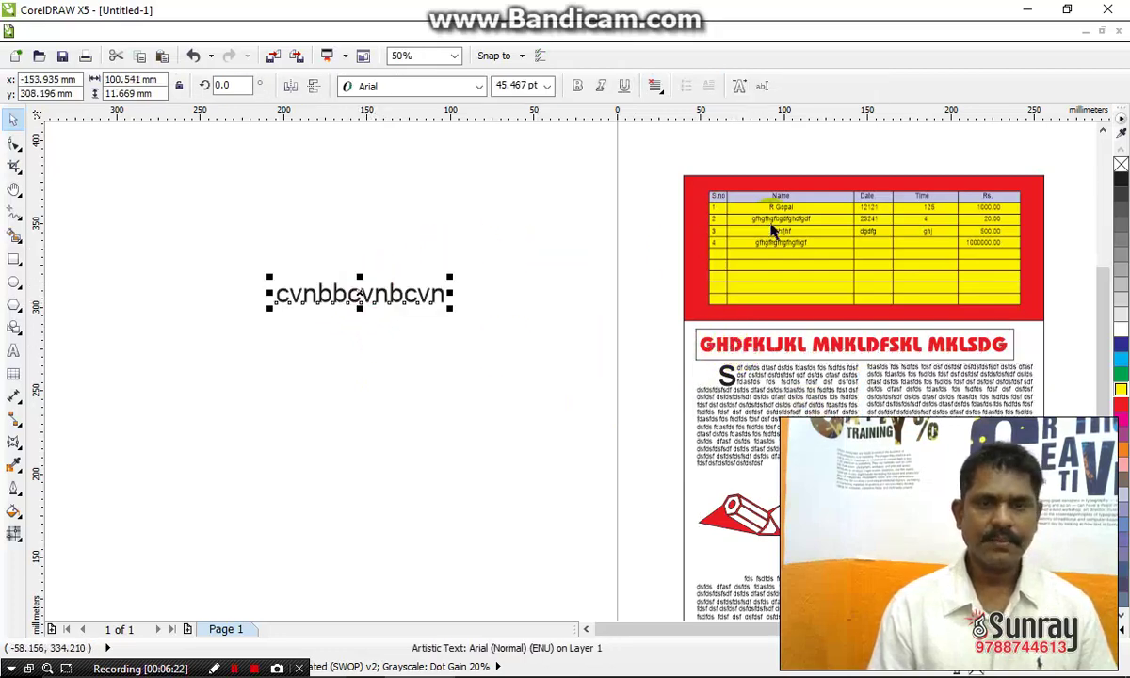
Open the table's paragraph text for editing, select rows 2 and 3, and shift their Name column tab stop slightly
{"action": "left_click", "coordinate": [772, 220]}
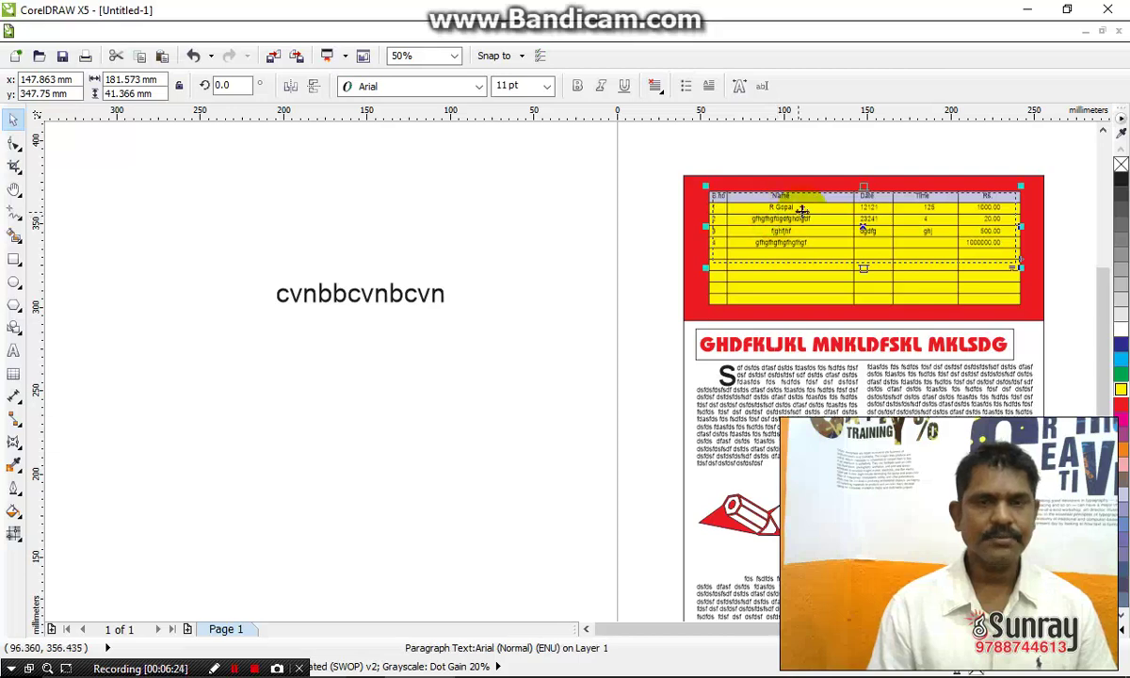
{"action": "double_click", "coordinate": [781, 220]}
{"action": "left_click_drag", "start_coordinate": [750, 220], "coordinate": [817, 232]}
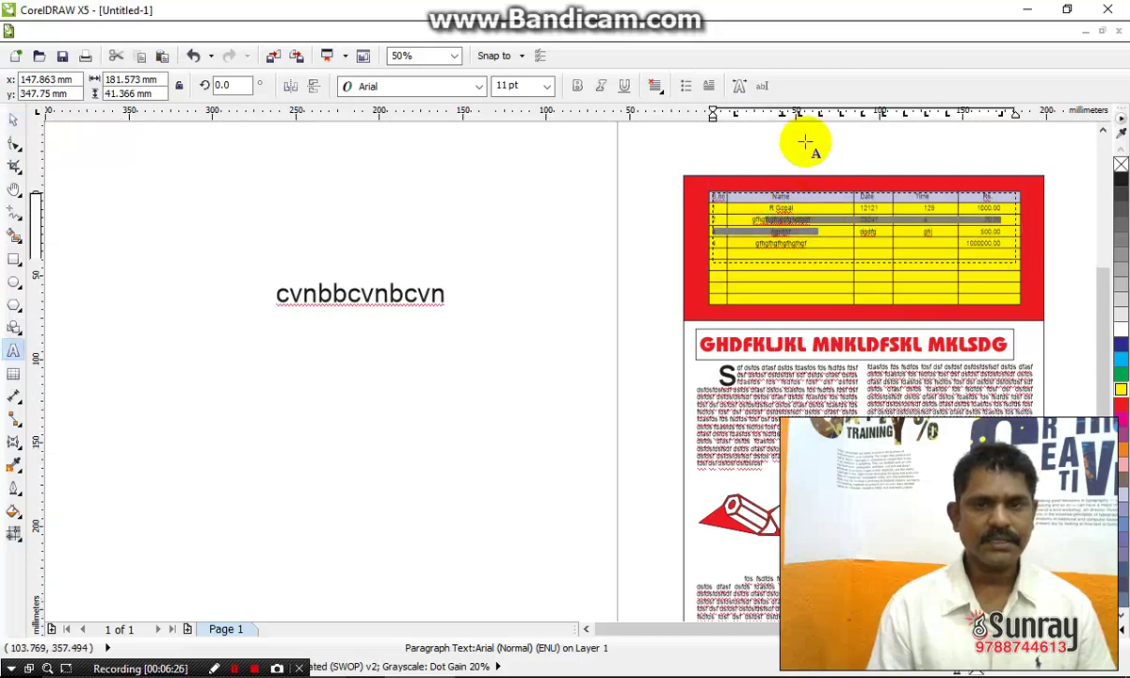
{"action": "left_click_drag", "start_coordinate": [783, 117], "coordinate": [778, 120]}
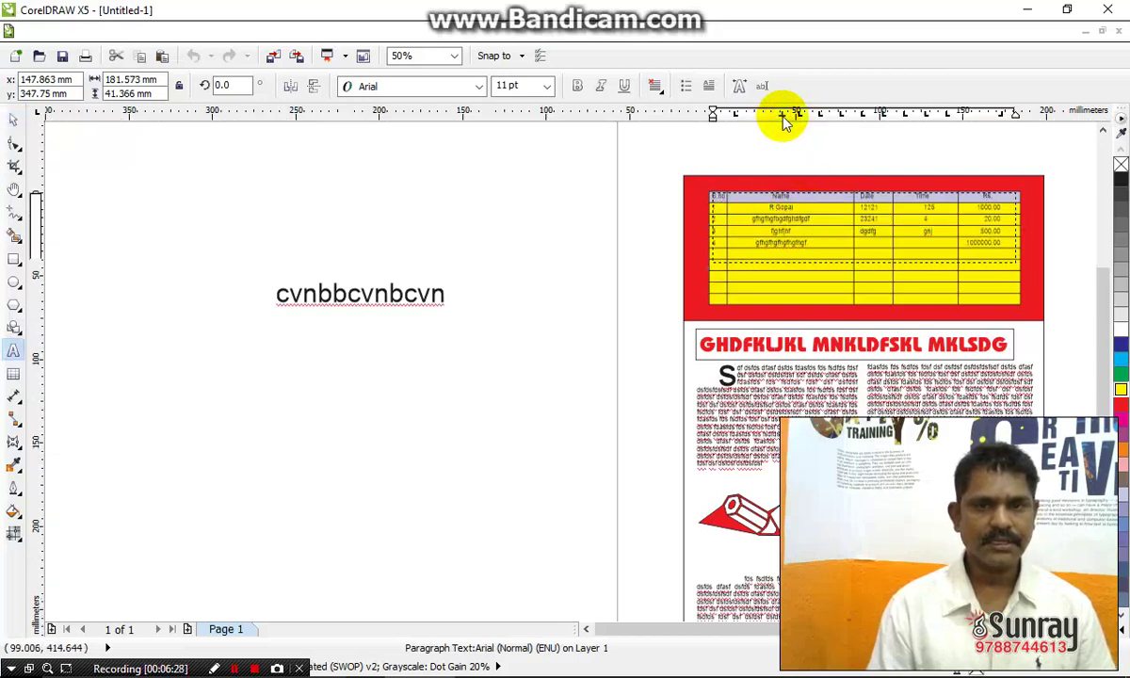
Try inserting an extra tab before 23241 in the Date column of row 2, and undo it
{"action": "left_click", "coordinate": [798, 229]}
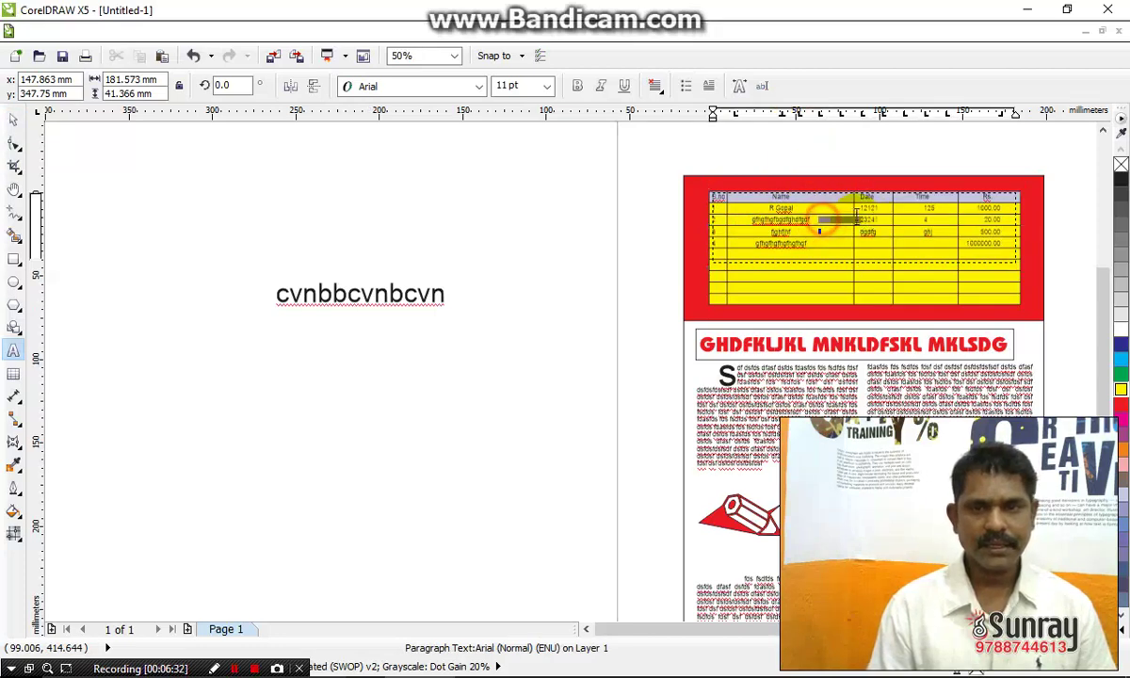
{"action": "scroll", "coordinate": [871, 224], "scroll_direction": "up", "scroll_amount": 2}
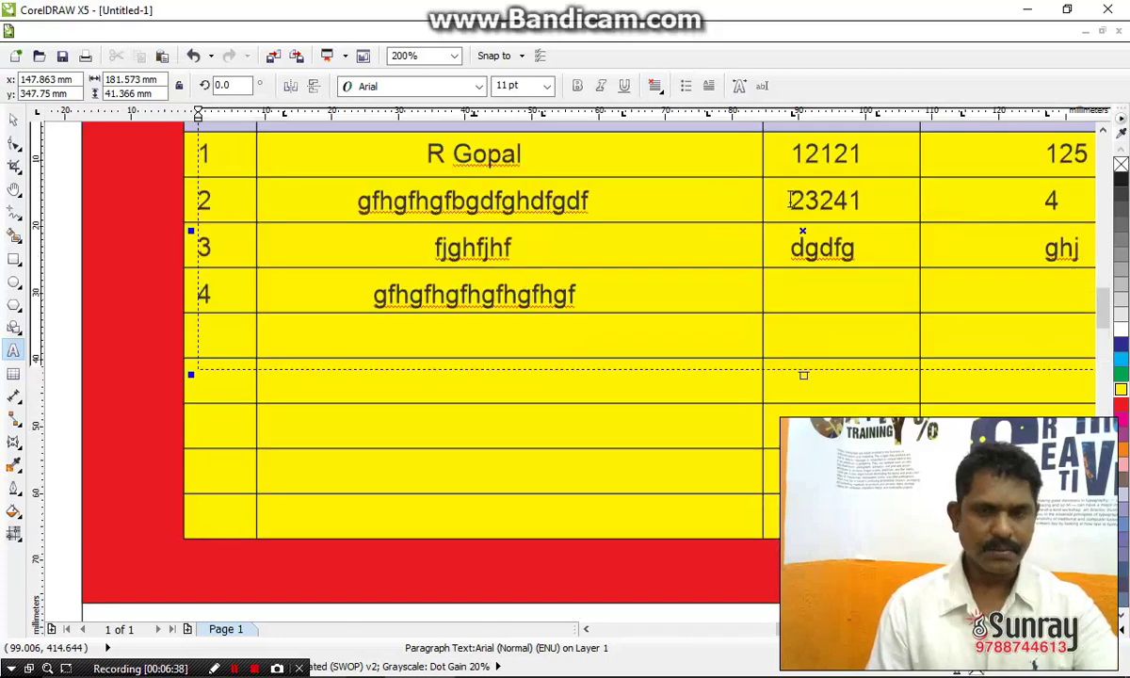
{"action": "key", "text": "Tab"}
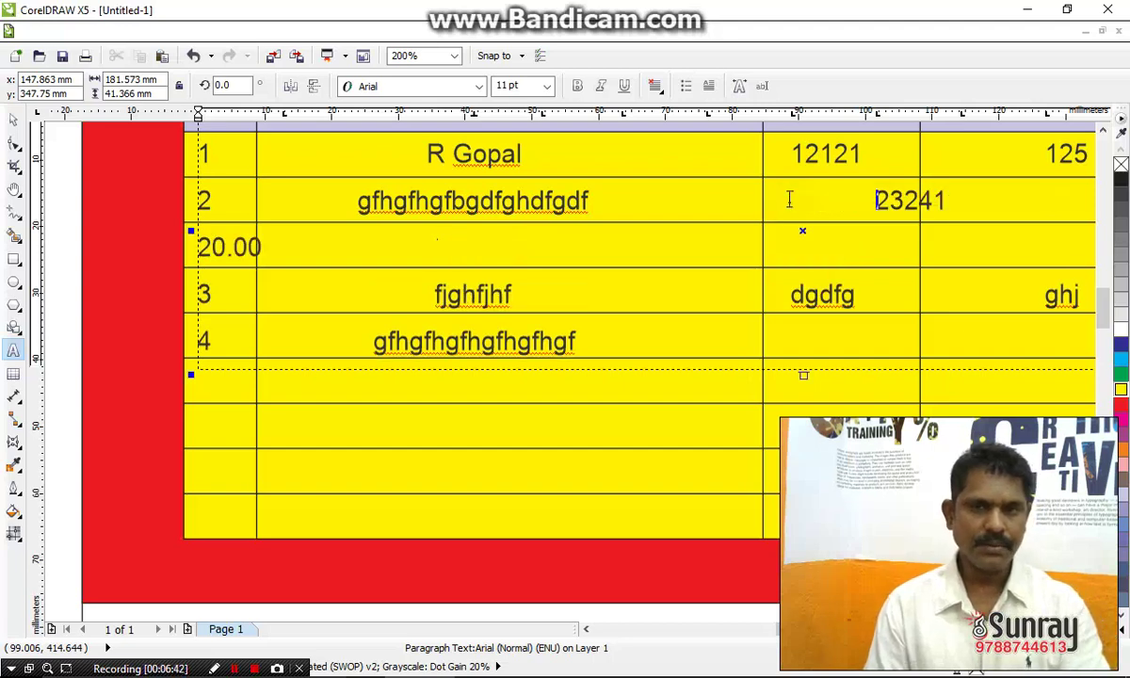
{"action": "key", "text": "ctrl+z"}
{"action": "scroll", "coordinate": [587, 306], "scroll_direction": "down", "scroll_amount": 1}
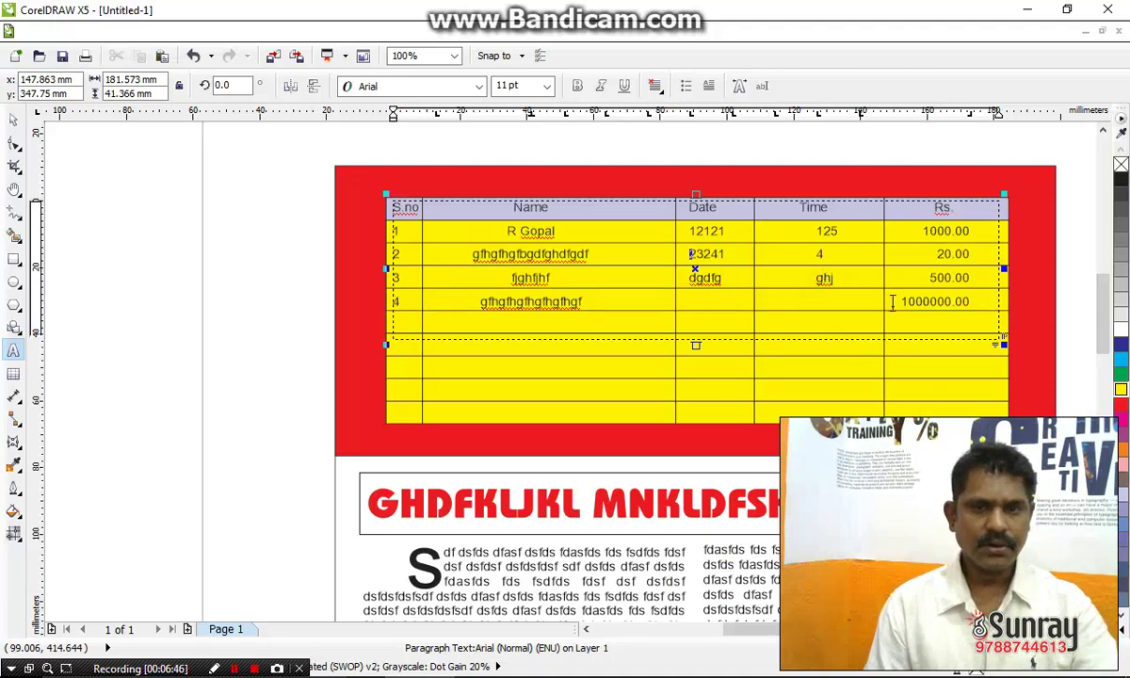
Highlight the amounts in the Rs. column and examine the tab type options for the Rs. and Name tab stops
{"action": "left_click_drag", "start_coordinate": [902, 301], "coordinate": [699, 298]}
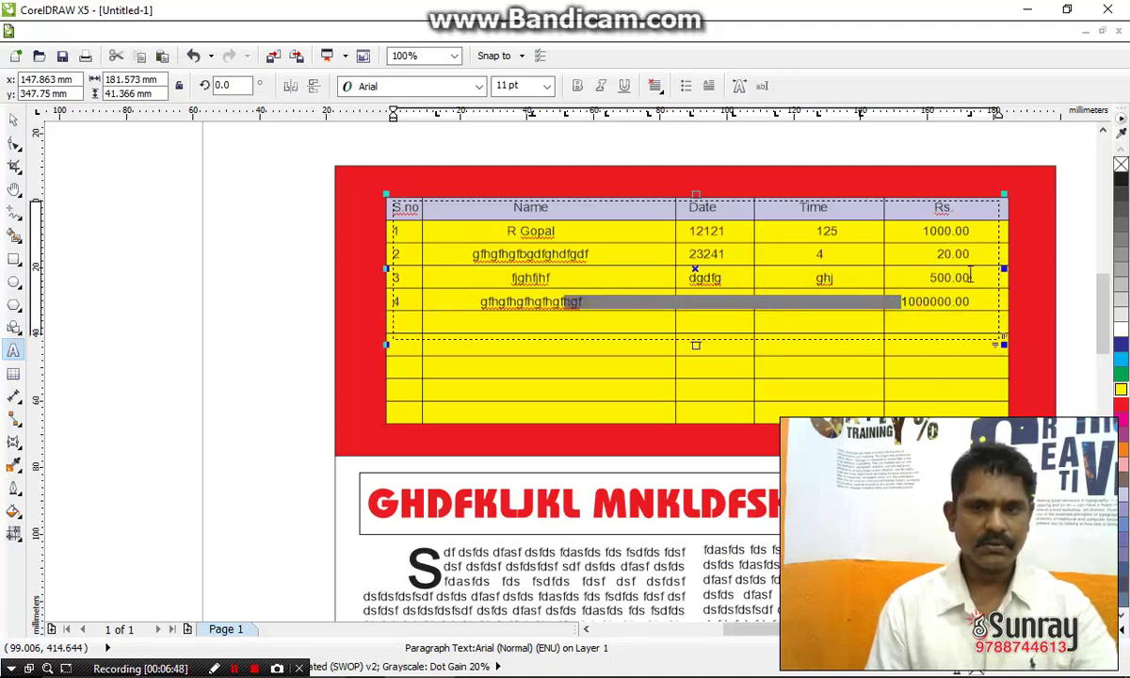
{"action": "left_click_drag", "start_coordinate": [959, 231], "coordinate": [965, 278]}
{"action": "left_click_drag", "start_coordinate": [965, 296], "coordinate": [969, 301]}
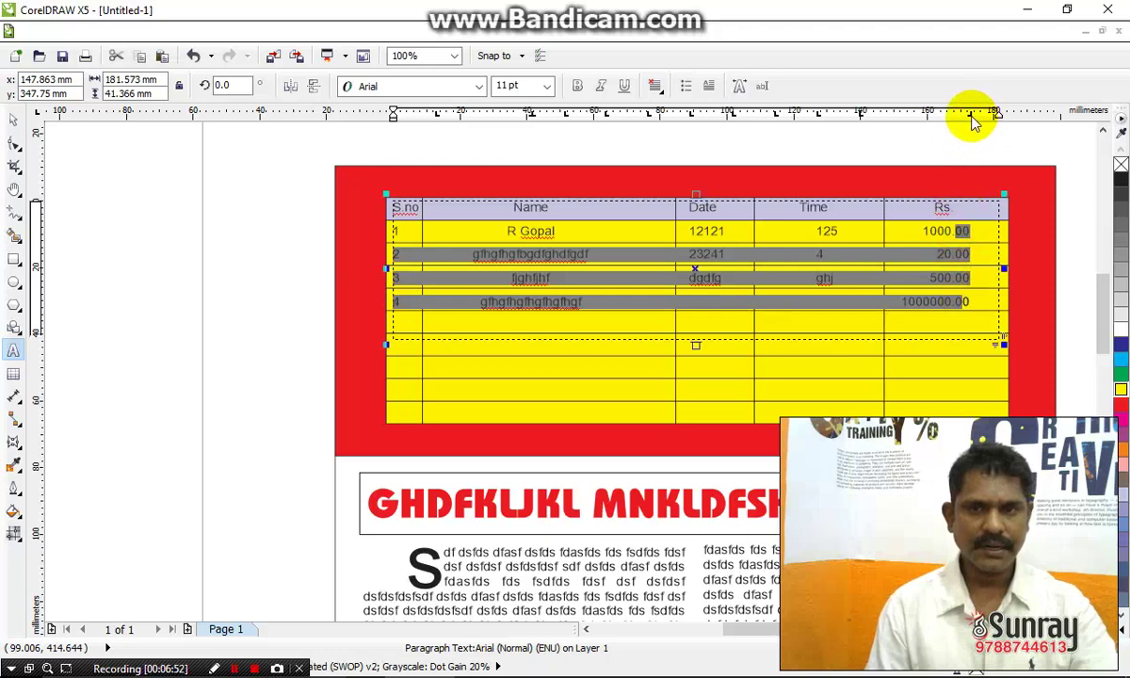
{"action": "right_click", "coordinate": [973, 121]}
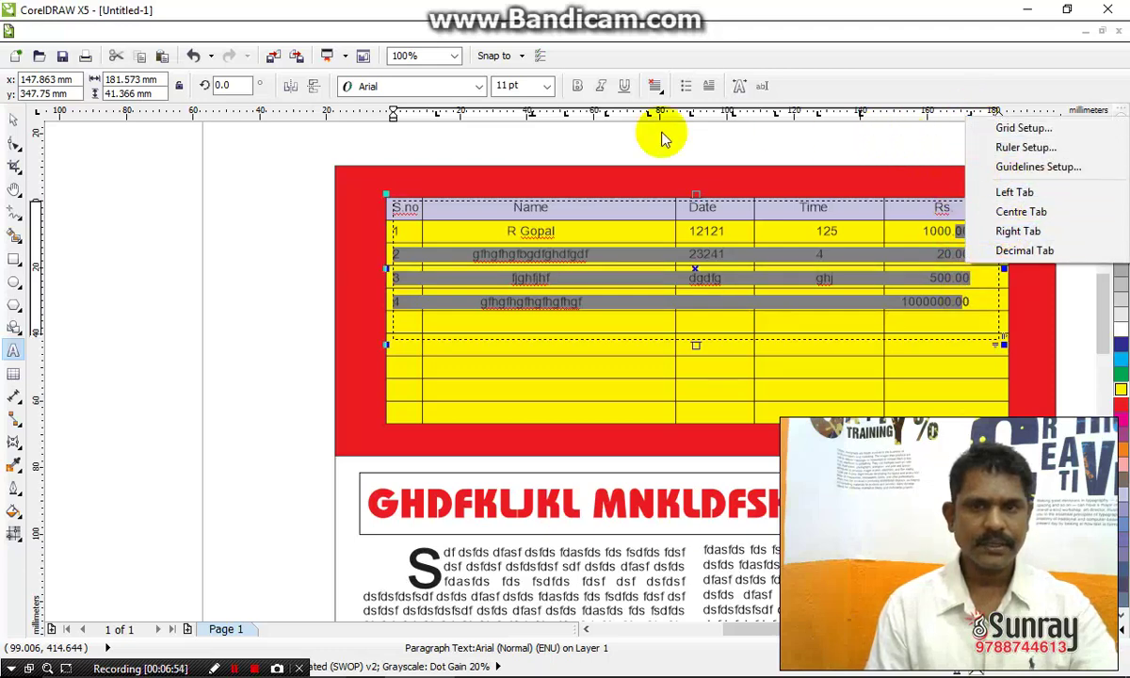
{"action": "left_click", "coordinate": [531, 114]}
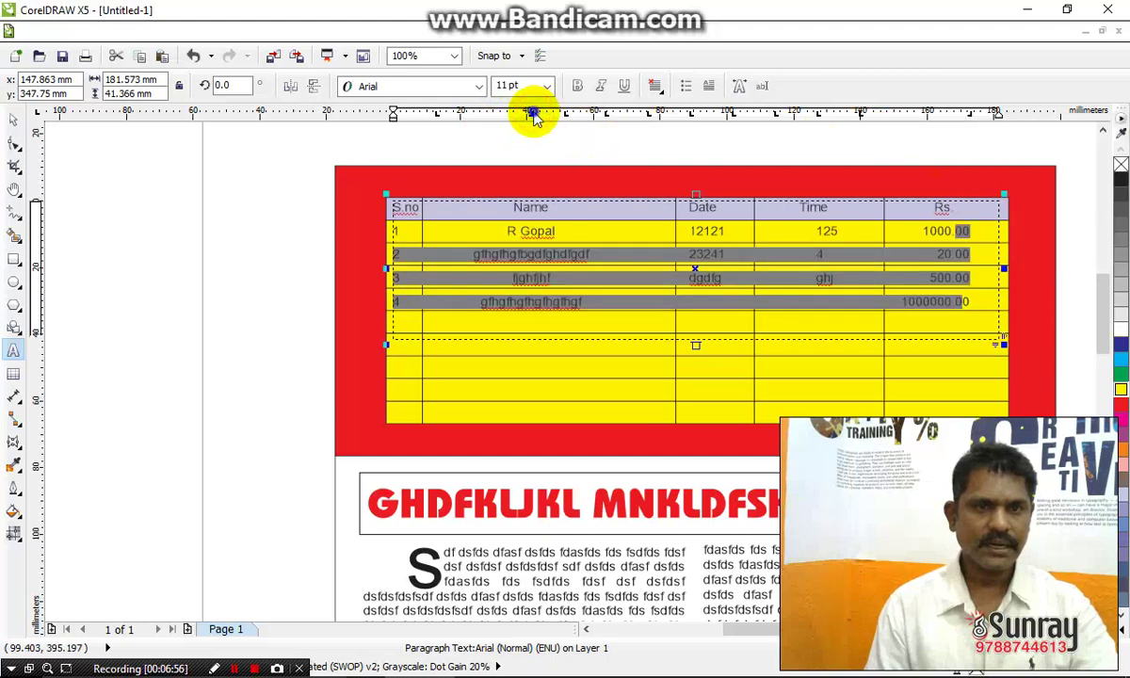
{"action": "right_click", "coordinate": [533, 115]}
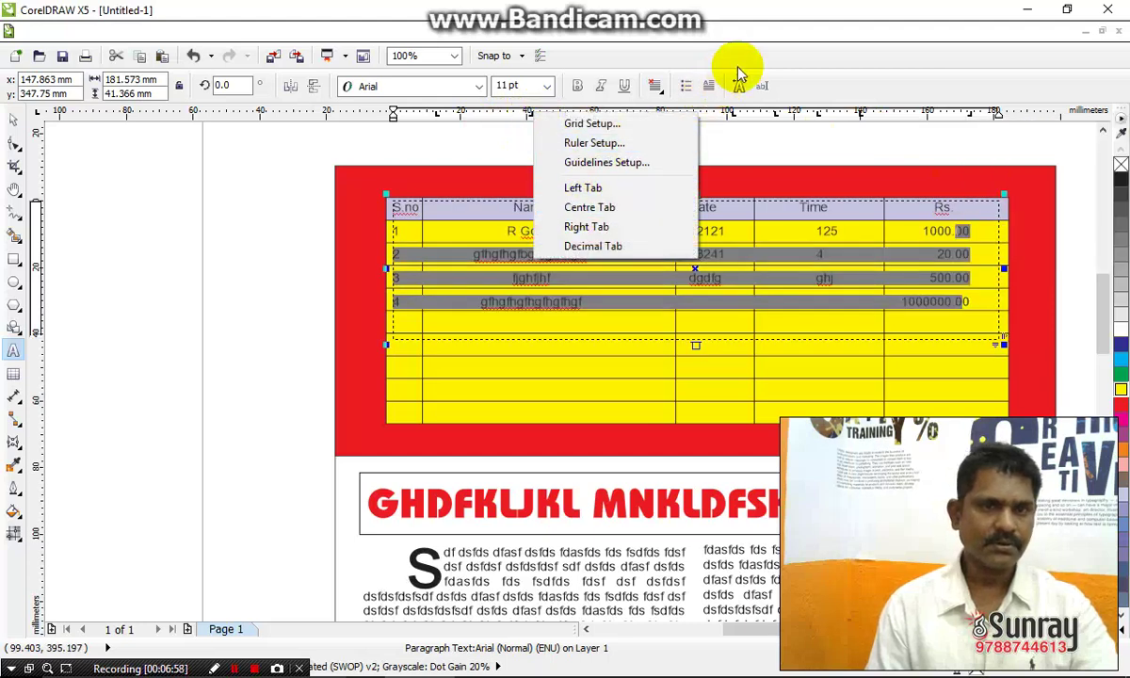
{"action": "left_click", "coordinate": [842, 56]}
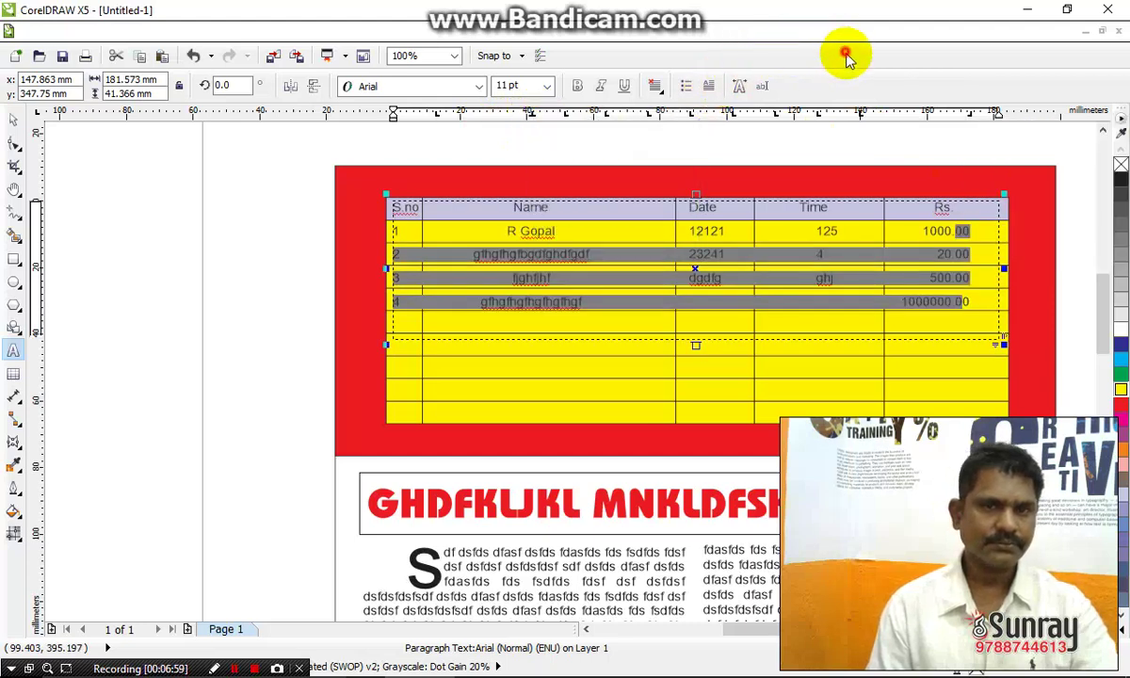
Try adding a tab stop near the 150 mm mark of the text ruler, remove it, and leave text editing
{"action": "left_click", "coordinate": [895, 116]}
{"action": "left_click_drag", "start_coordinate": [897, 116], "coordinate": [896, 135]}
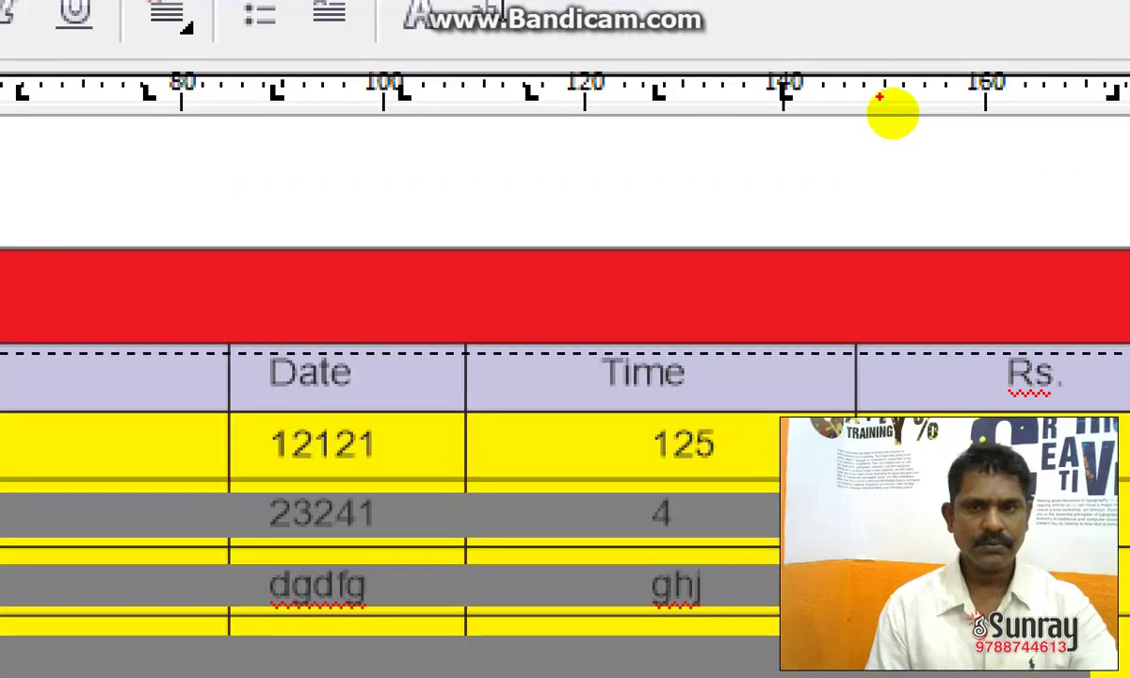
{"action": "left_click_drag", "start_coordinate": [884, 104], "coordinate": [890, 137]}
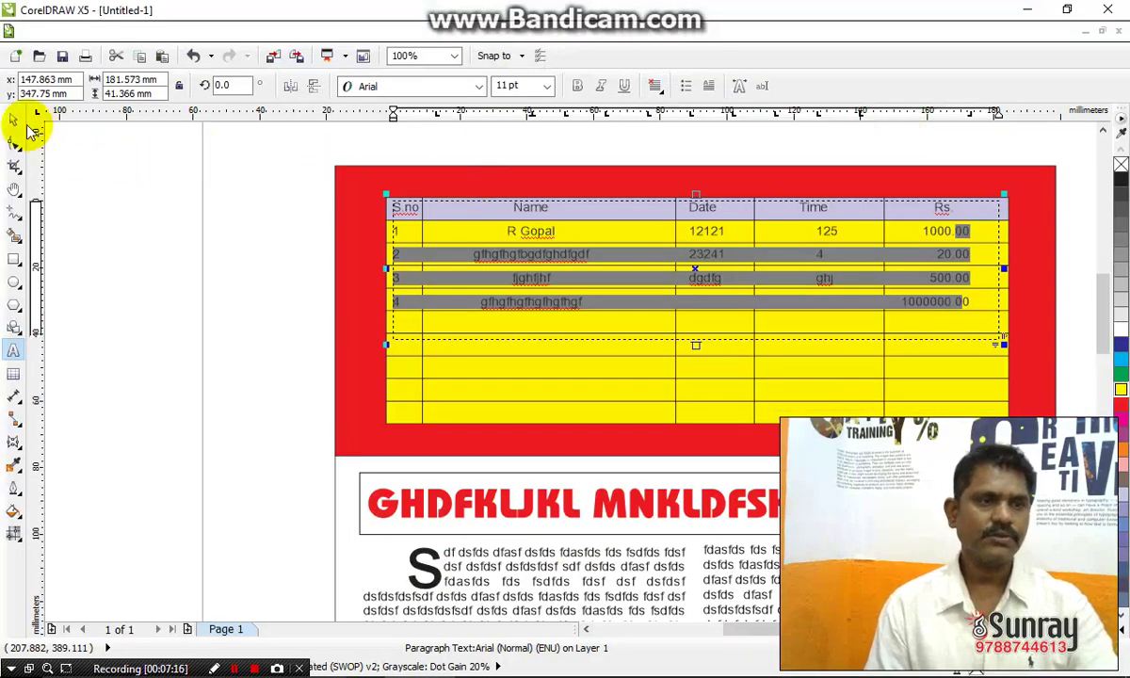
{"action": "left_click", "coordinate": [260, 224]}
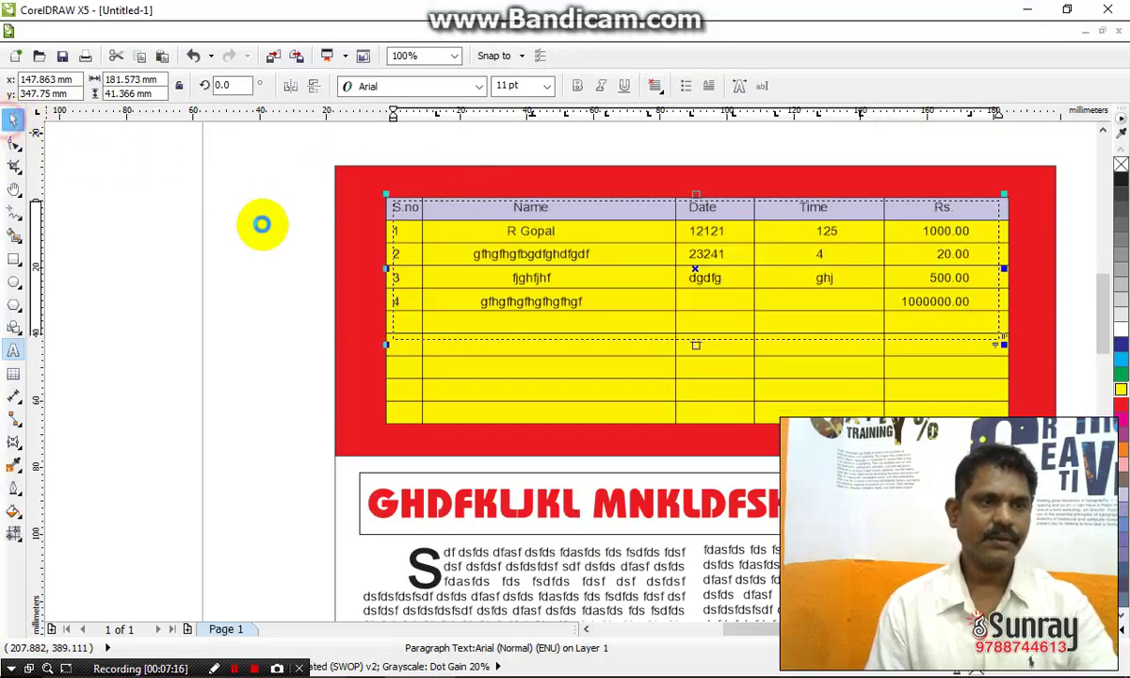
Draw an upright ellipse about 73 mm wide and 90 mm high in the empty area right of the page
{"action": "scroll", "coordinate": [250, 235], "scroll_direction": "down", "scroll_amount": 2}
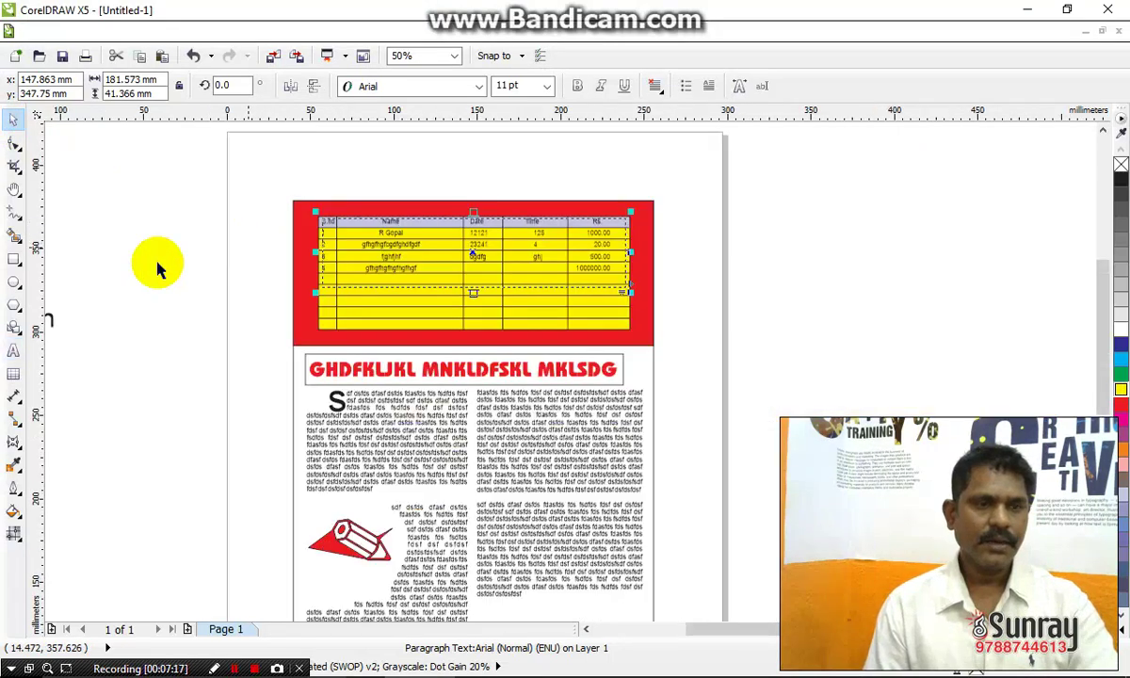
{"action": "left_click", "coordinate": [17, 279]}
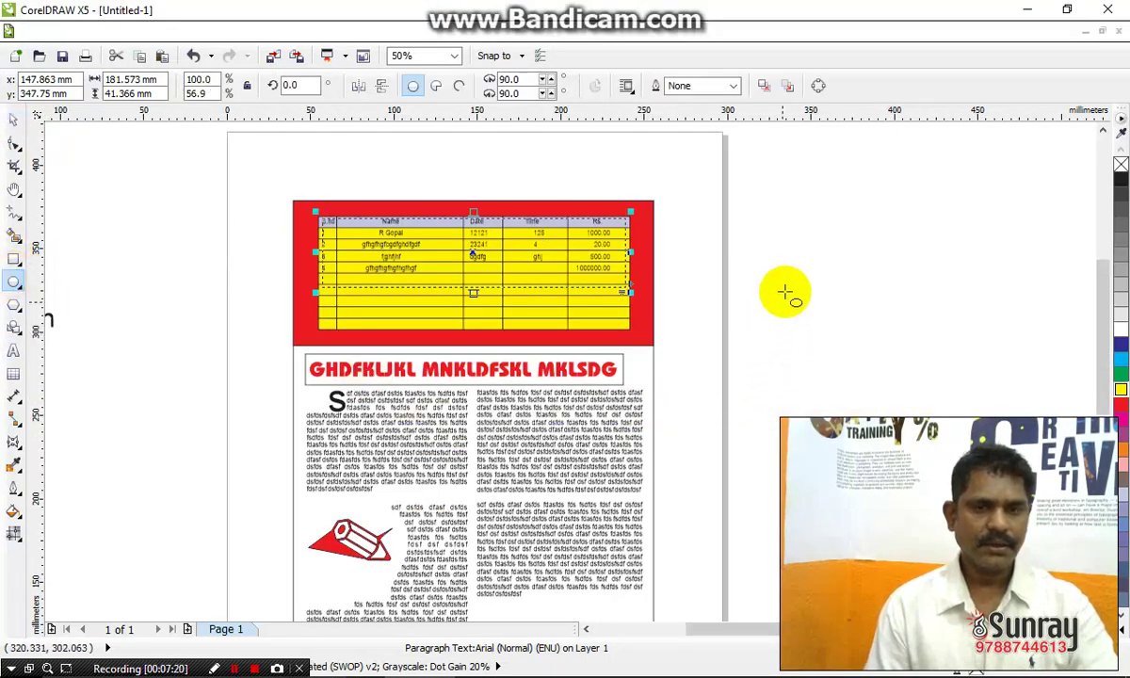
{"action": "left_click_drag", "start_coordinate": [787, 283], "coordinate": [924, 444]}
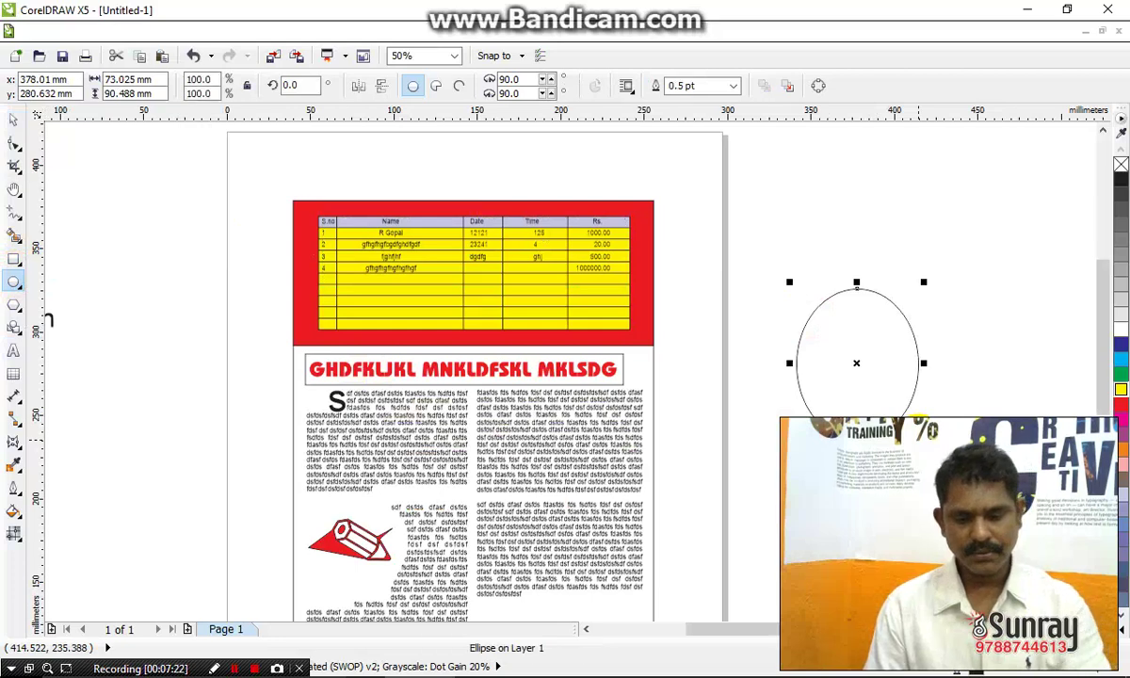
Add the artistic text "dgdfsgdfsgdfsg" above the ellipse
{"action": "left_click", "coordinate": [14, 349]}
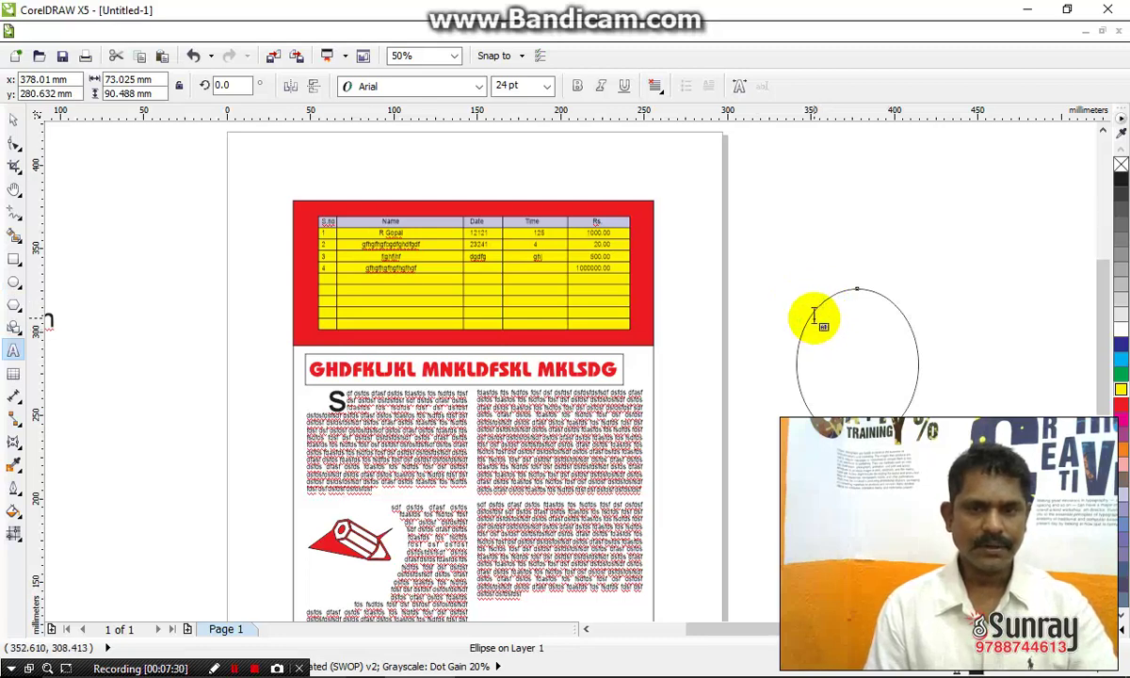
{"action": "left_click", "coordinate": [15, 282]}
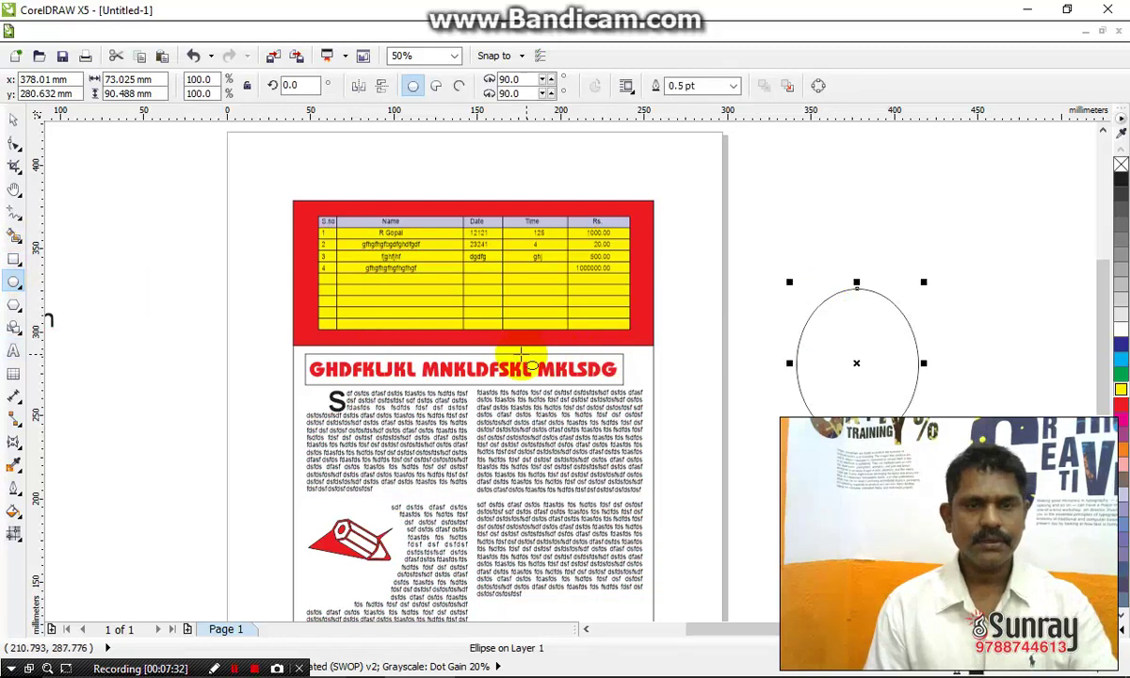
{"action": "left_click", "coordinate": [14, 350]}
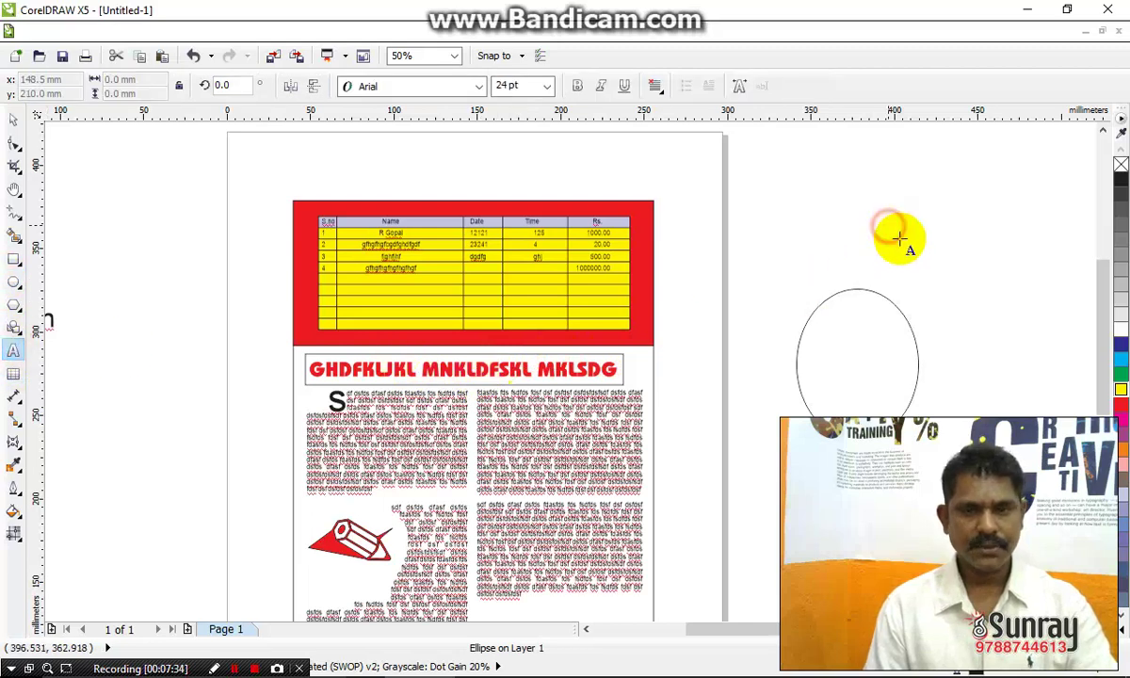
{"action": "left_click", "coordinate": [899, 238]}
{"action": "type", "text": "dgdfsgdfsgdfsg"}
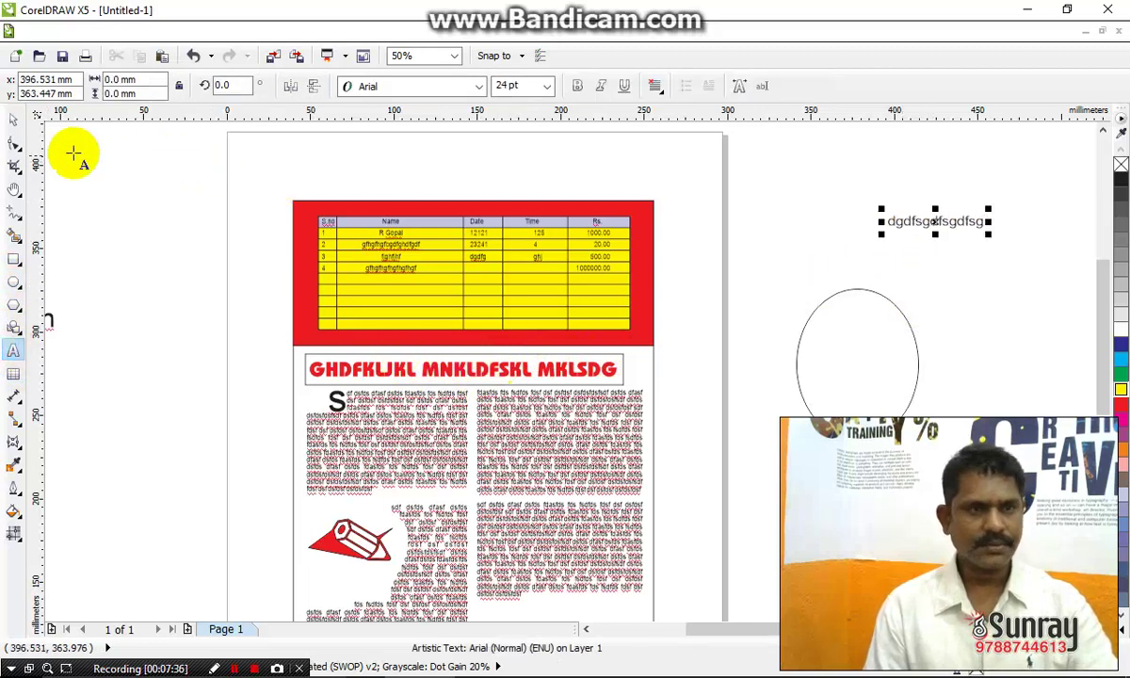
Select the new artistic text together with the ellipse and fit the text to the ellipse's path
{"action": "left_click", "coordinate": [14, 117]}
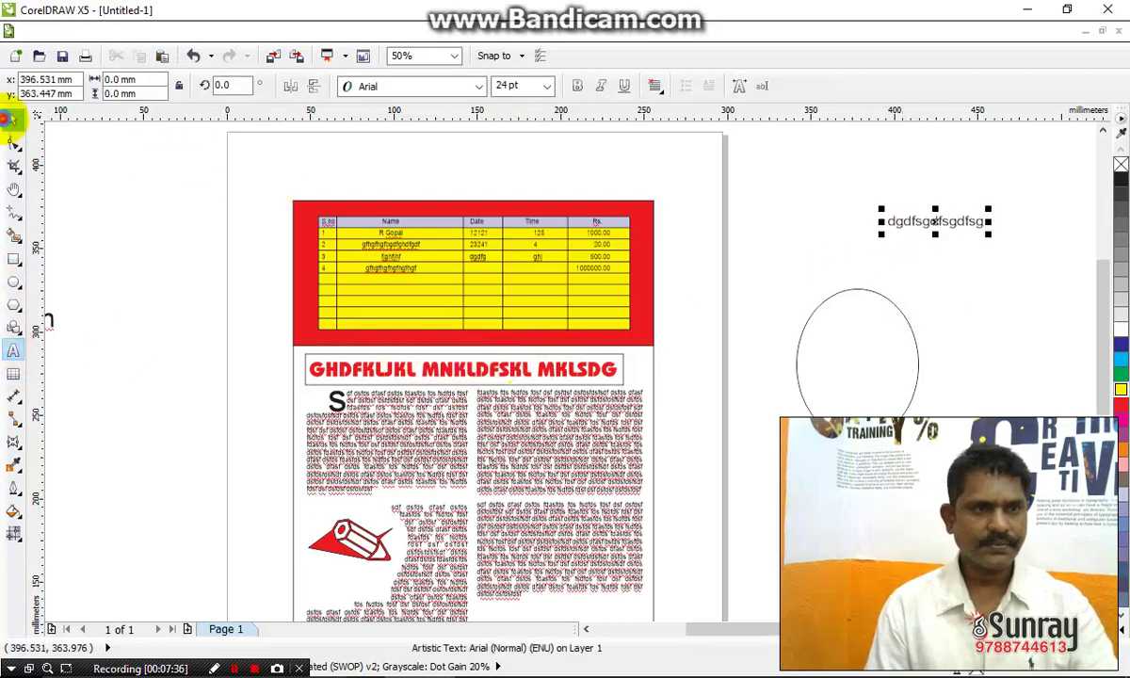
{"action": "left_click", "coordinate": [882, 299], "text": "shift"}
{"action": "left_click", "coordinate": [350, 32]}
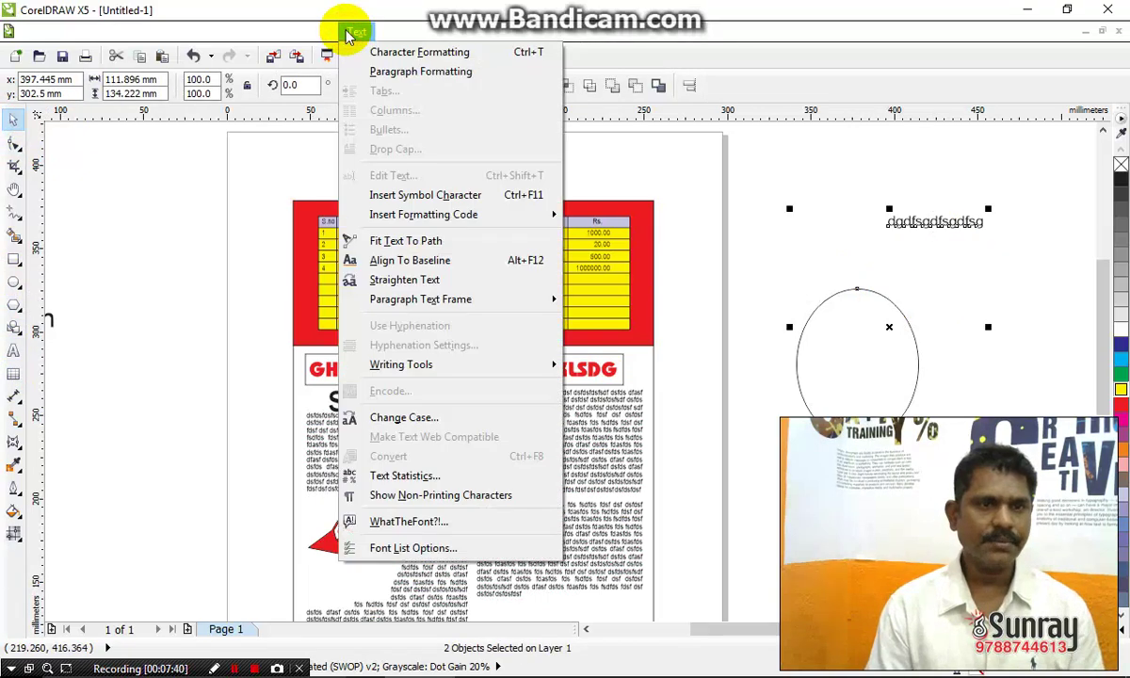
{"action": "left_click", "coordinate": [395, 244]}
{"action": "left_click", "coordinate": [967, 281]}
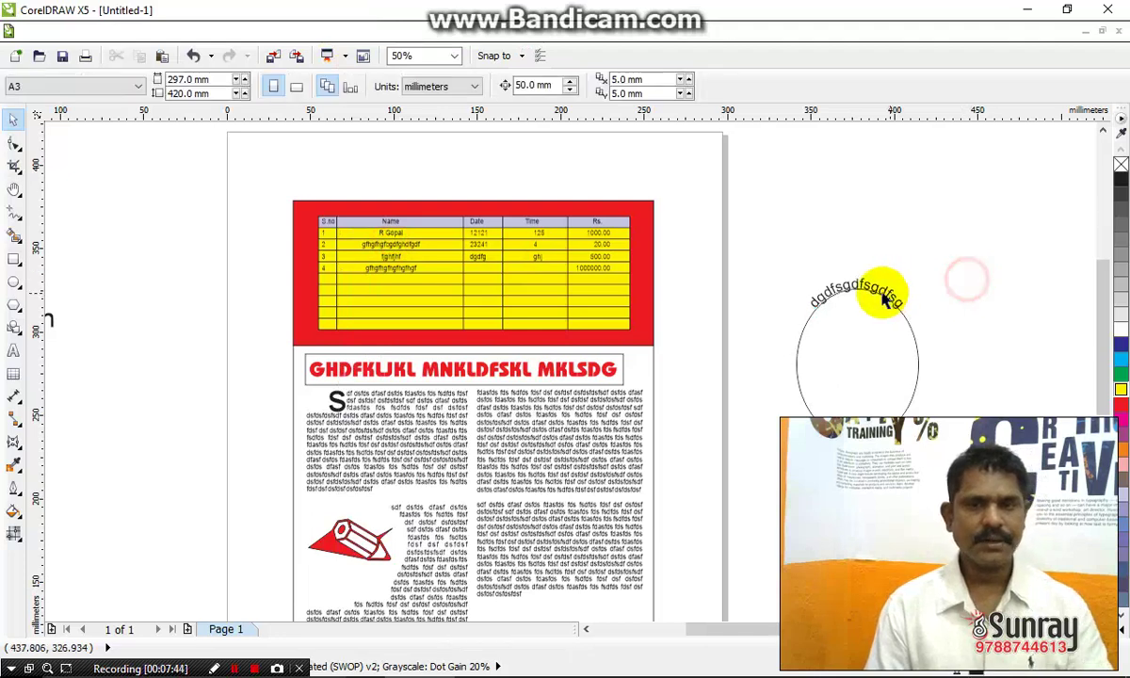
Slide the curved text to the ellipse's lower-right side, about 6.35 mm from the path, and mirror it
{"action": "left_click", "coordinate": [861, 285]}
{"action": "left_click_drag", "start_coordinate": [857, 285], "coordinate": [917, 403]}
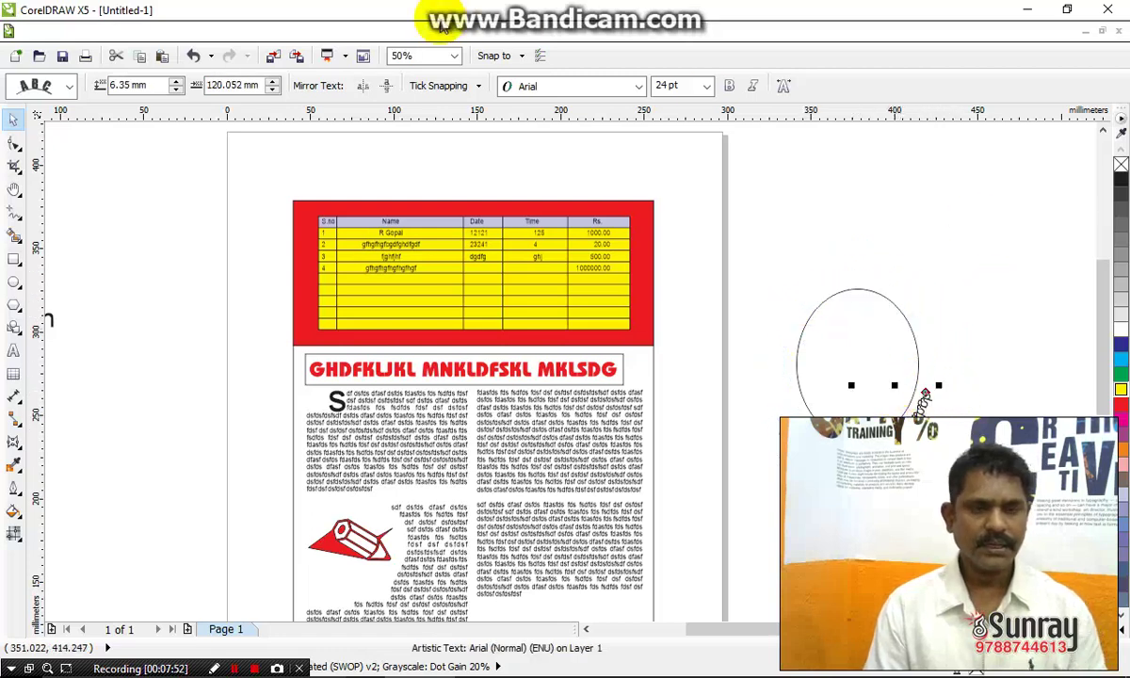
{"action": "left_click", "coordinate": [364, 87]}
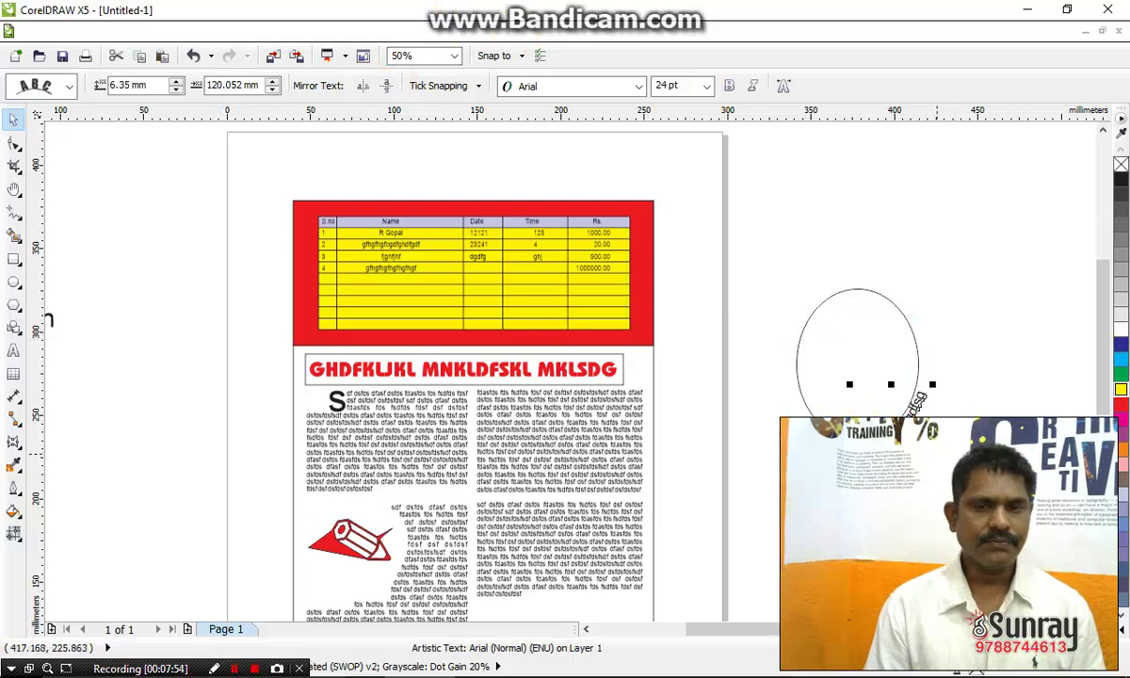
Move the mirrored text about 15.9 mm away from the ellipse, with an offset of about 144 mm along the path
{"action": "scroll", "coordinate": [942, 438], "scroll_direction": "up", "scroll_amount": 2}
{"action": "left_click_drag", "start_coordinate": [843, 394], "coordinate": [794, 478]}
{"action": "scroll", "coordinate": [982, 479], "scroll_direction": "up", "scroll_amount": 1}
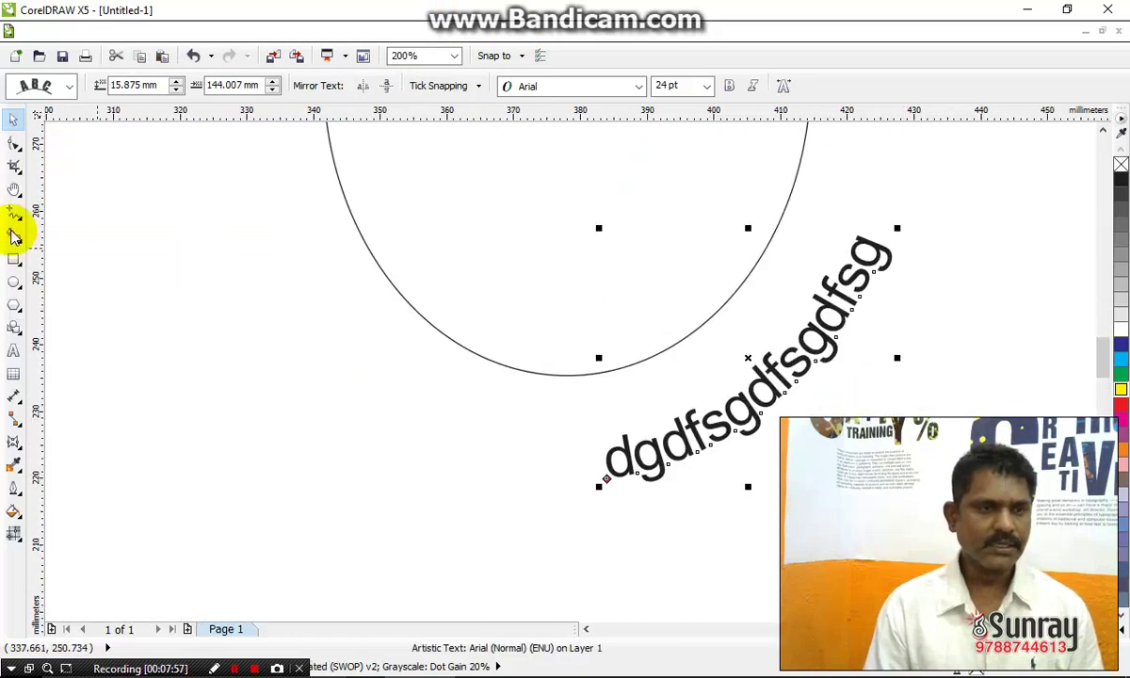
Use the Shape tool to widen the character spacing of the curved text slightly
{"action": "left_click", "coordinate": [15, 142]}
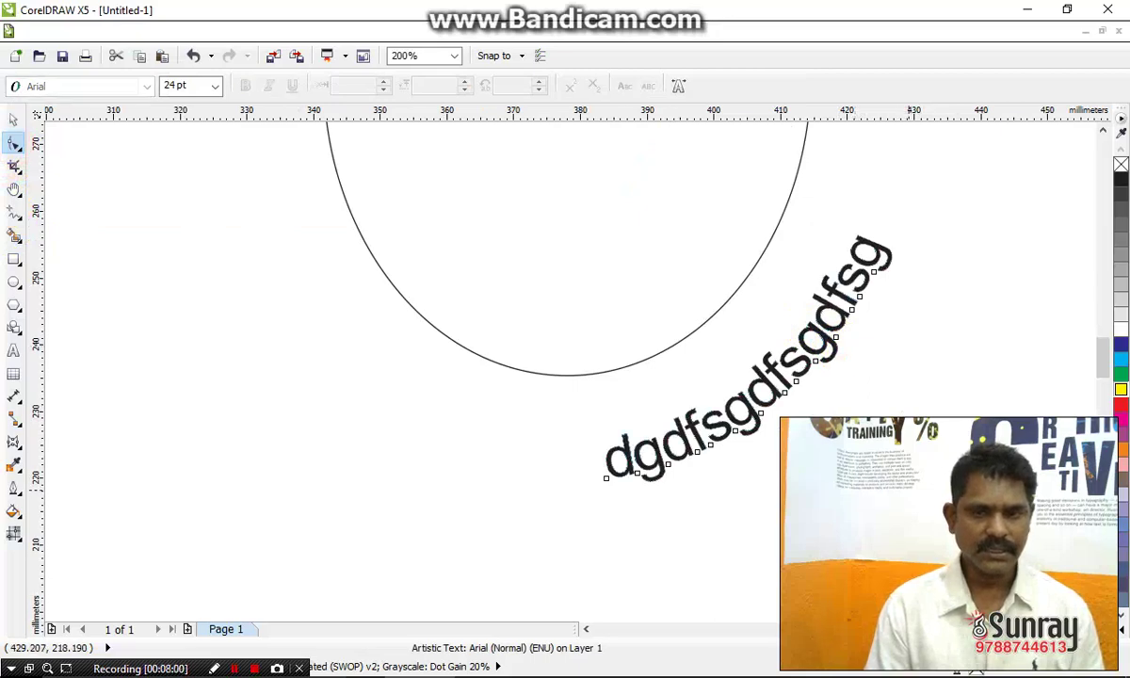
{"action": "left_click_drag", "start_coordinate": [605, 478], "coordinate": [590, 488]}
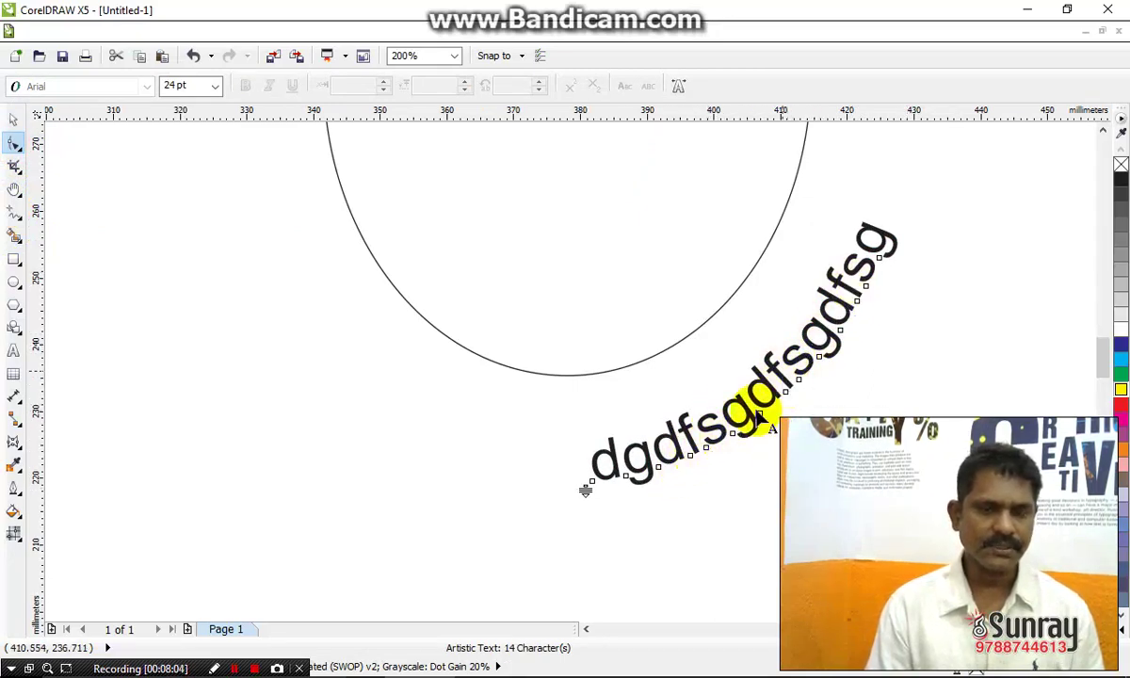
Deselect the curved text and examine the two linked paragraph text columns below the red headline on the page
{"action": "scroll", "coordinate": [739, 447], "scroll_direction": "down", "scroll_amount": 1}
{"action": "scroll", "coordinate": [819, 426], "scroll_direction": "down", "scroll_amount": 1}
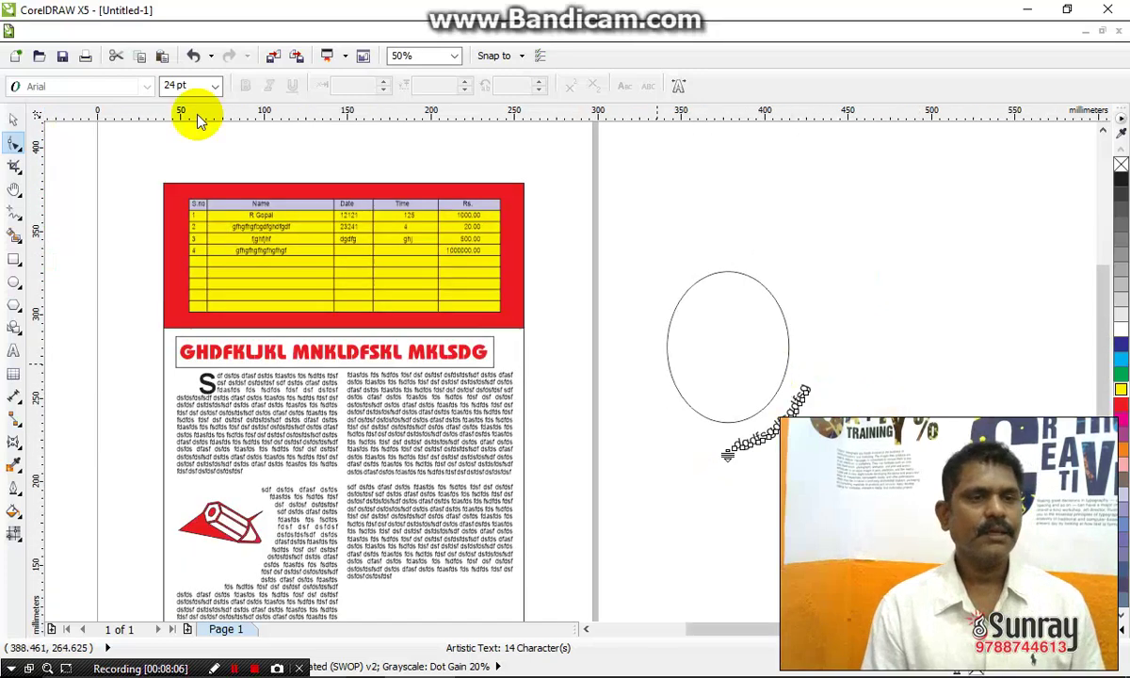
{"action": "left_click", "coordinate": [13, 122]}
{"action": "left_click", "coordinate": [747, 239]}
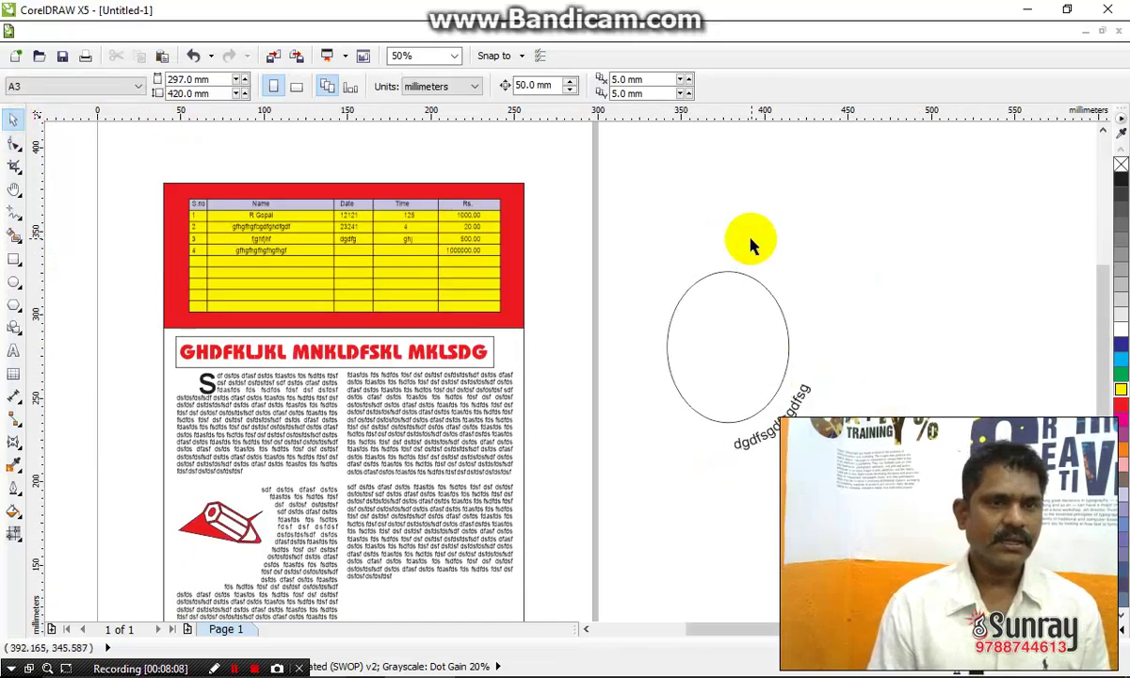
{"action": "left_click", "coordinate": [454, 396]}
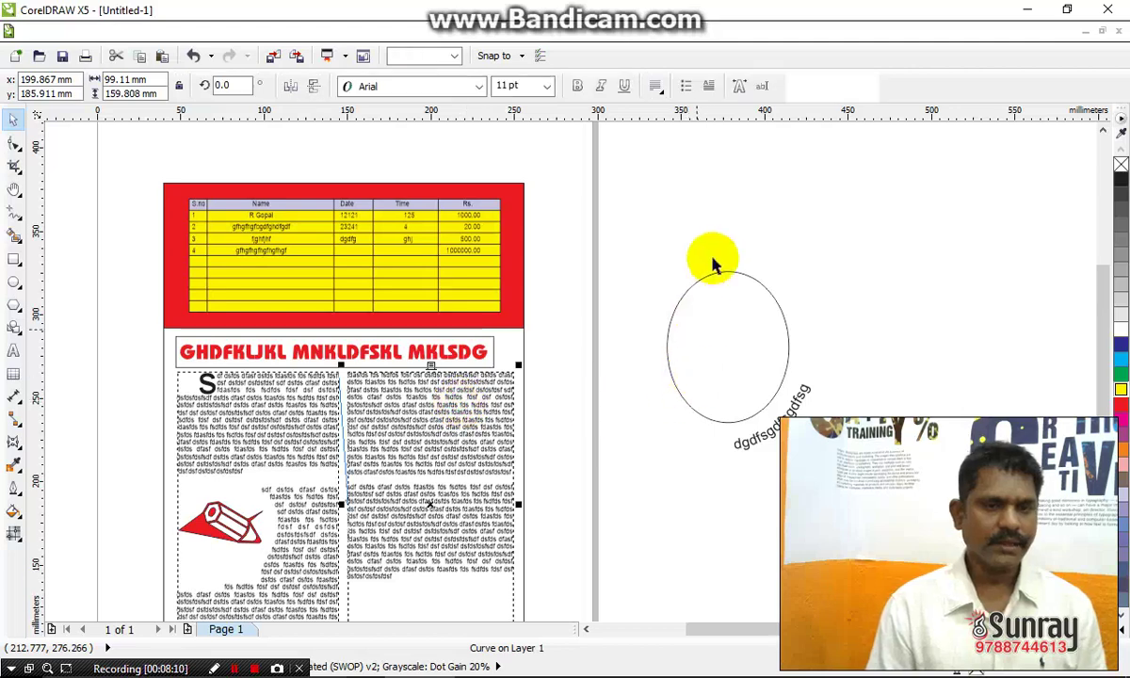
{"action": "scroll", "coordinate": [714, 260], "scroll_direction": "down", "scroll_amount": 1}
{"action": "left_click", "coordinate": [517, 414]}
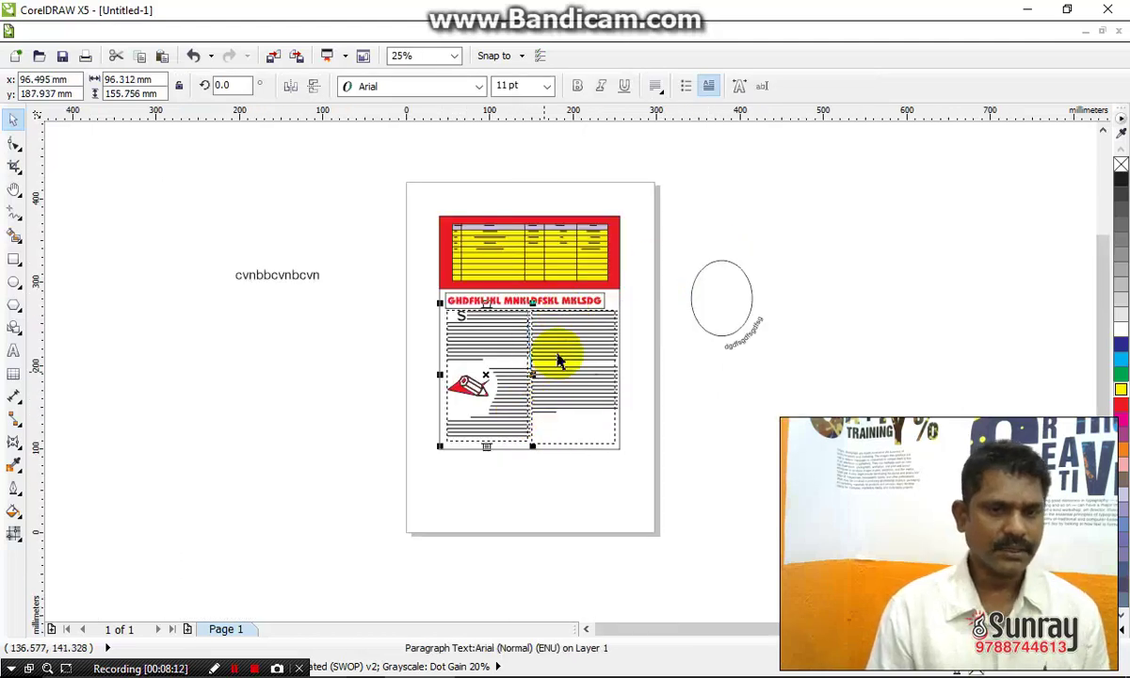
{"action": "scroll", "coordinate": [561, 350], "scroll_direction": "up", "scroll_amount": 1}
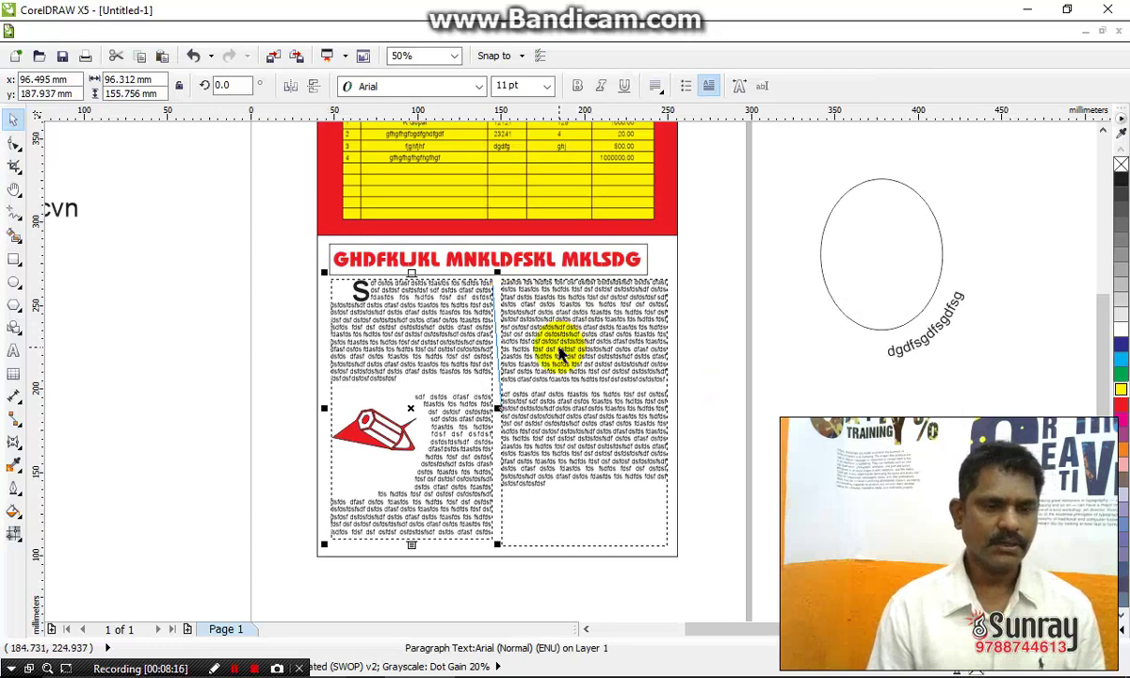
{"action": "scroll", "coordinate": [561, 350], "scroll_direction": "down", "scroll_amount": 1}
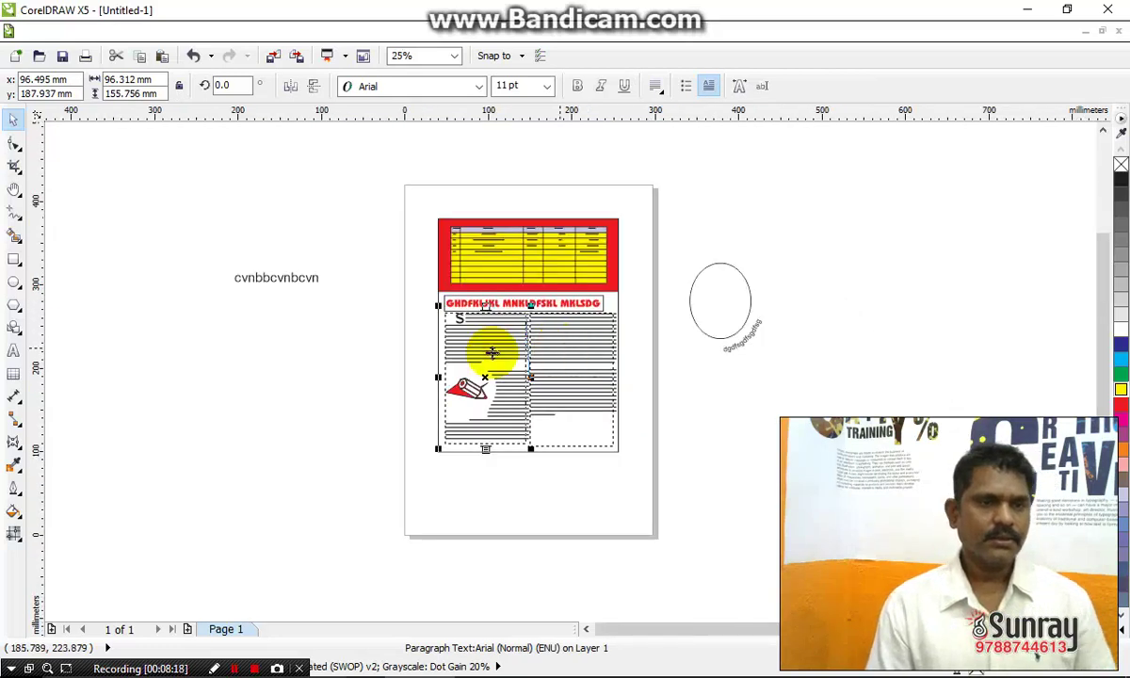
Move the artistic text "cvnbbcvnbcvn" onto the page below the article, centred at about X 144.5 mm, Y 50 mm
{"action": "left_click", "coordinate": [283, 287]}
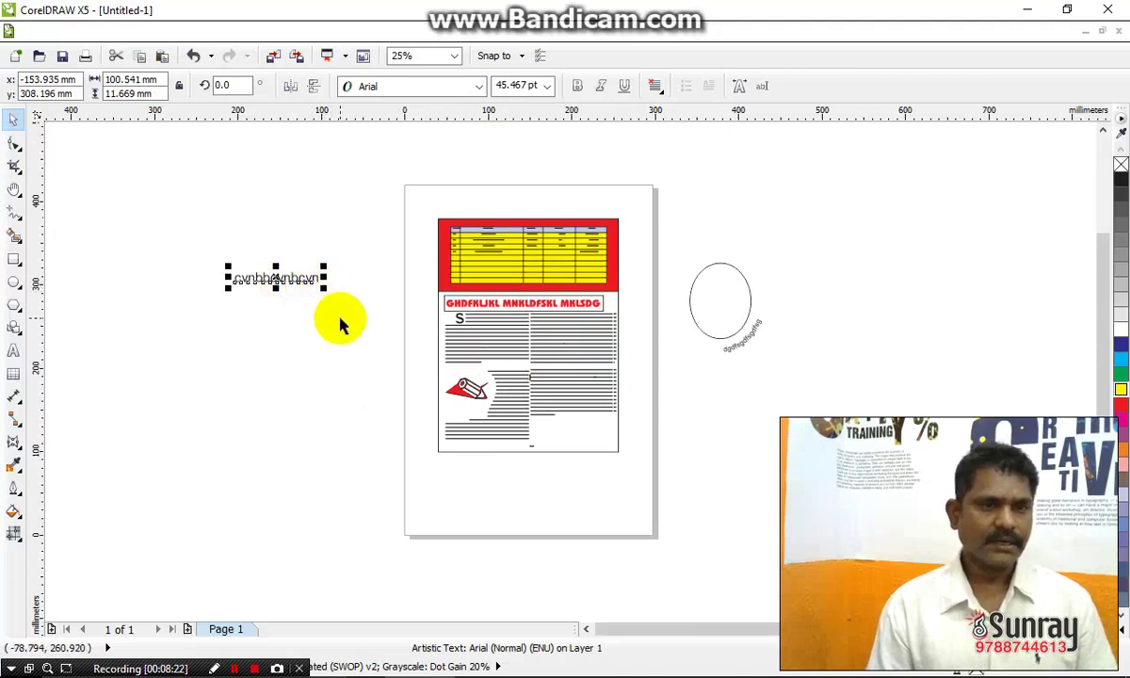
{"action": "left_click", "coordinate": [292, 411]}
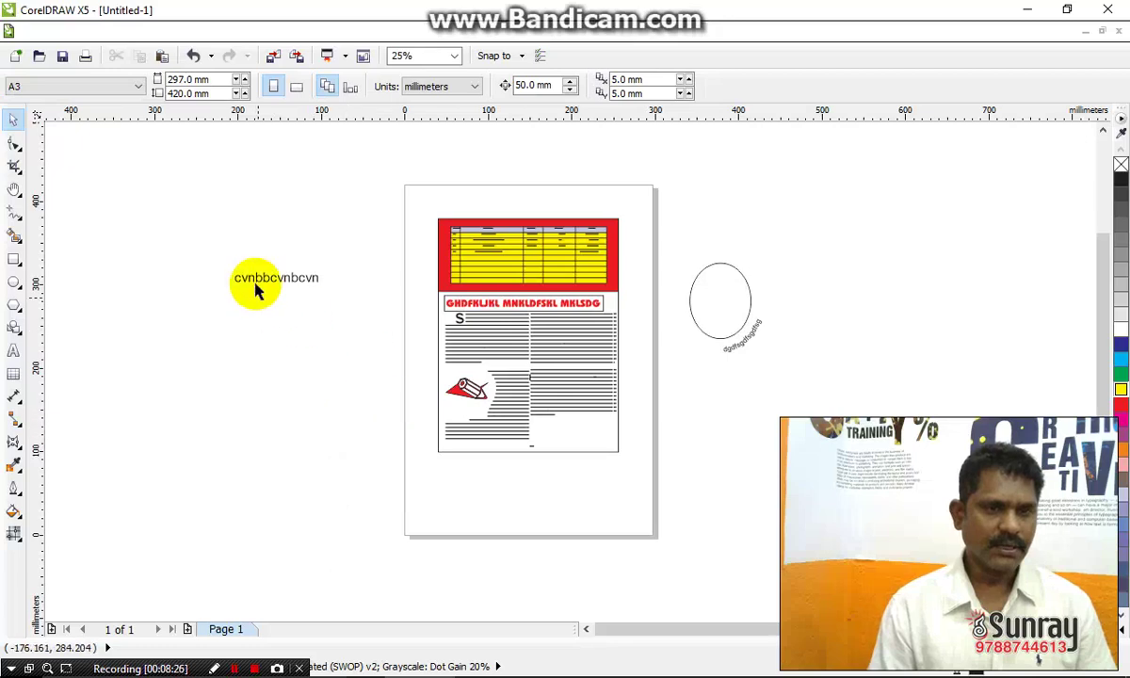
{"action": "left_click_drag", "start_coordinate": [282, 284], "coordinate": [565, 507]}
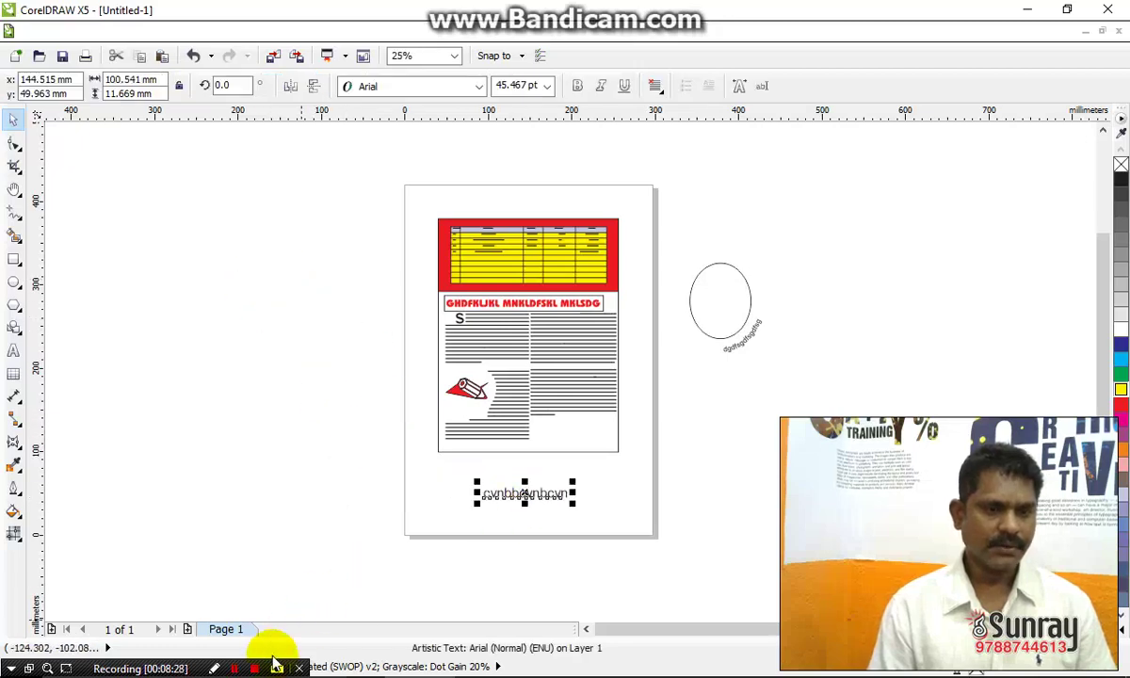